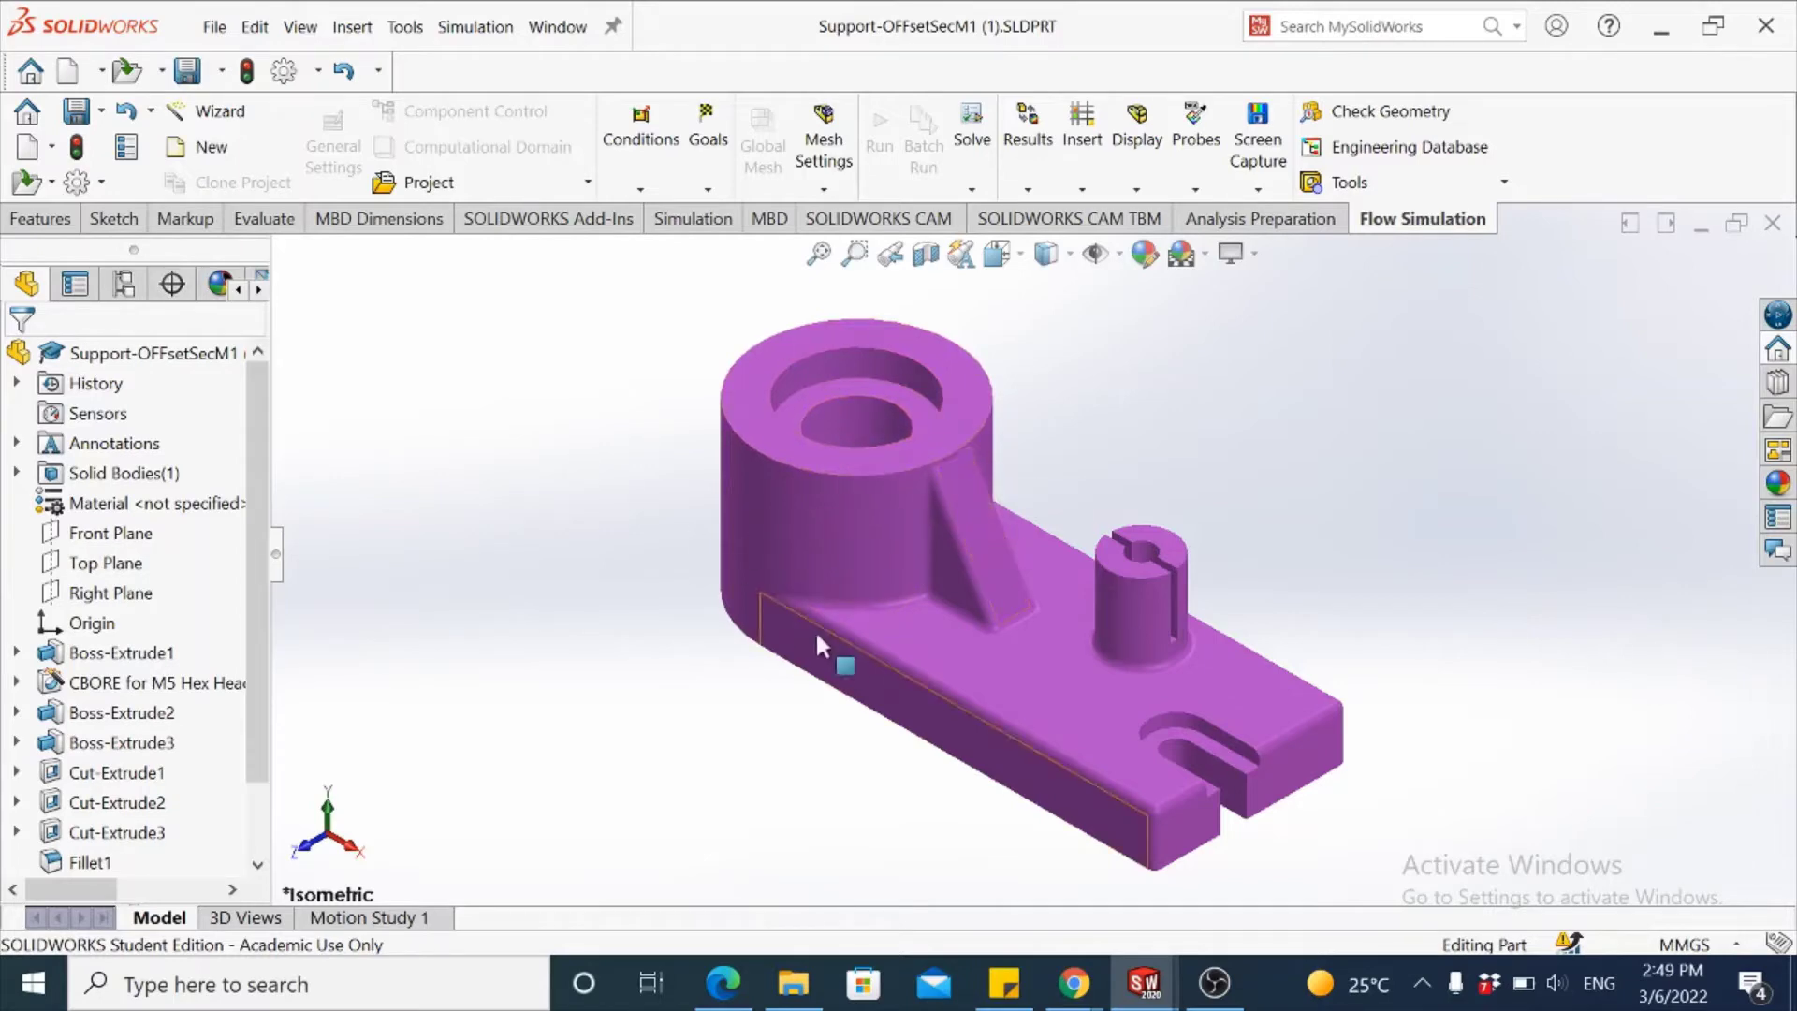
- Orbit the Support part, view it from Top, then return it to Isometric
middle_drag(1215, 496, 1142, 621)
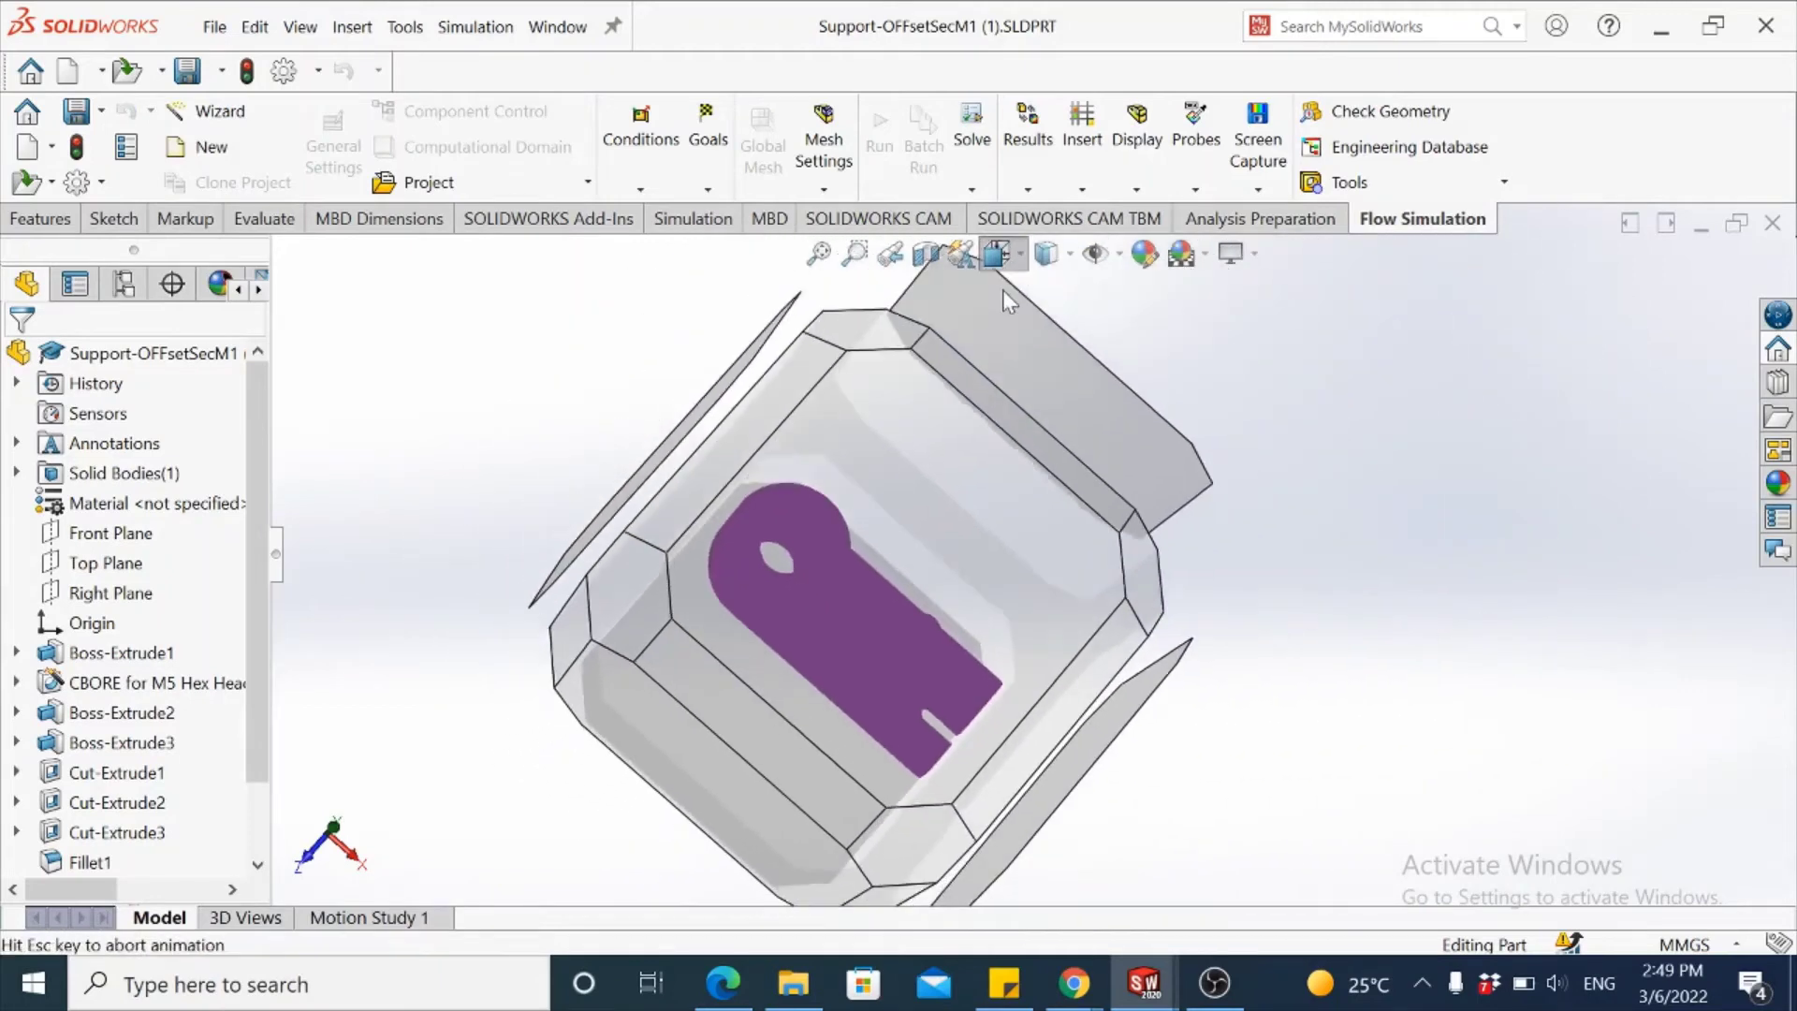
click(998, 255)
click(1037, 328)
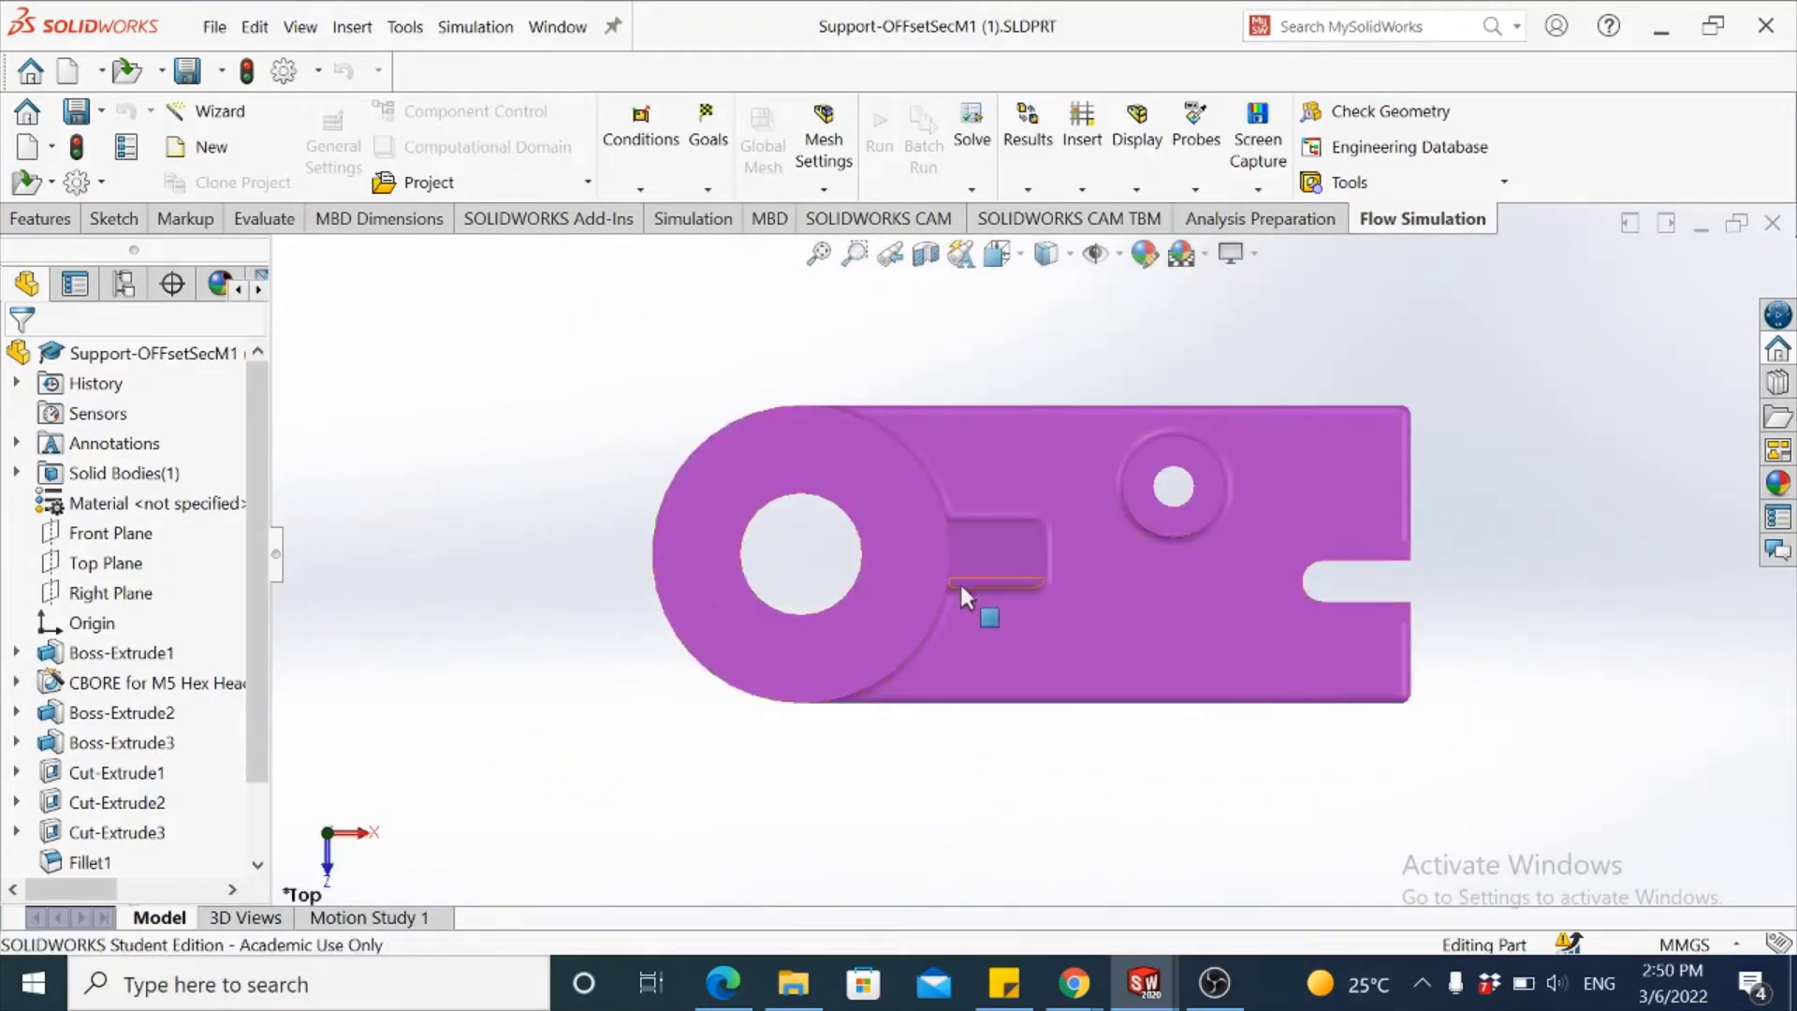
click(1019, 267)
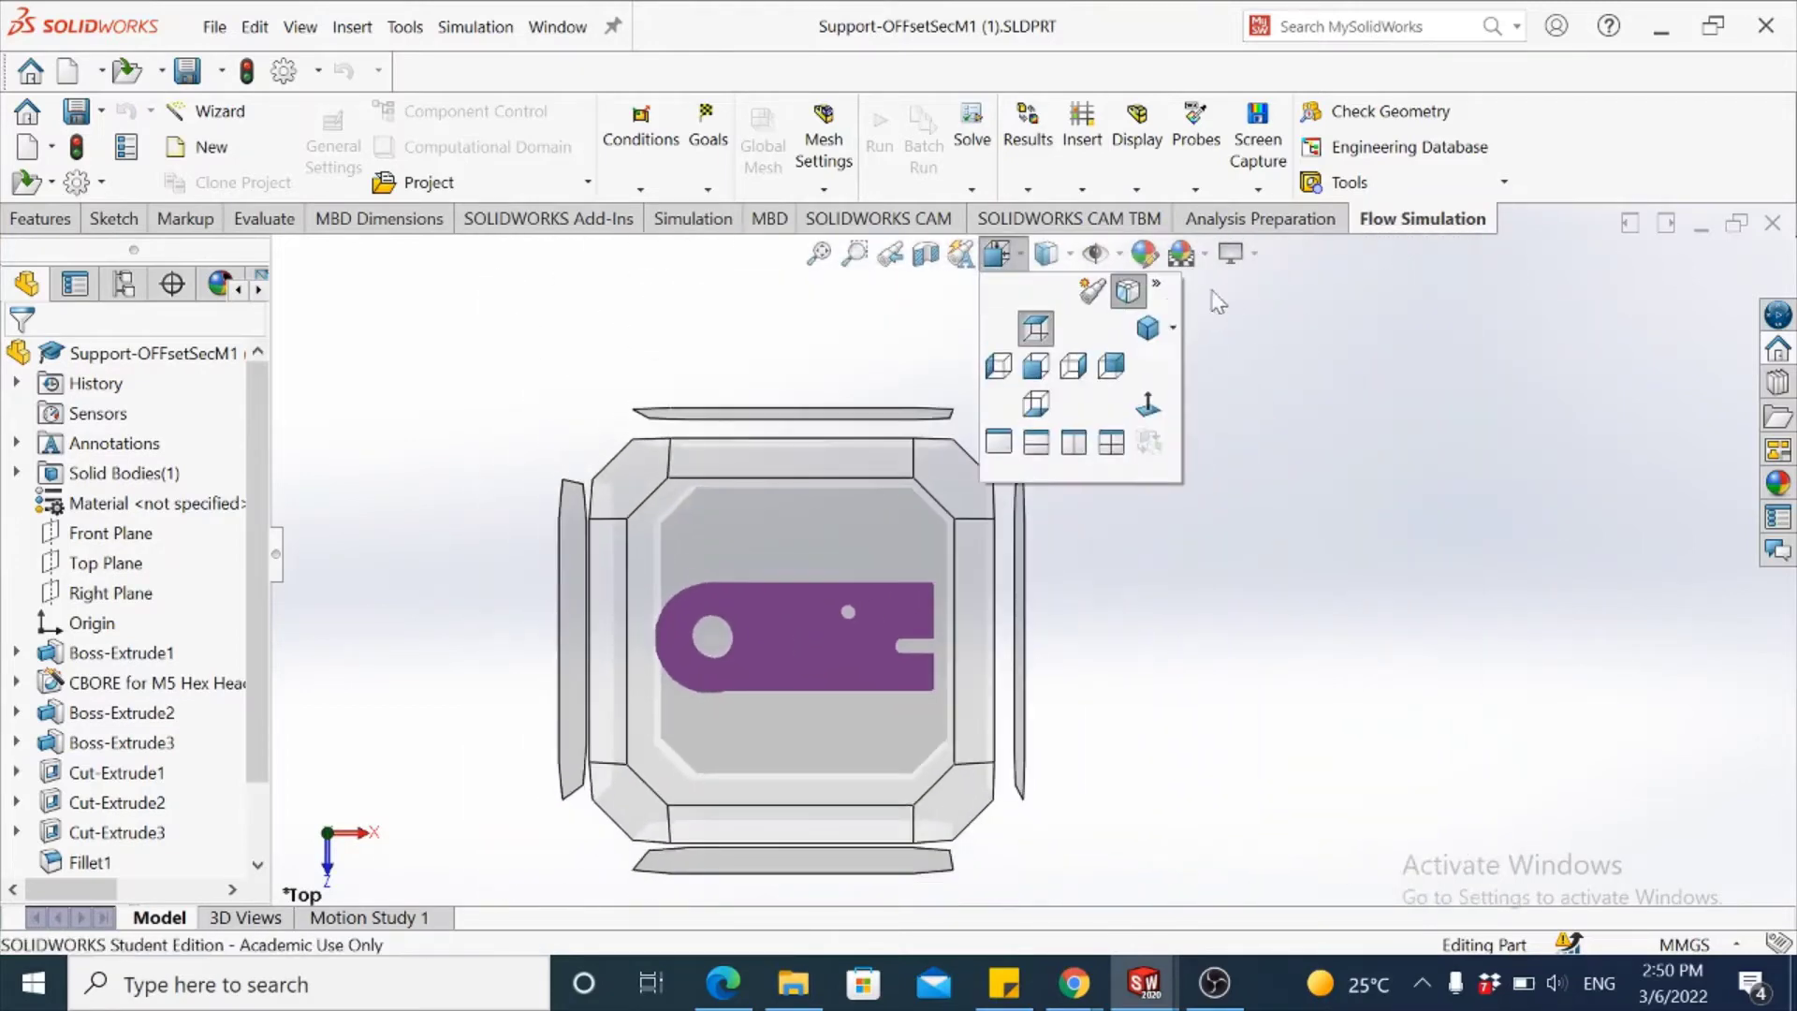
click(1147, 328)
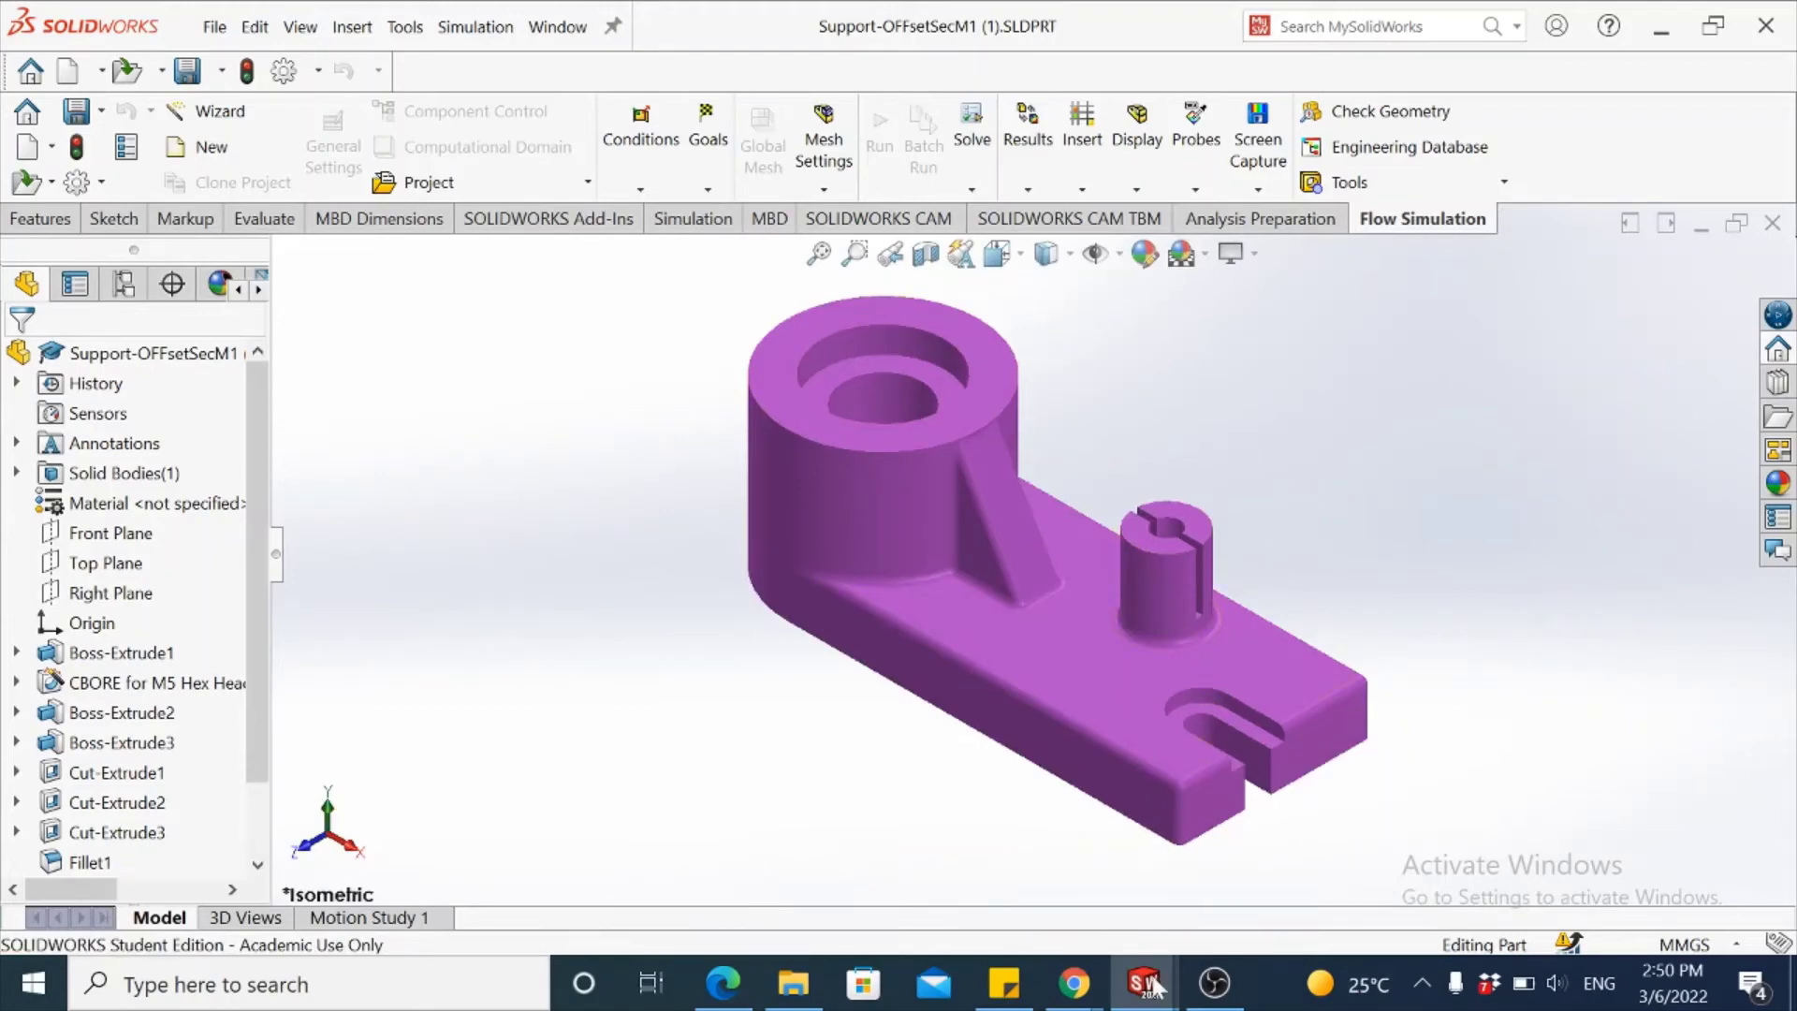
- Bring the support drawing forward and load Support-OFFsetSecM1 into the View Palette
mouse_move(1143, 983)
click(1238, 921)
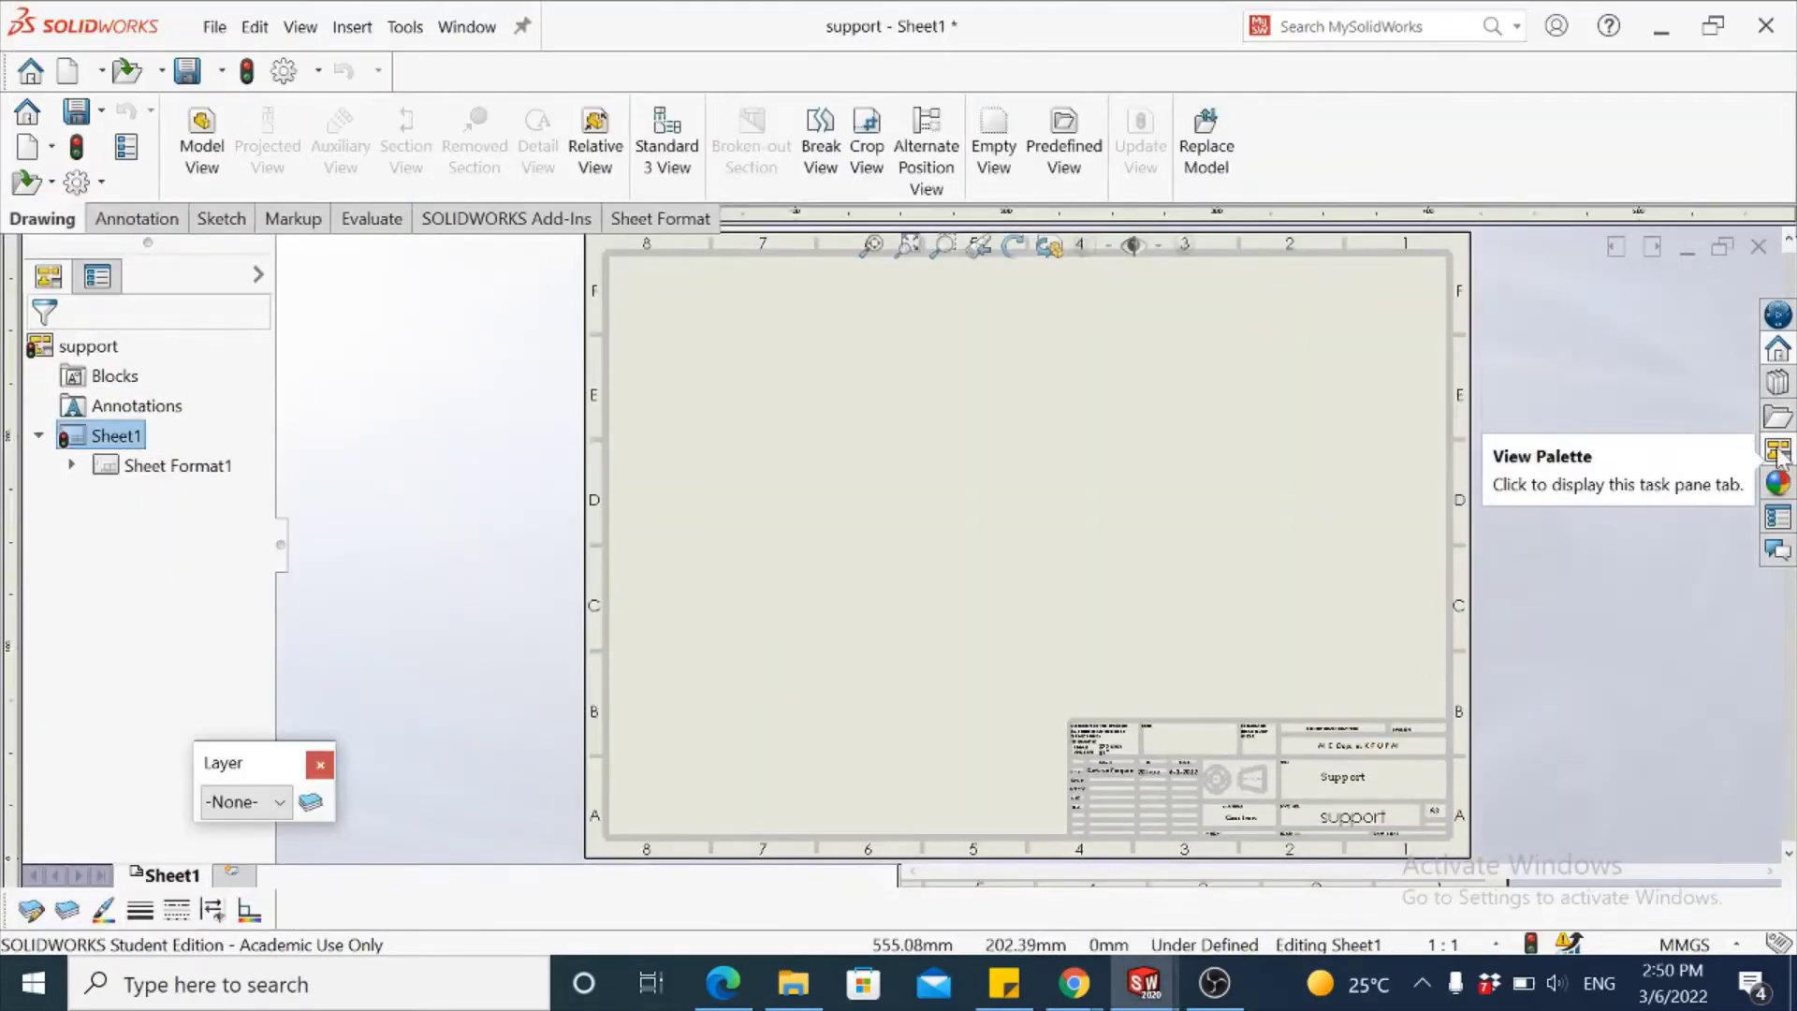
click(1778, 452)
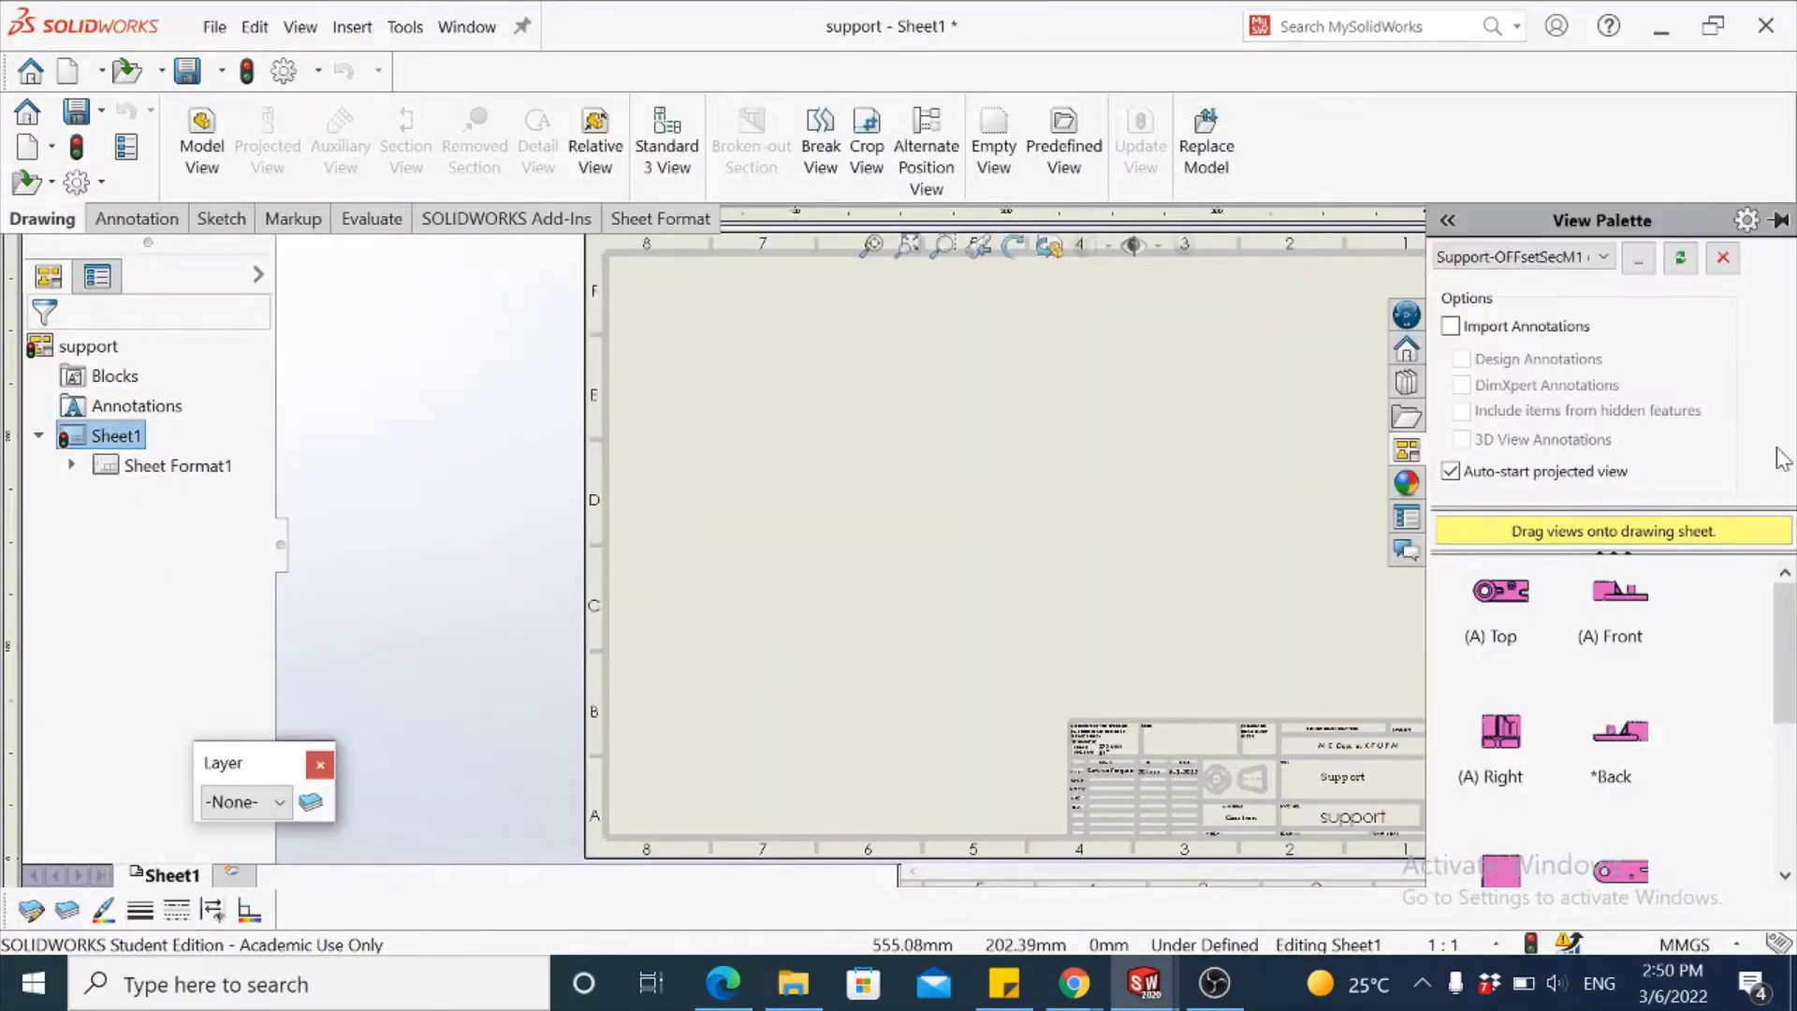
click(1535, 260)
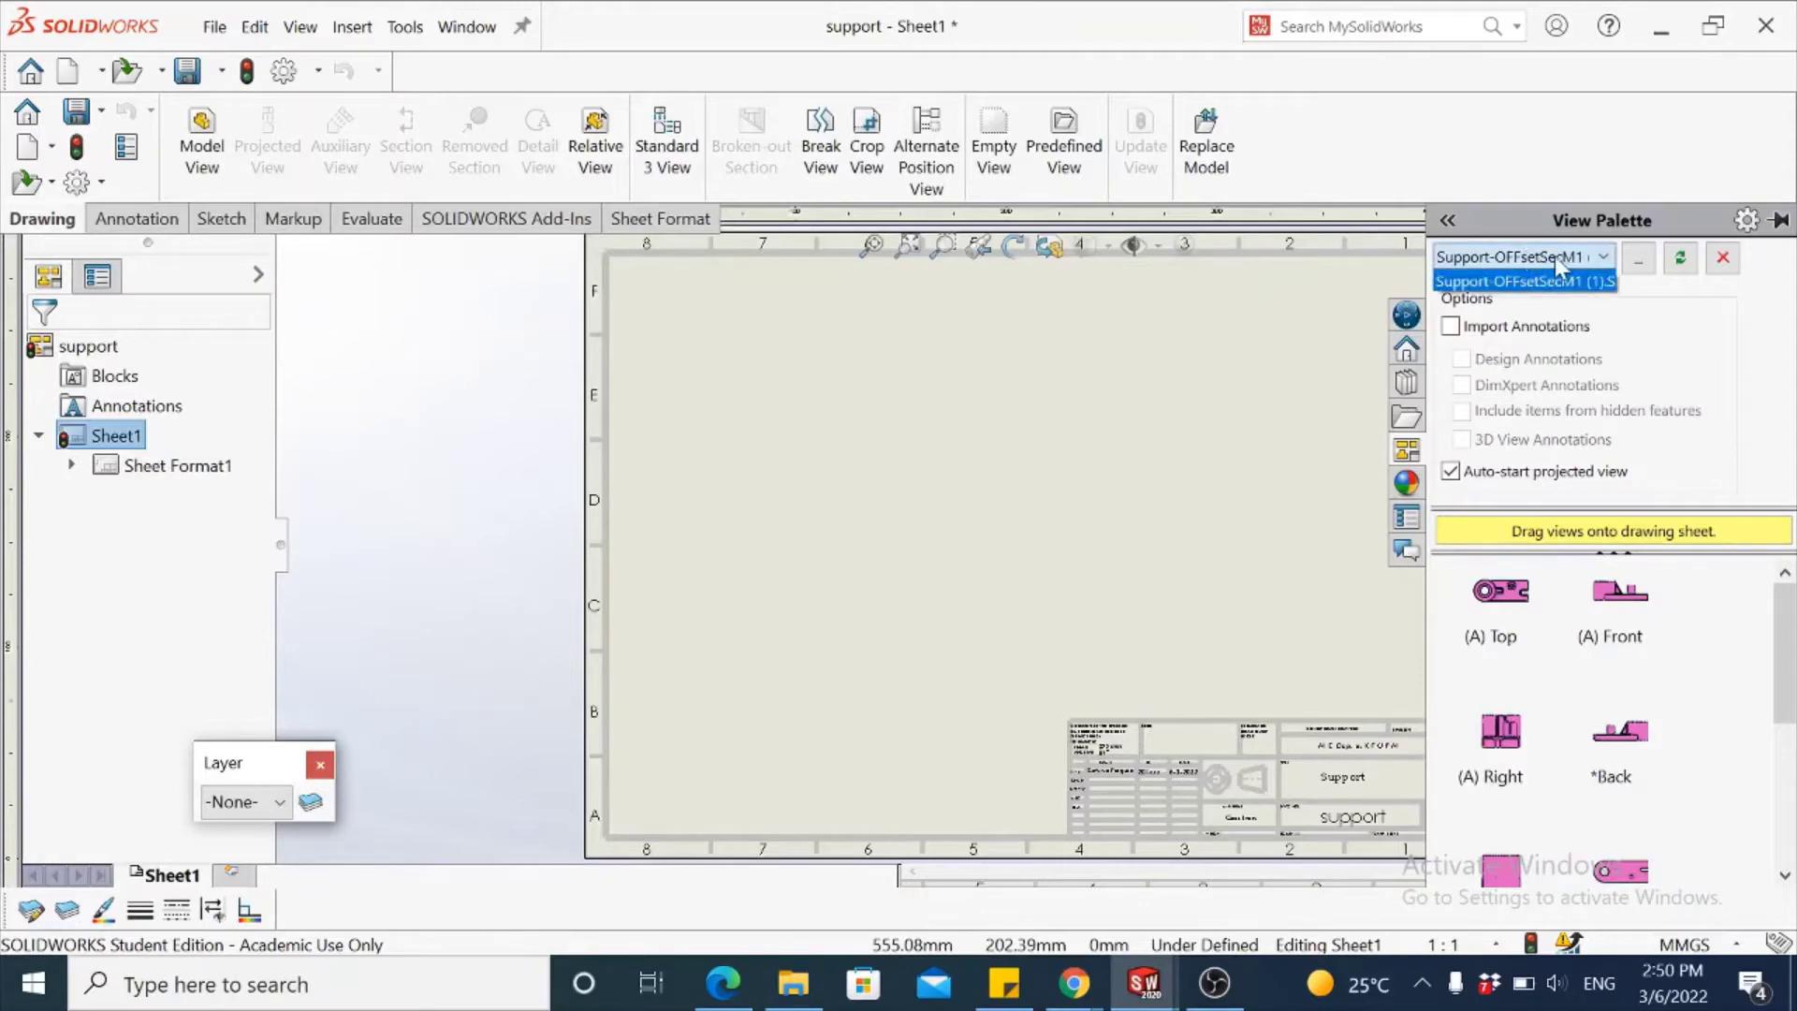
click(1502, 283)
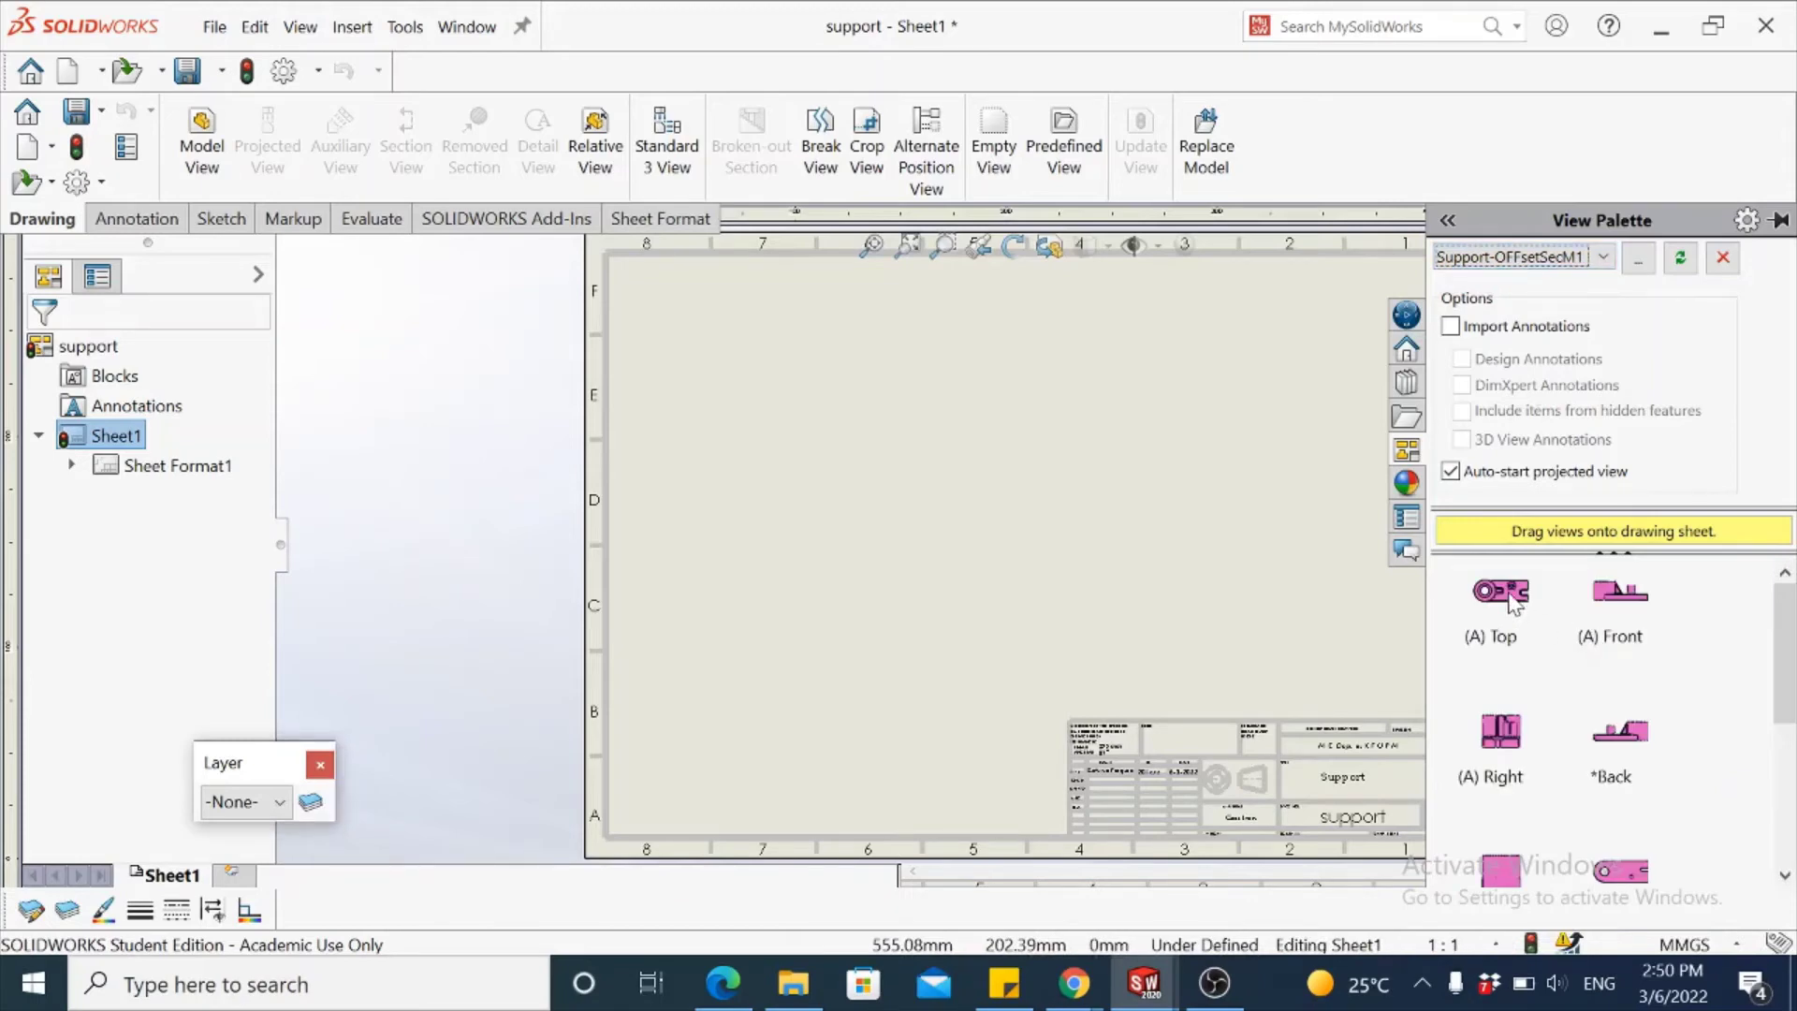
- Drag the Top view from the View Palette into the sheet's upper-left area
drag(1512, 599, 898, 386)
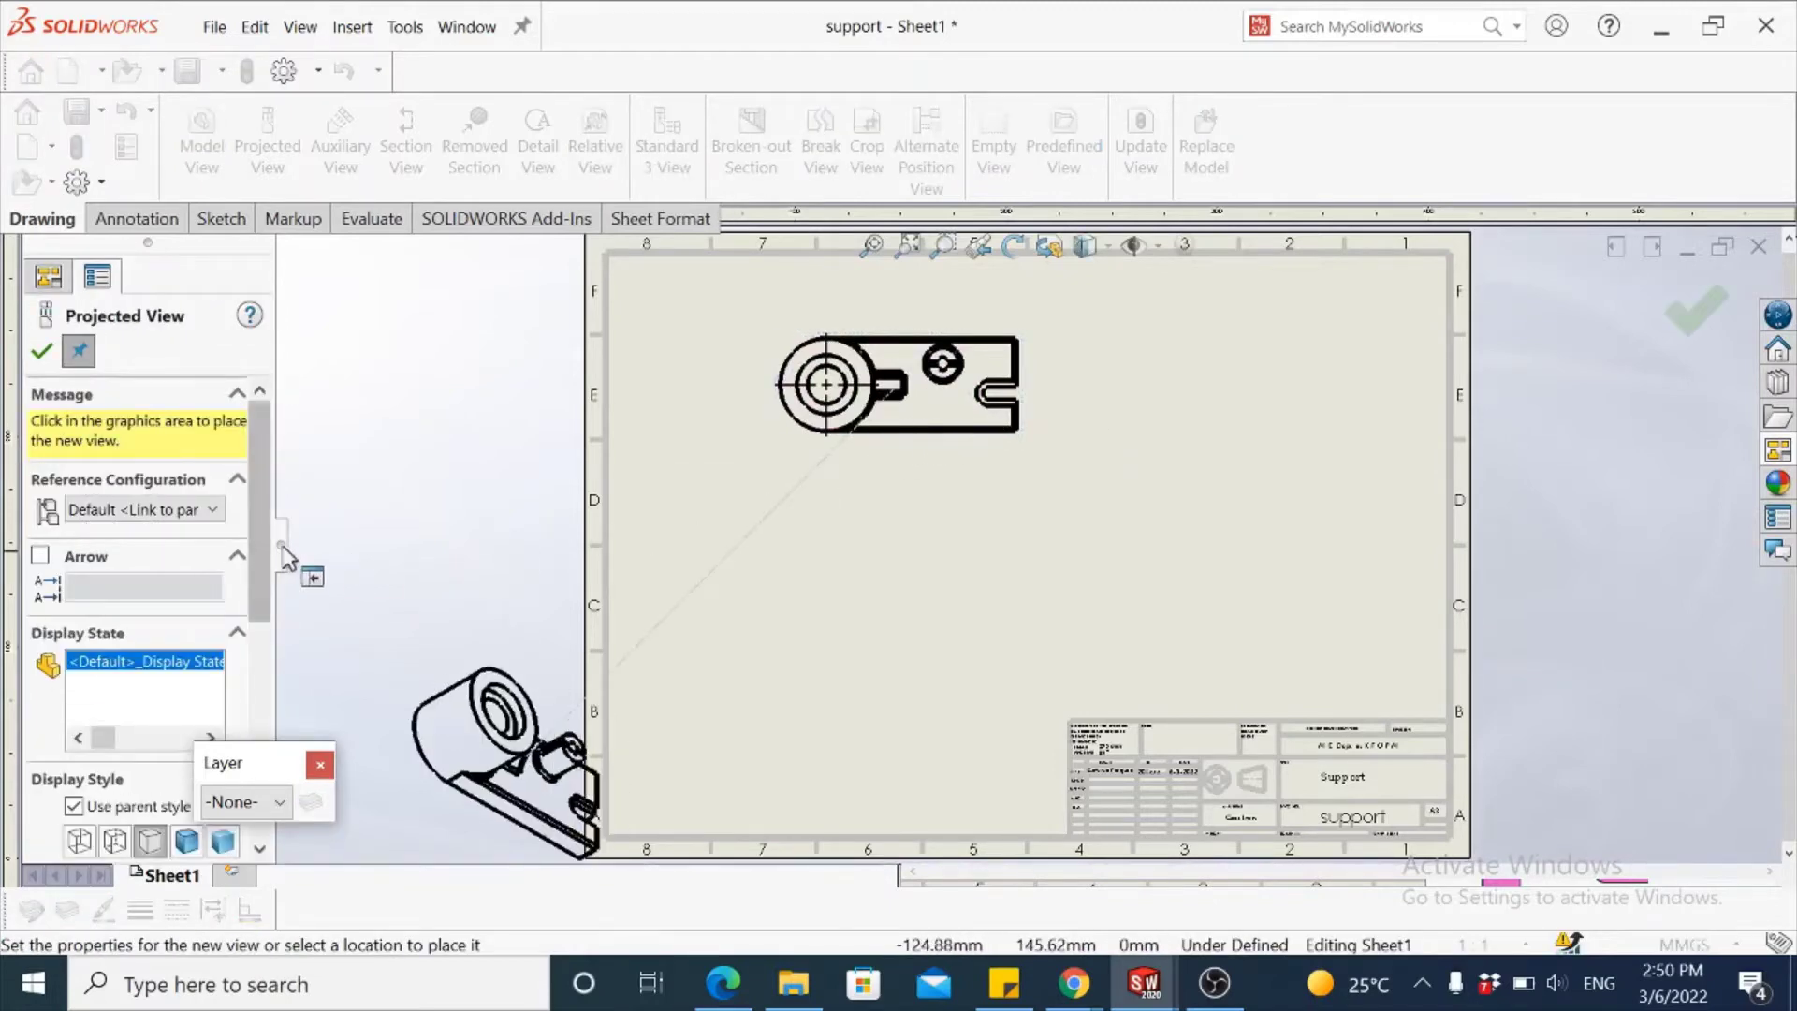
scroll(178, 673, down, 4)
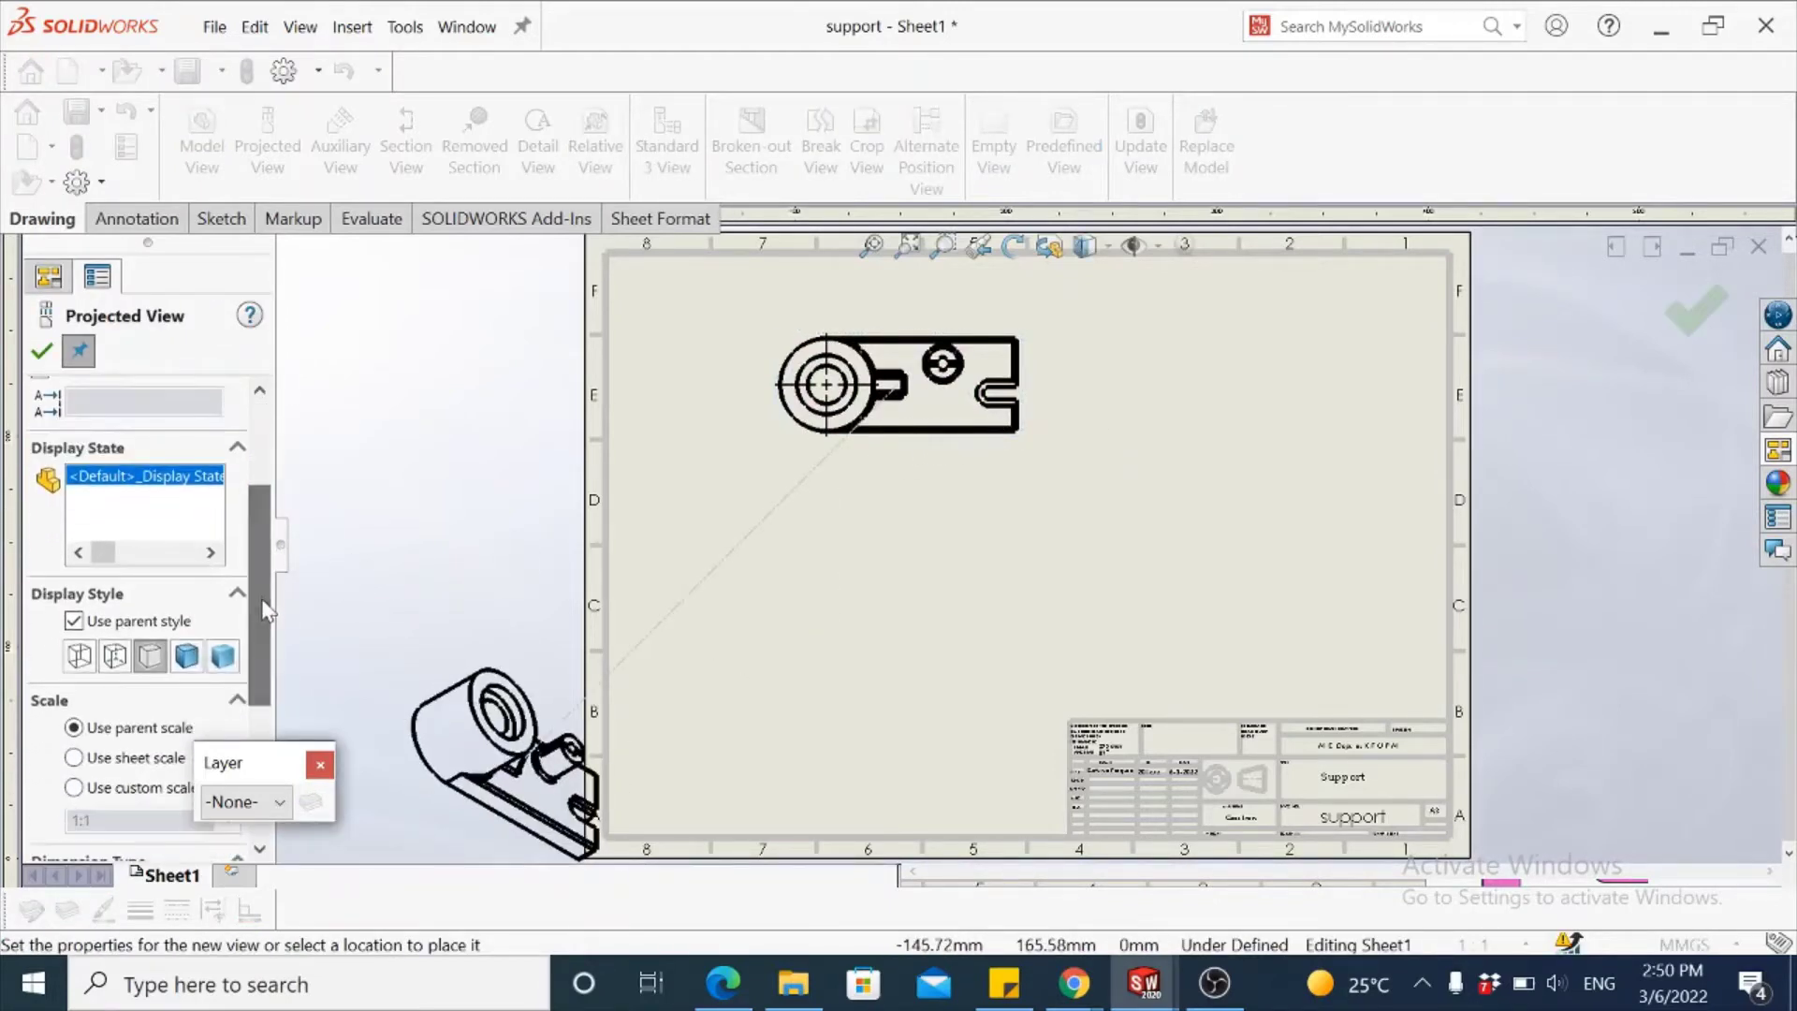
drag(254, 625, 255, 681)
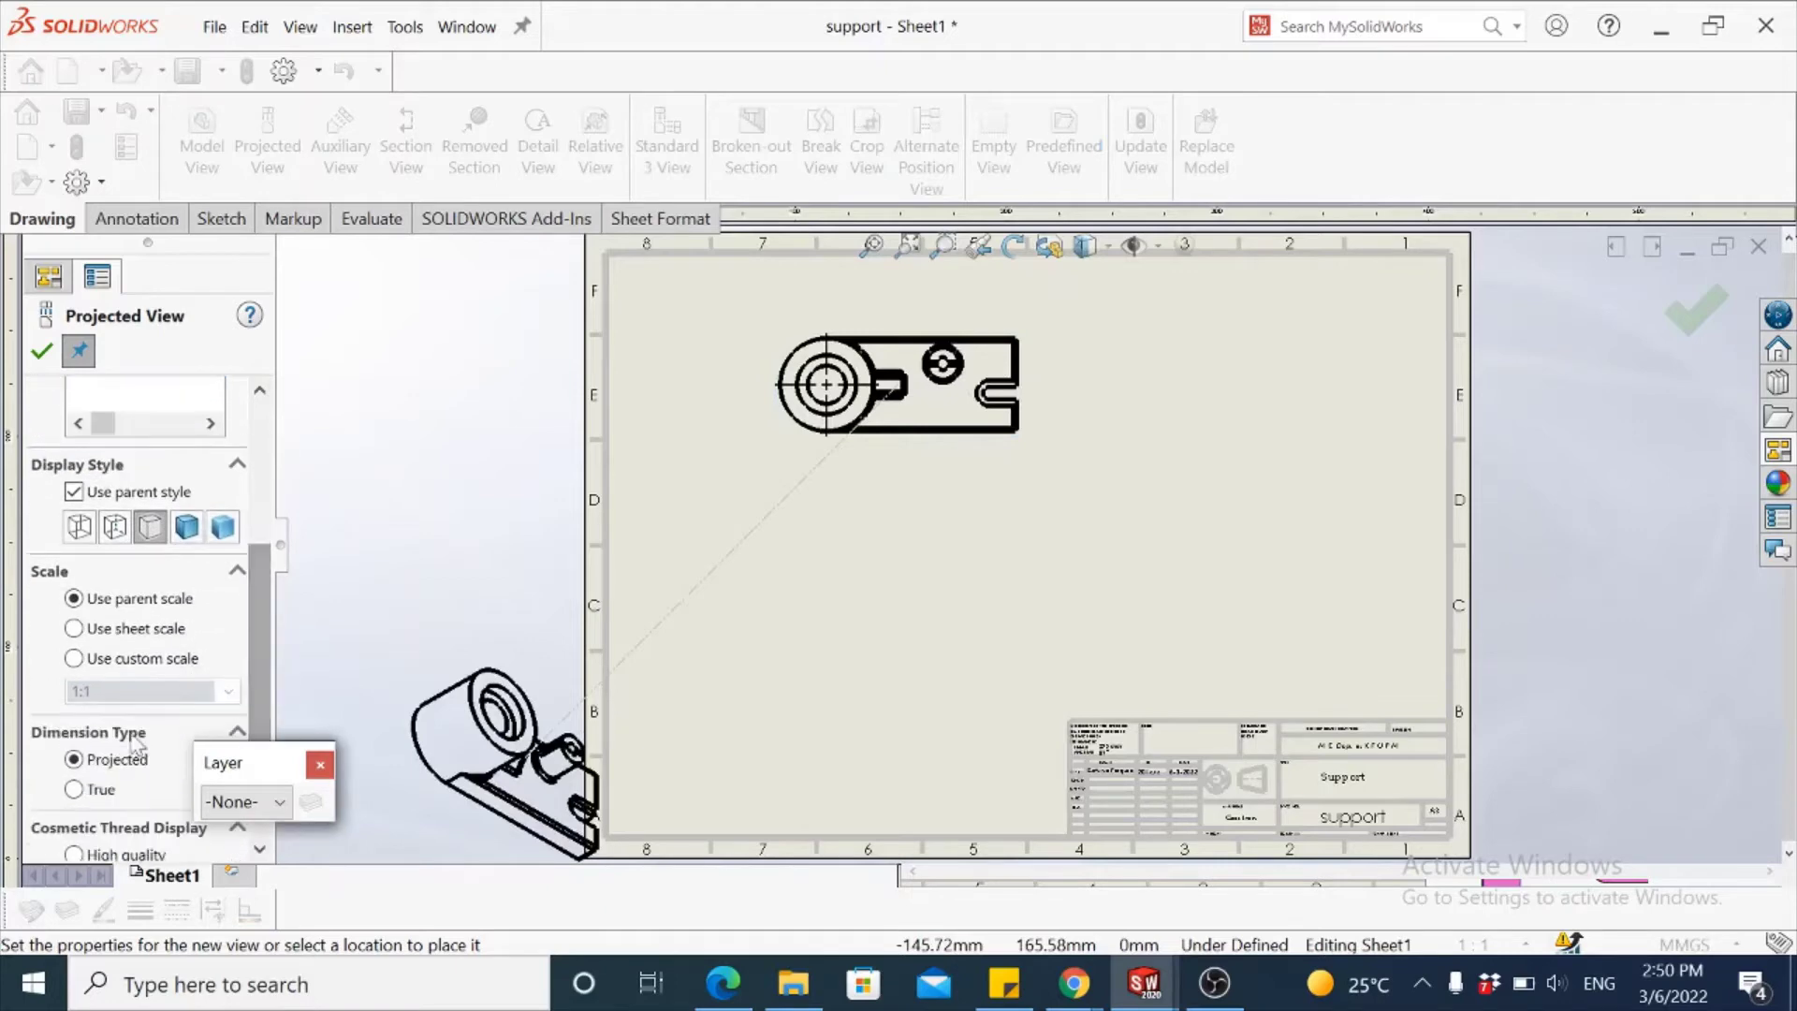
click(73, 658)
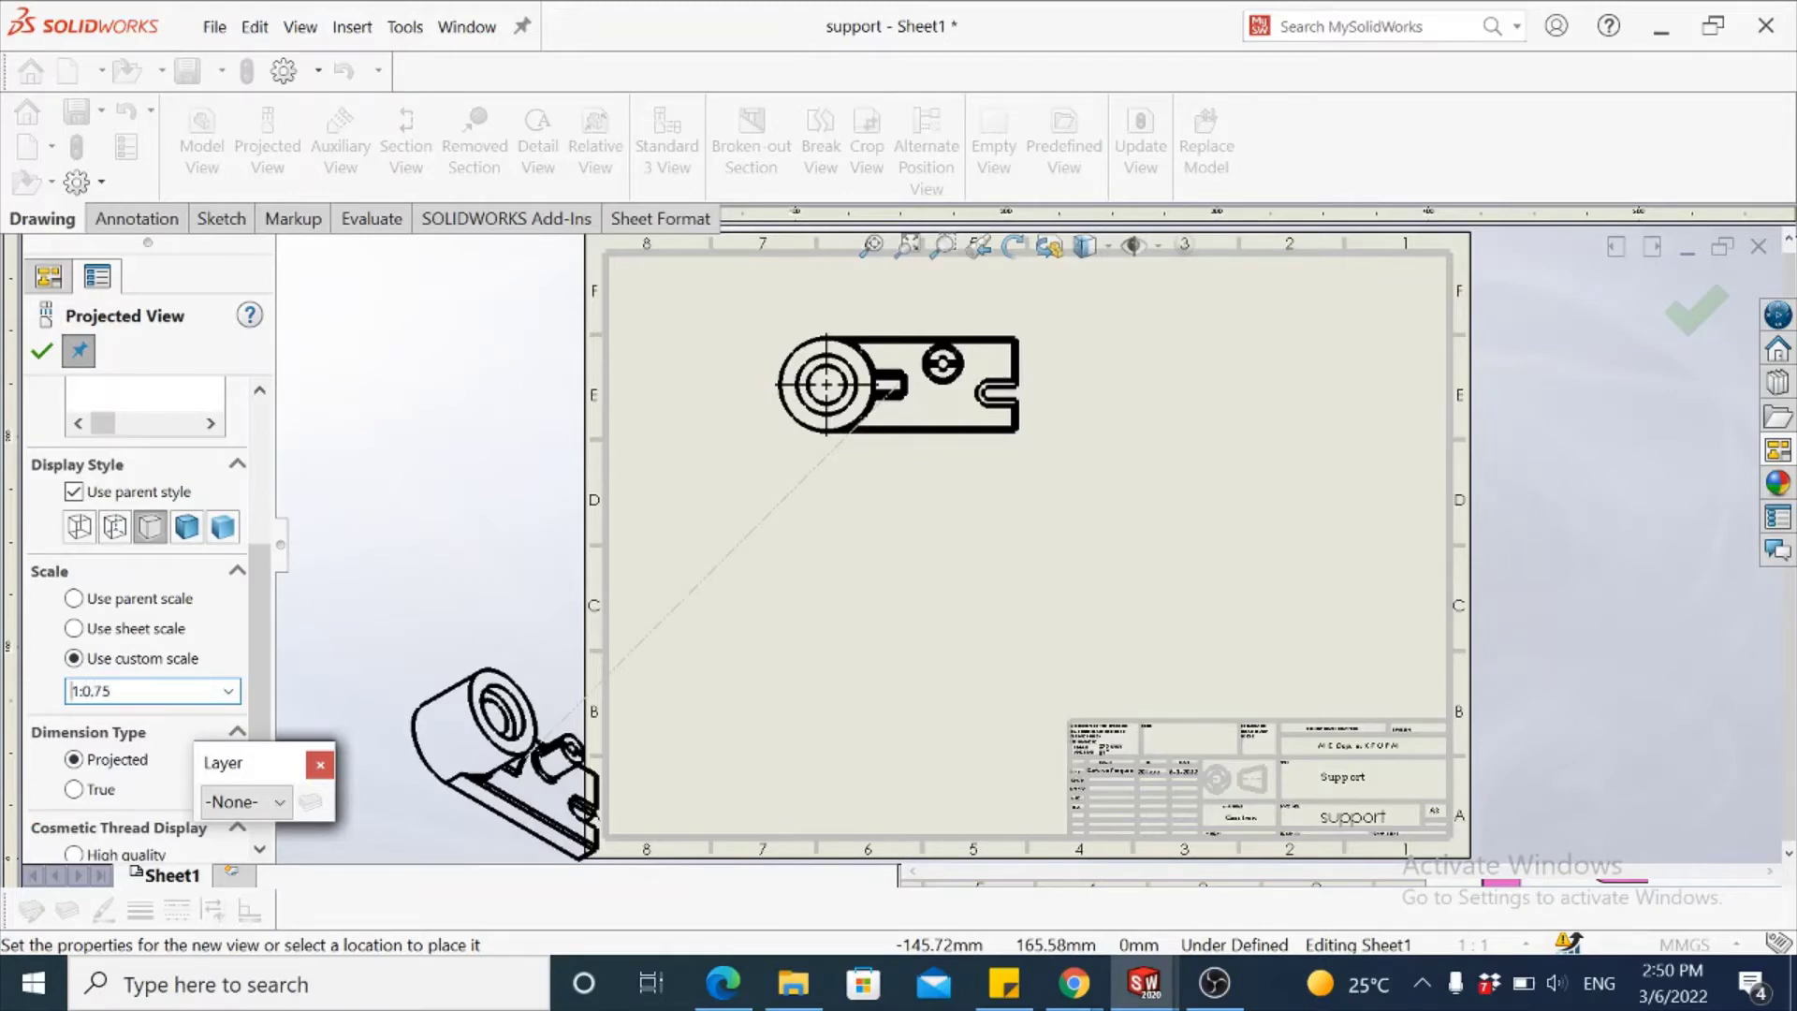
- Give the top view (Drawing View1) a custom scale of 1:0.75
click(41, 351)
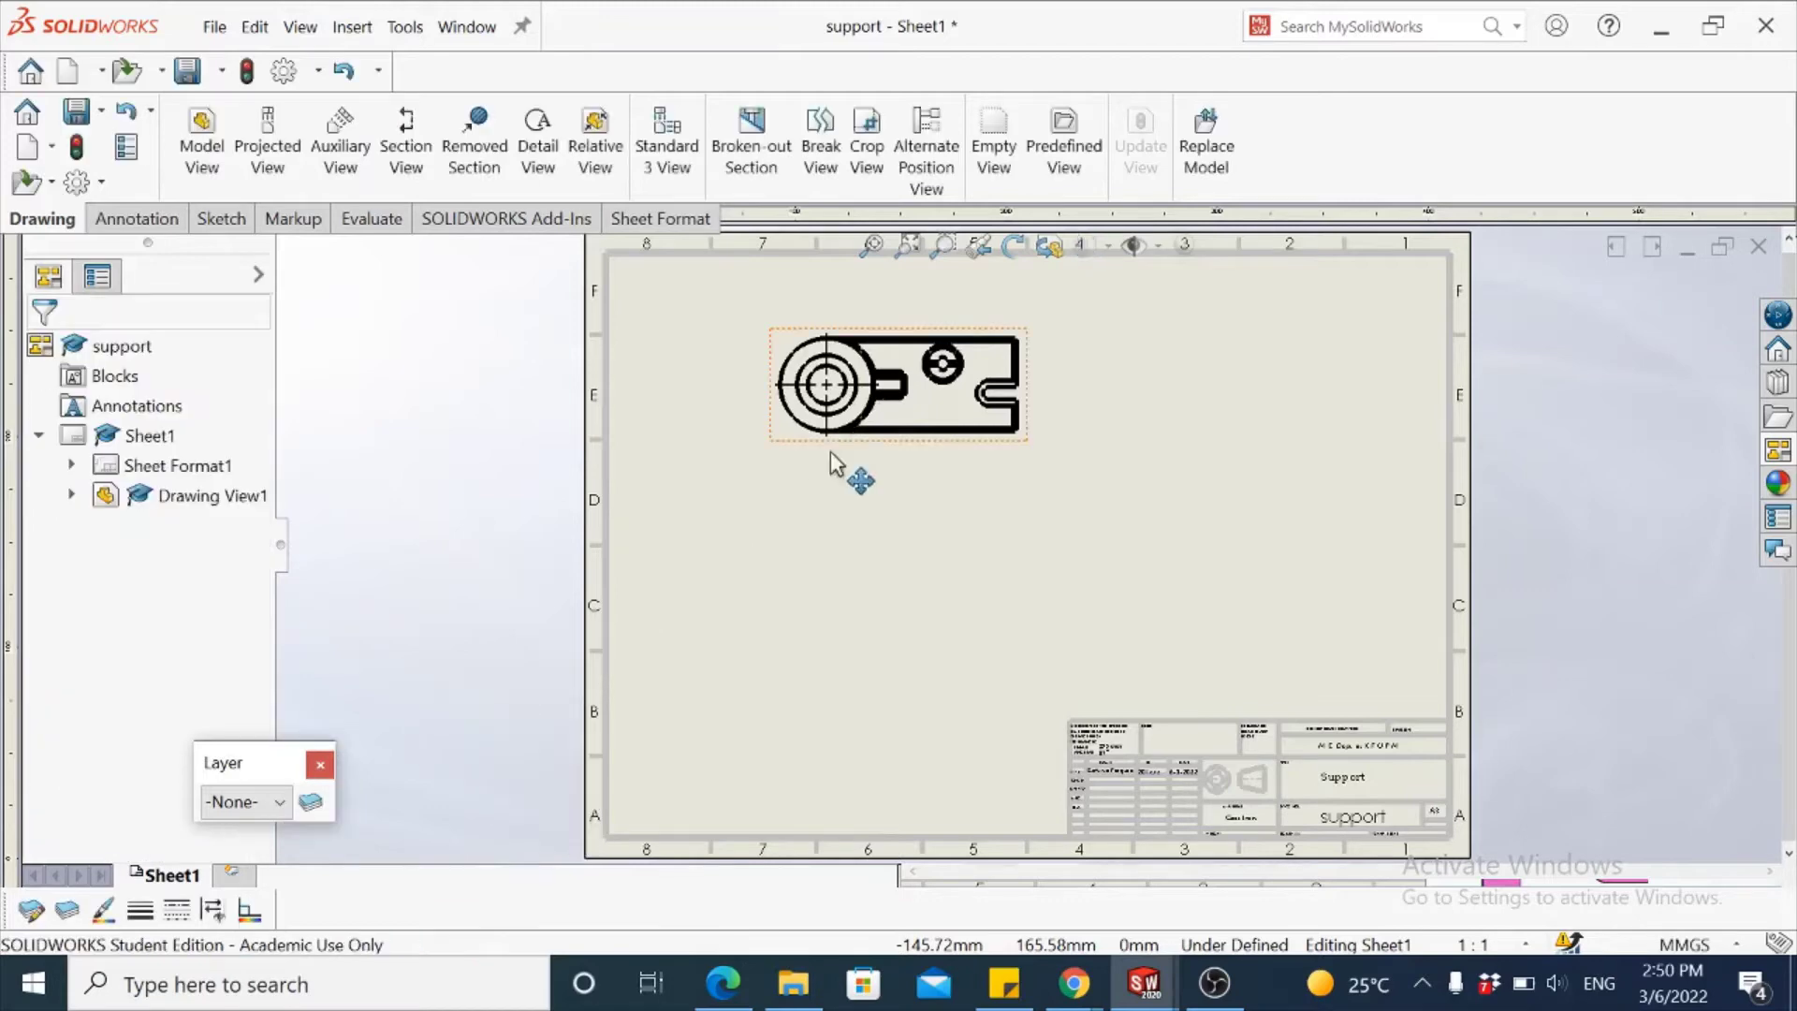
click(861, 436)
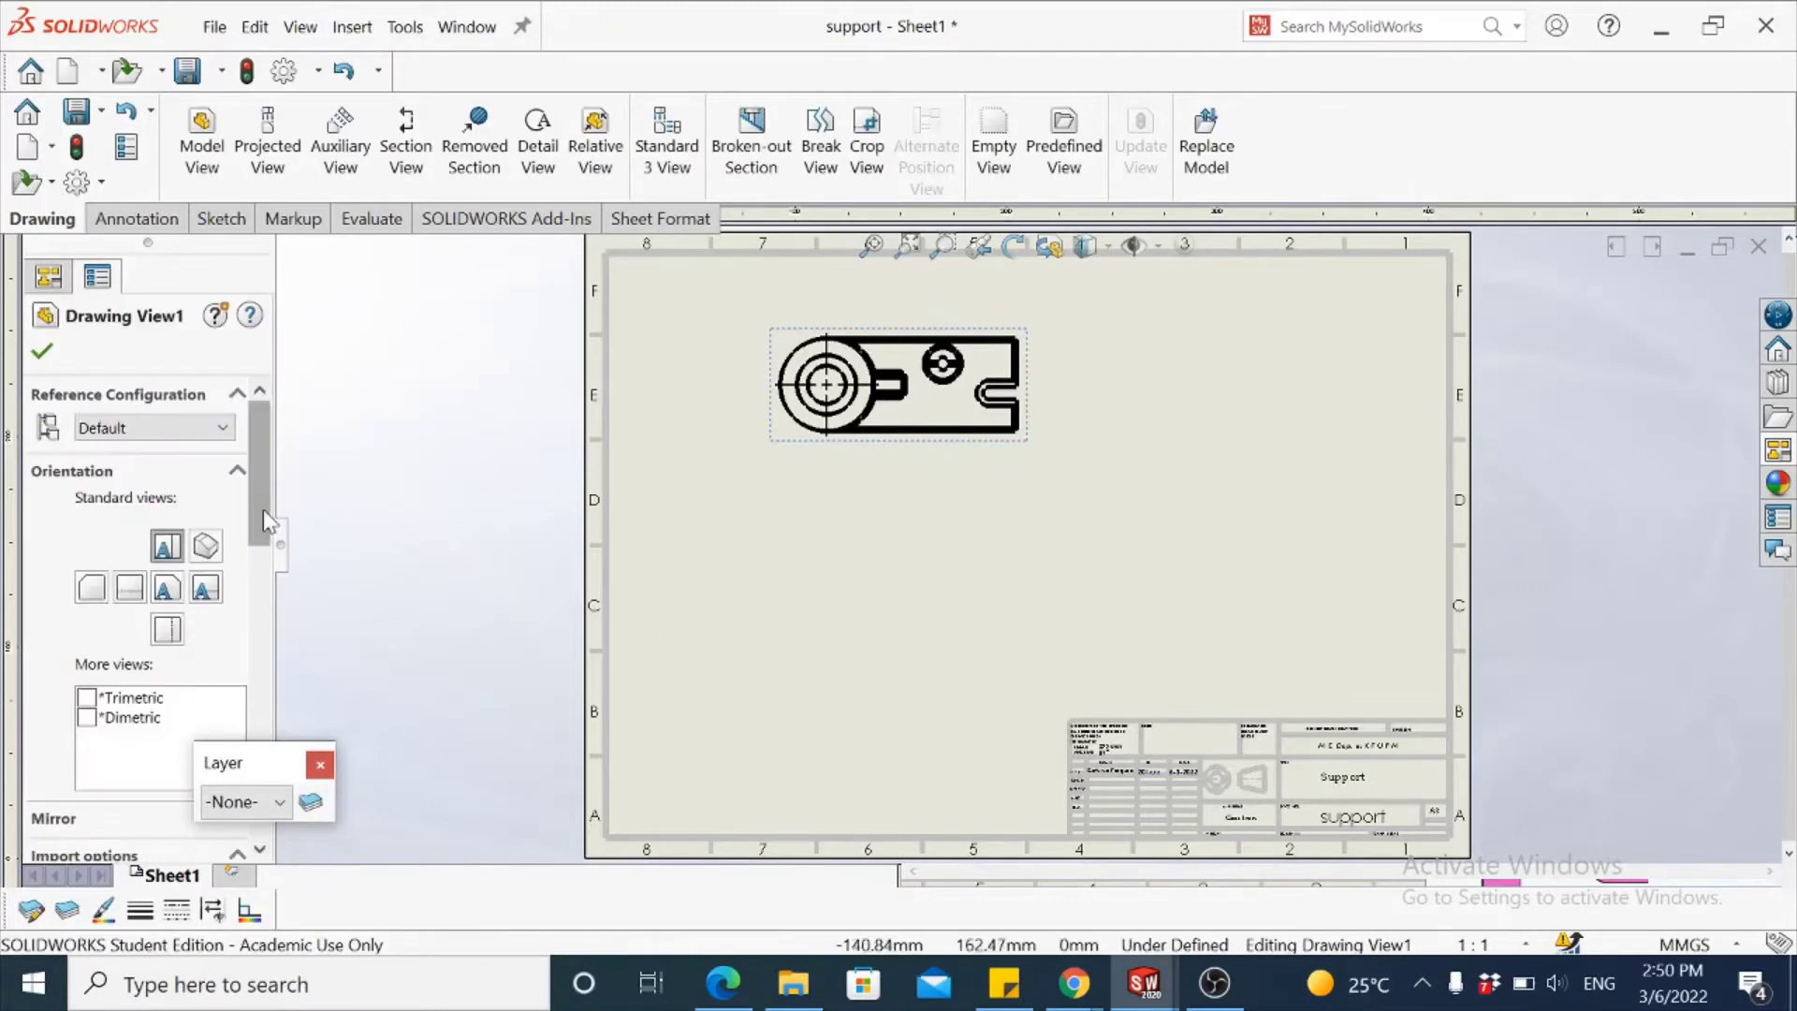
drag(263, 522, 265, 708)
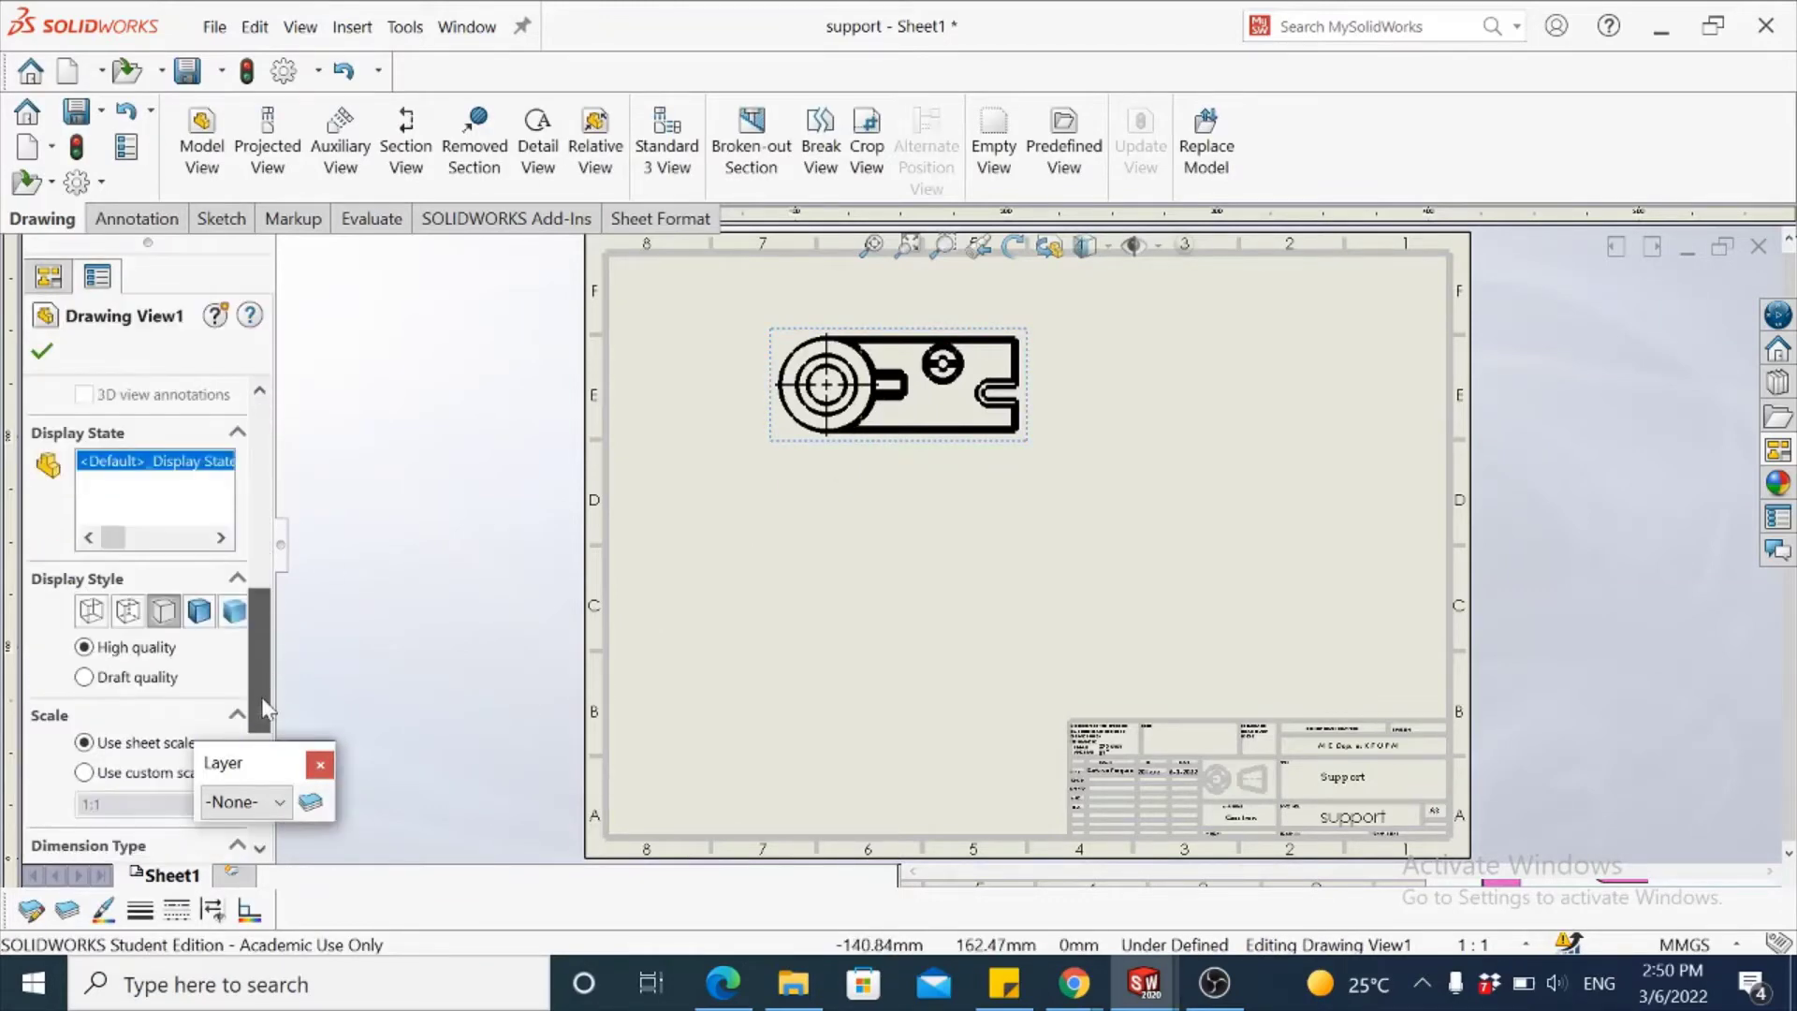
click(84, 772)
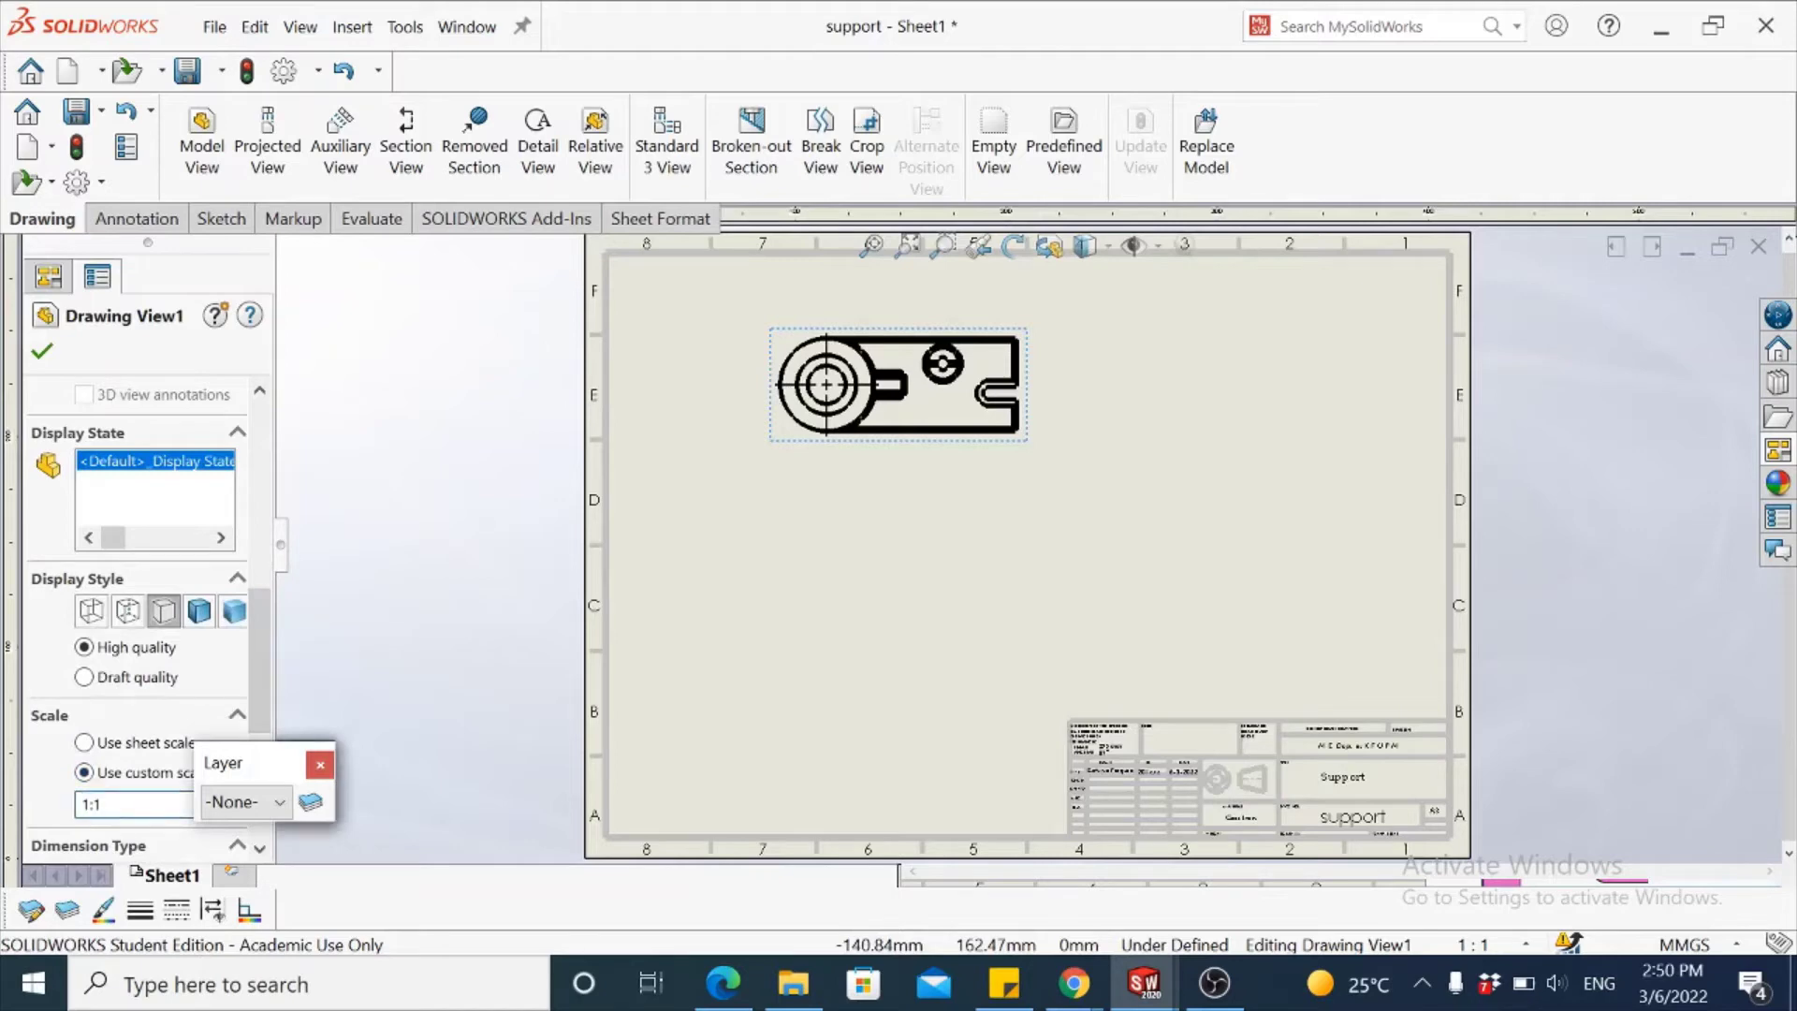
text(1:75)
key(Left)
key(Left)
text(0.)
key(Return)
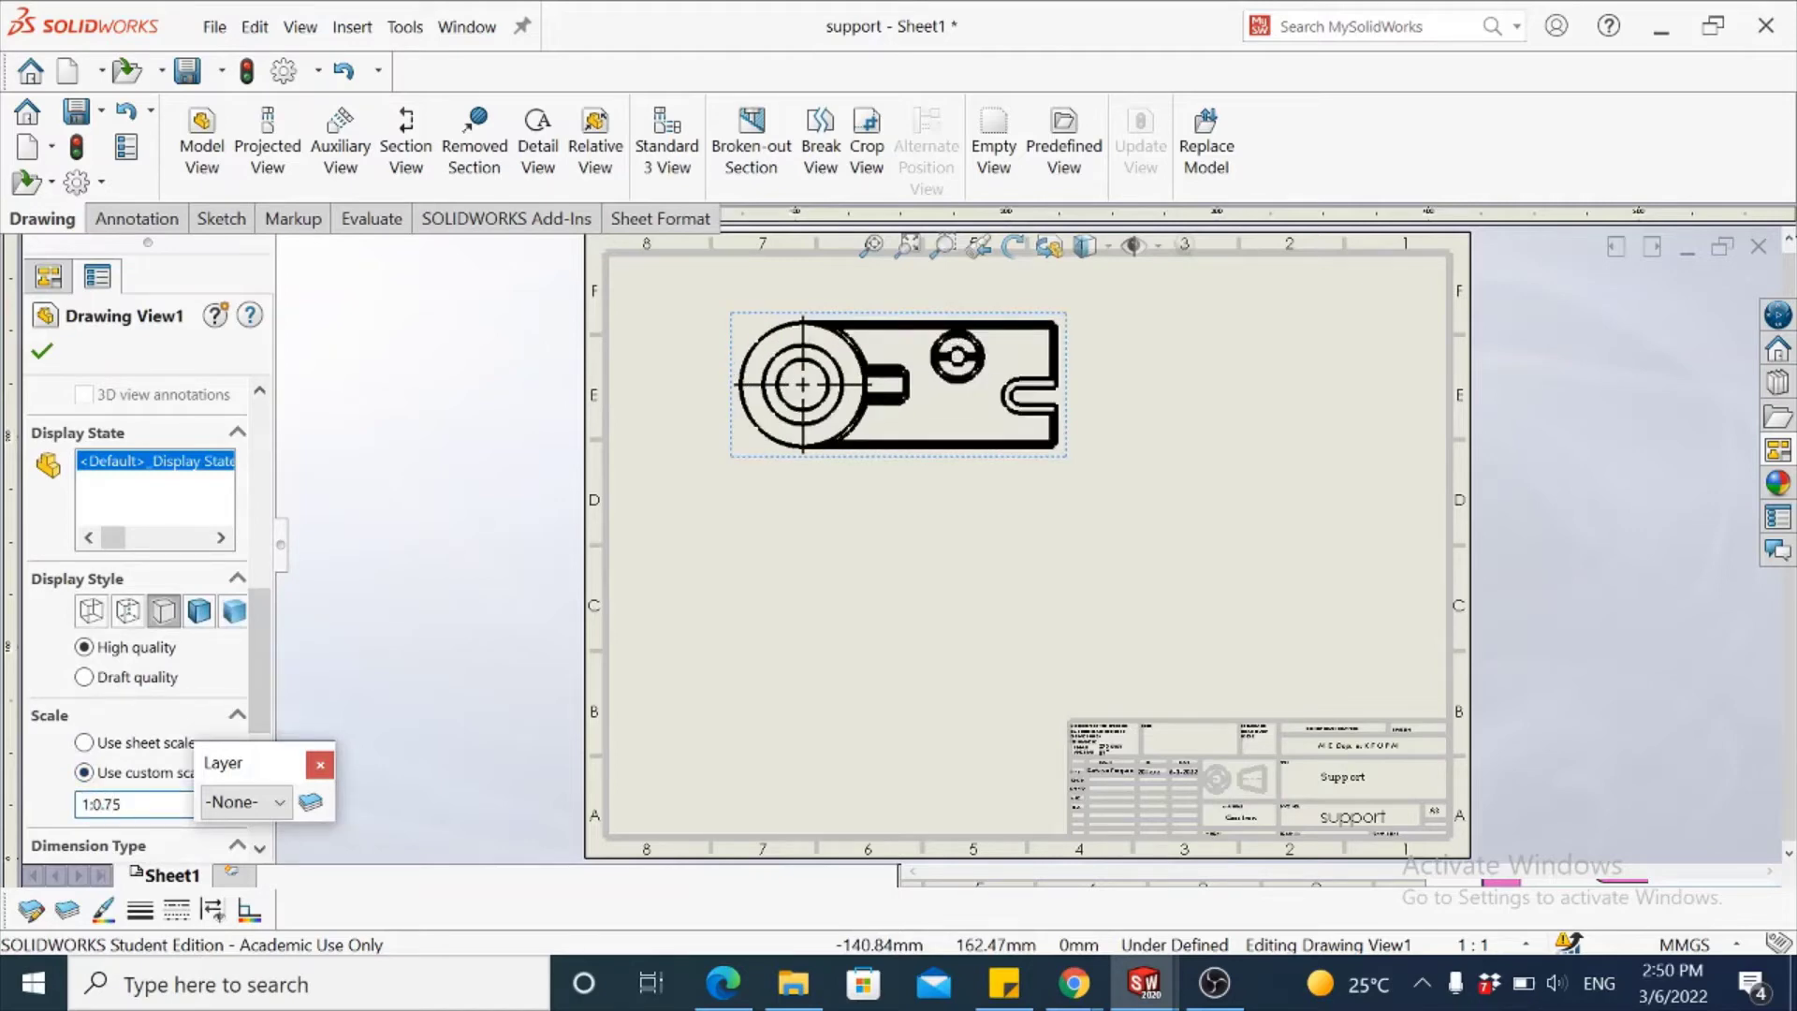
click(43, 352)
- Change how tangent edges are displayed in the top view
click(974, 444)
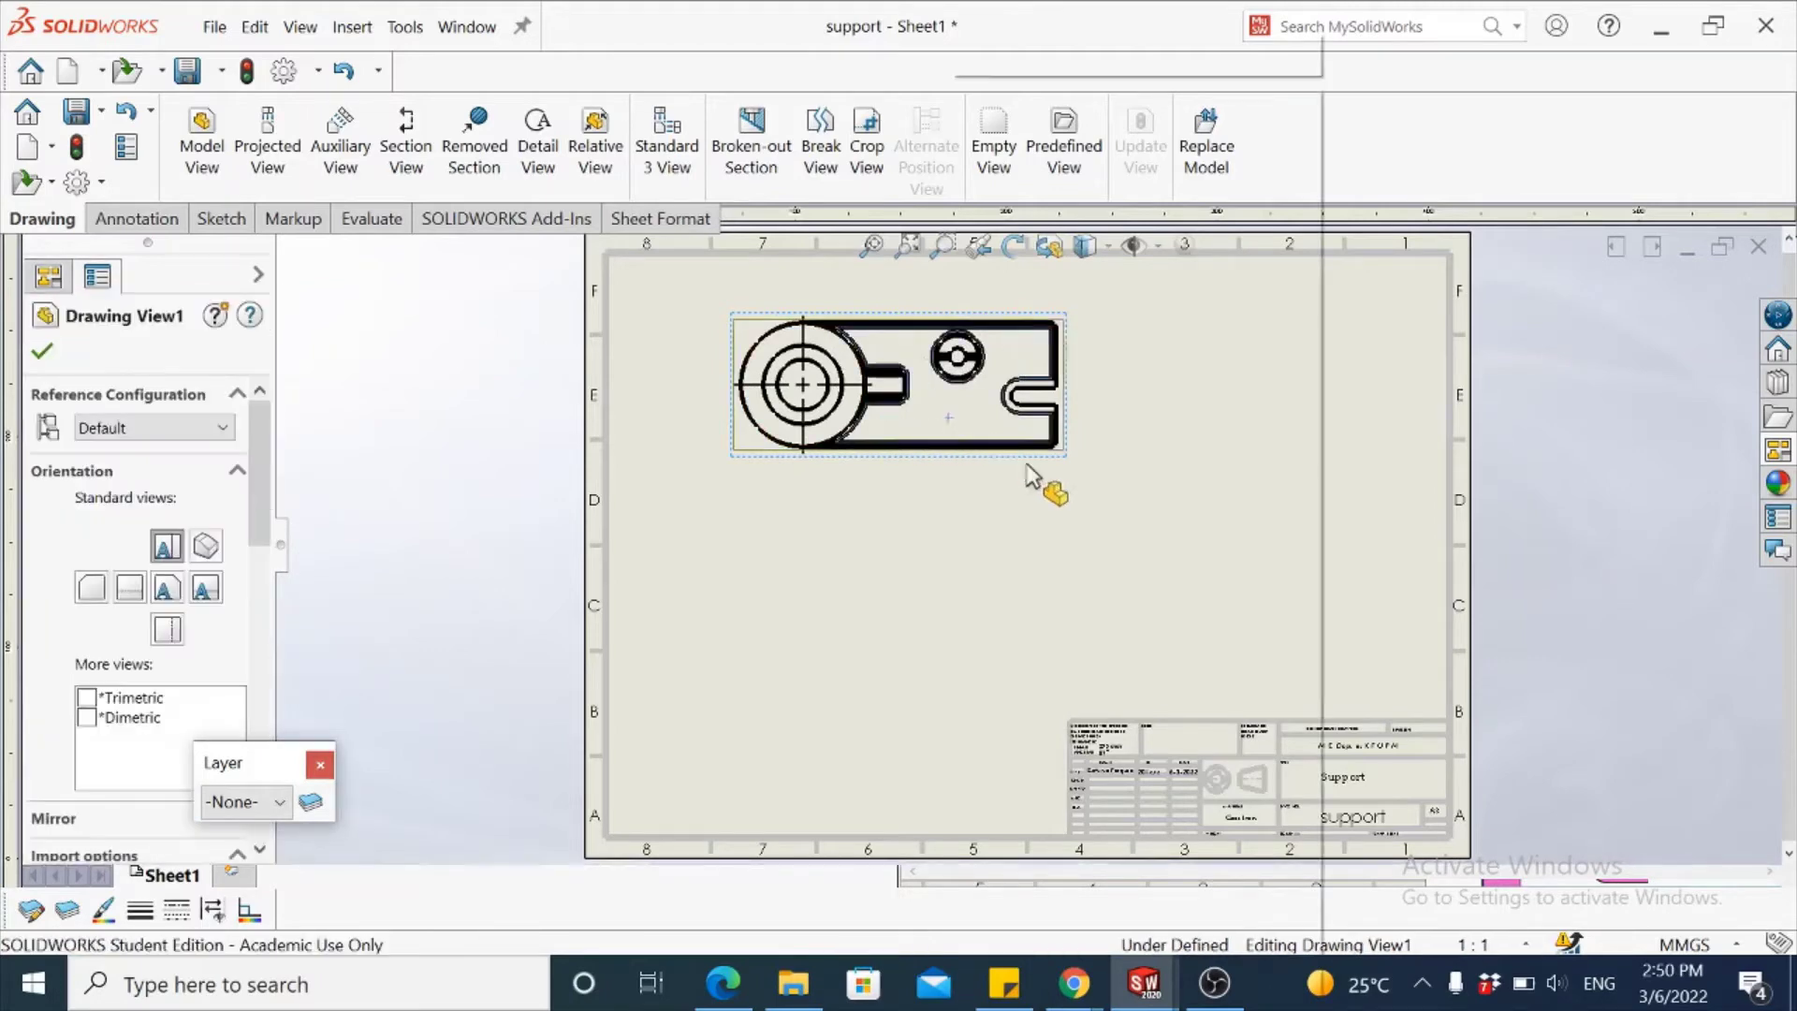
right_click(950, 438)
click(1279, 575)
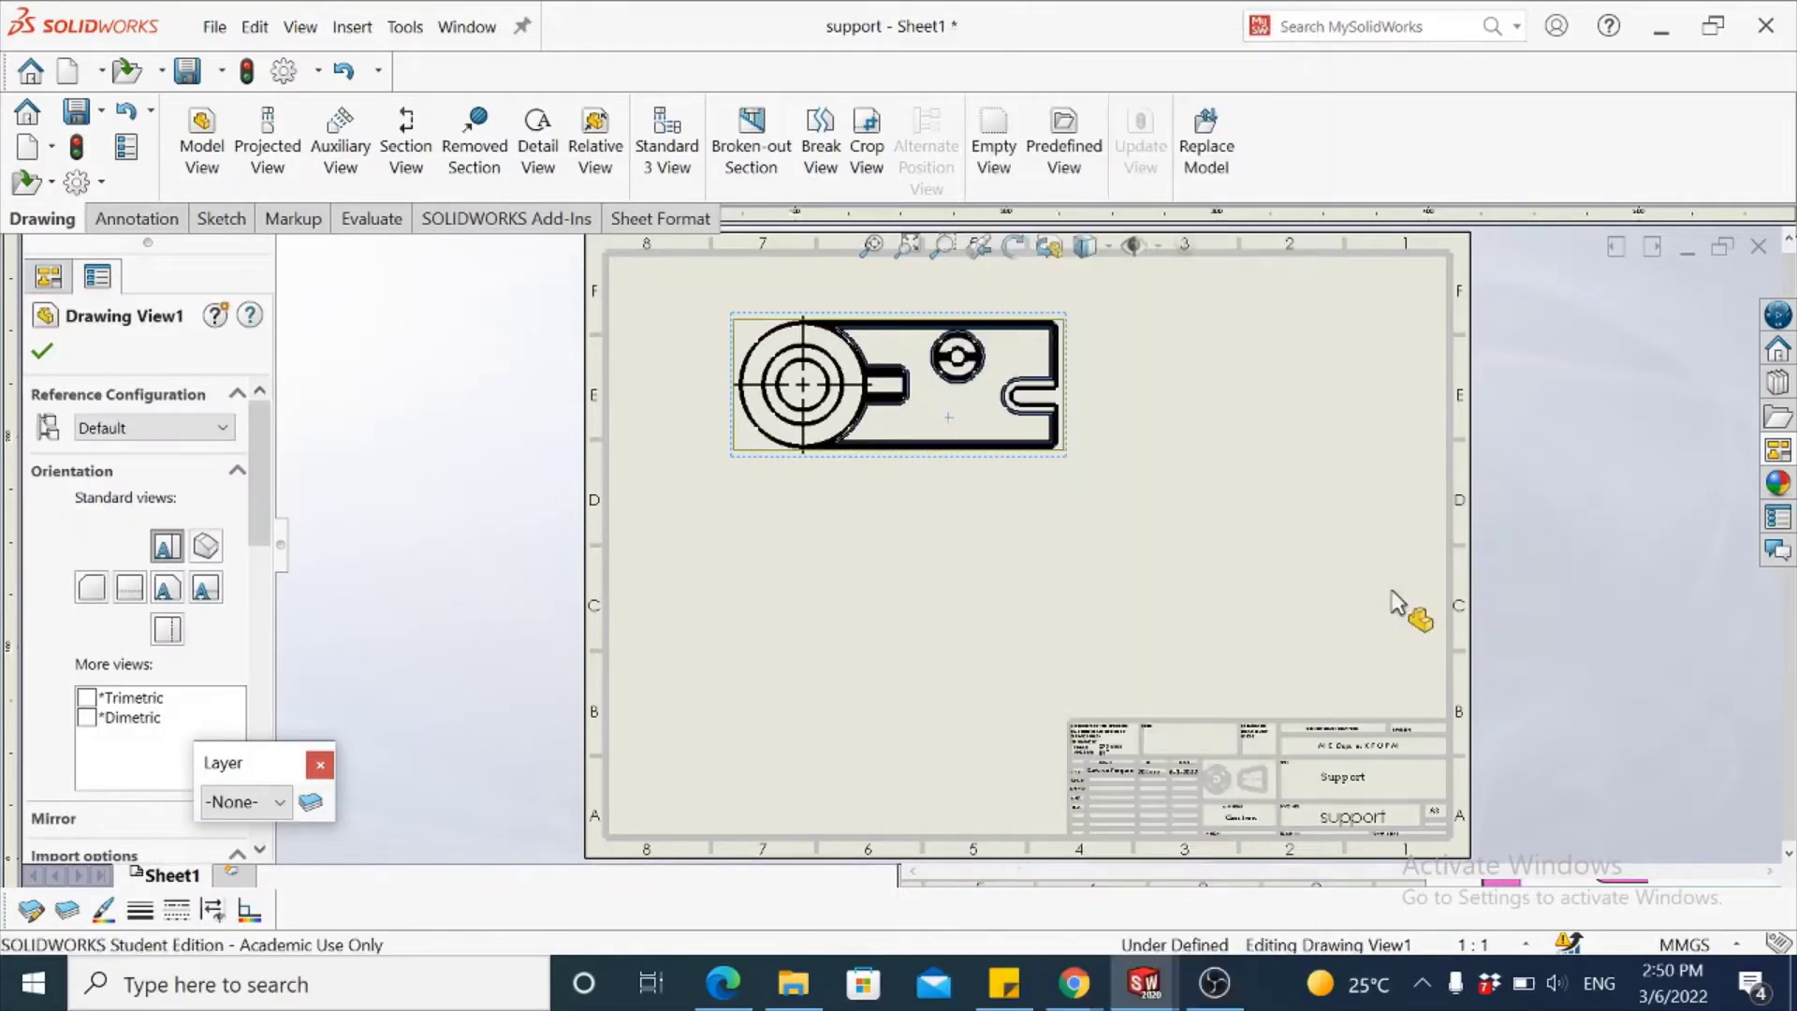
click(969, 529)
scroll(969, 529, down, 4)
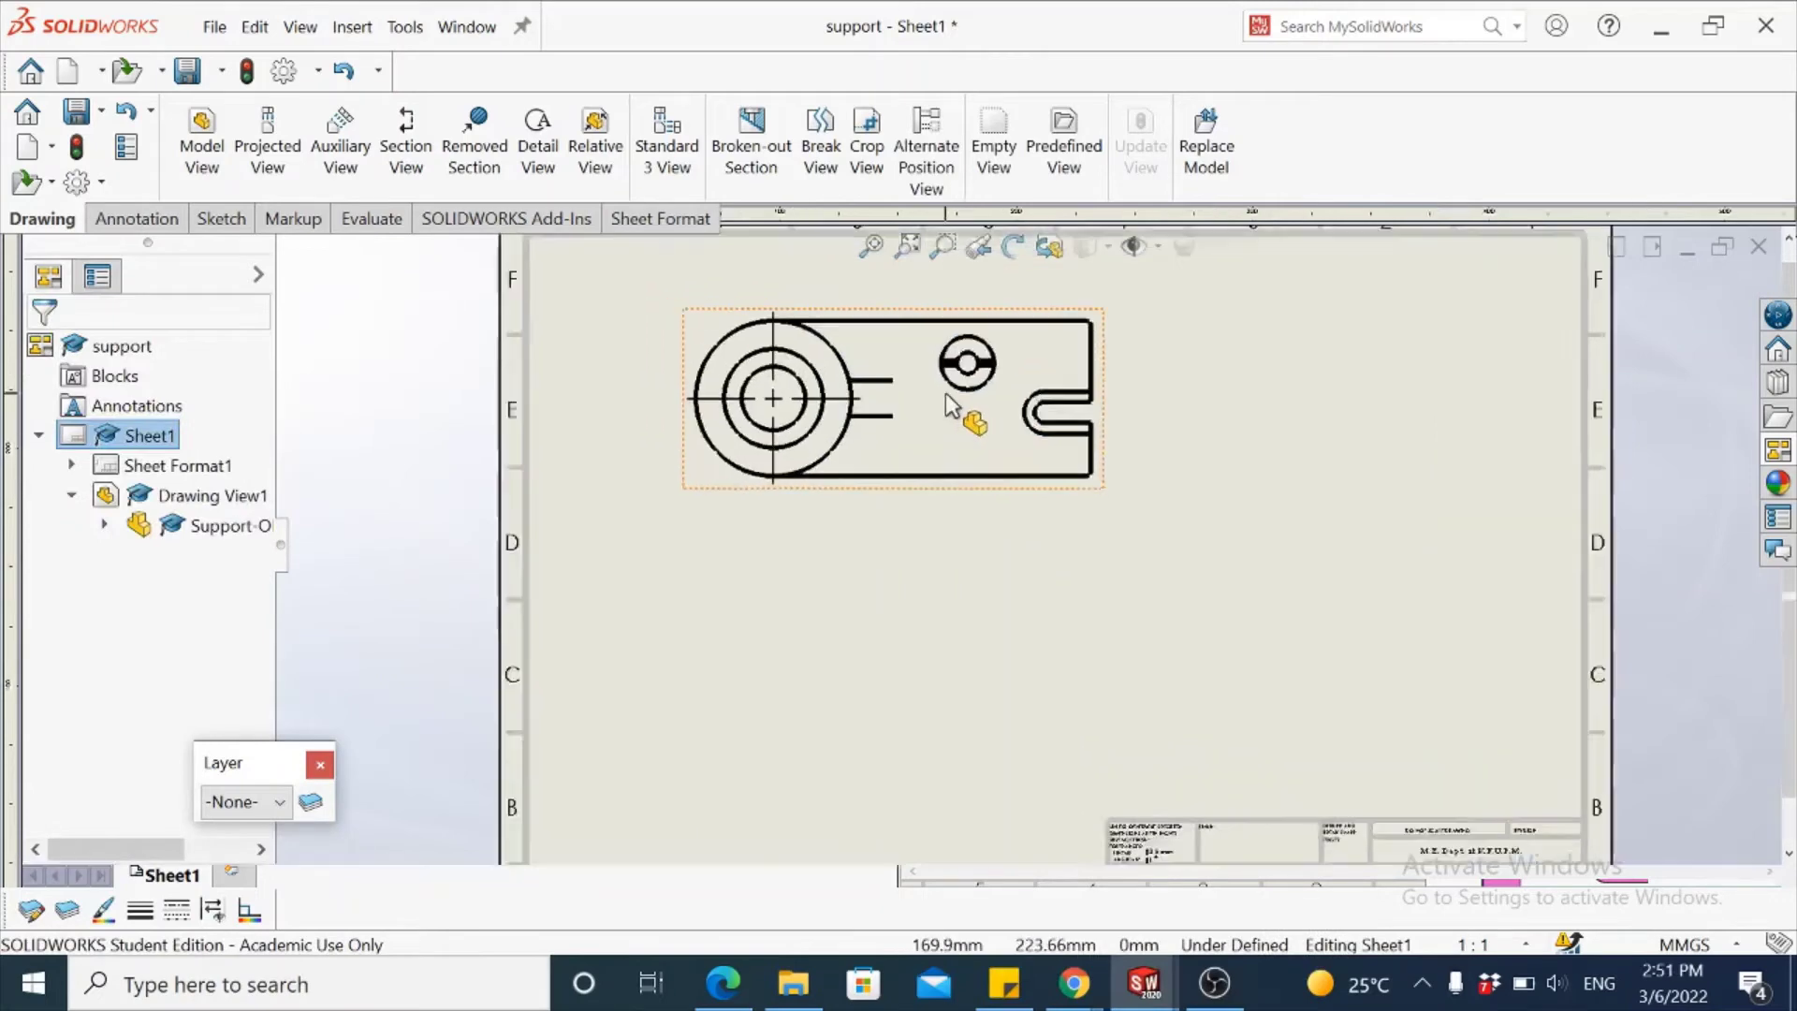
- Start a full Section View using a horizontal cutting line
click(405, 140)
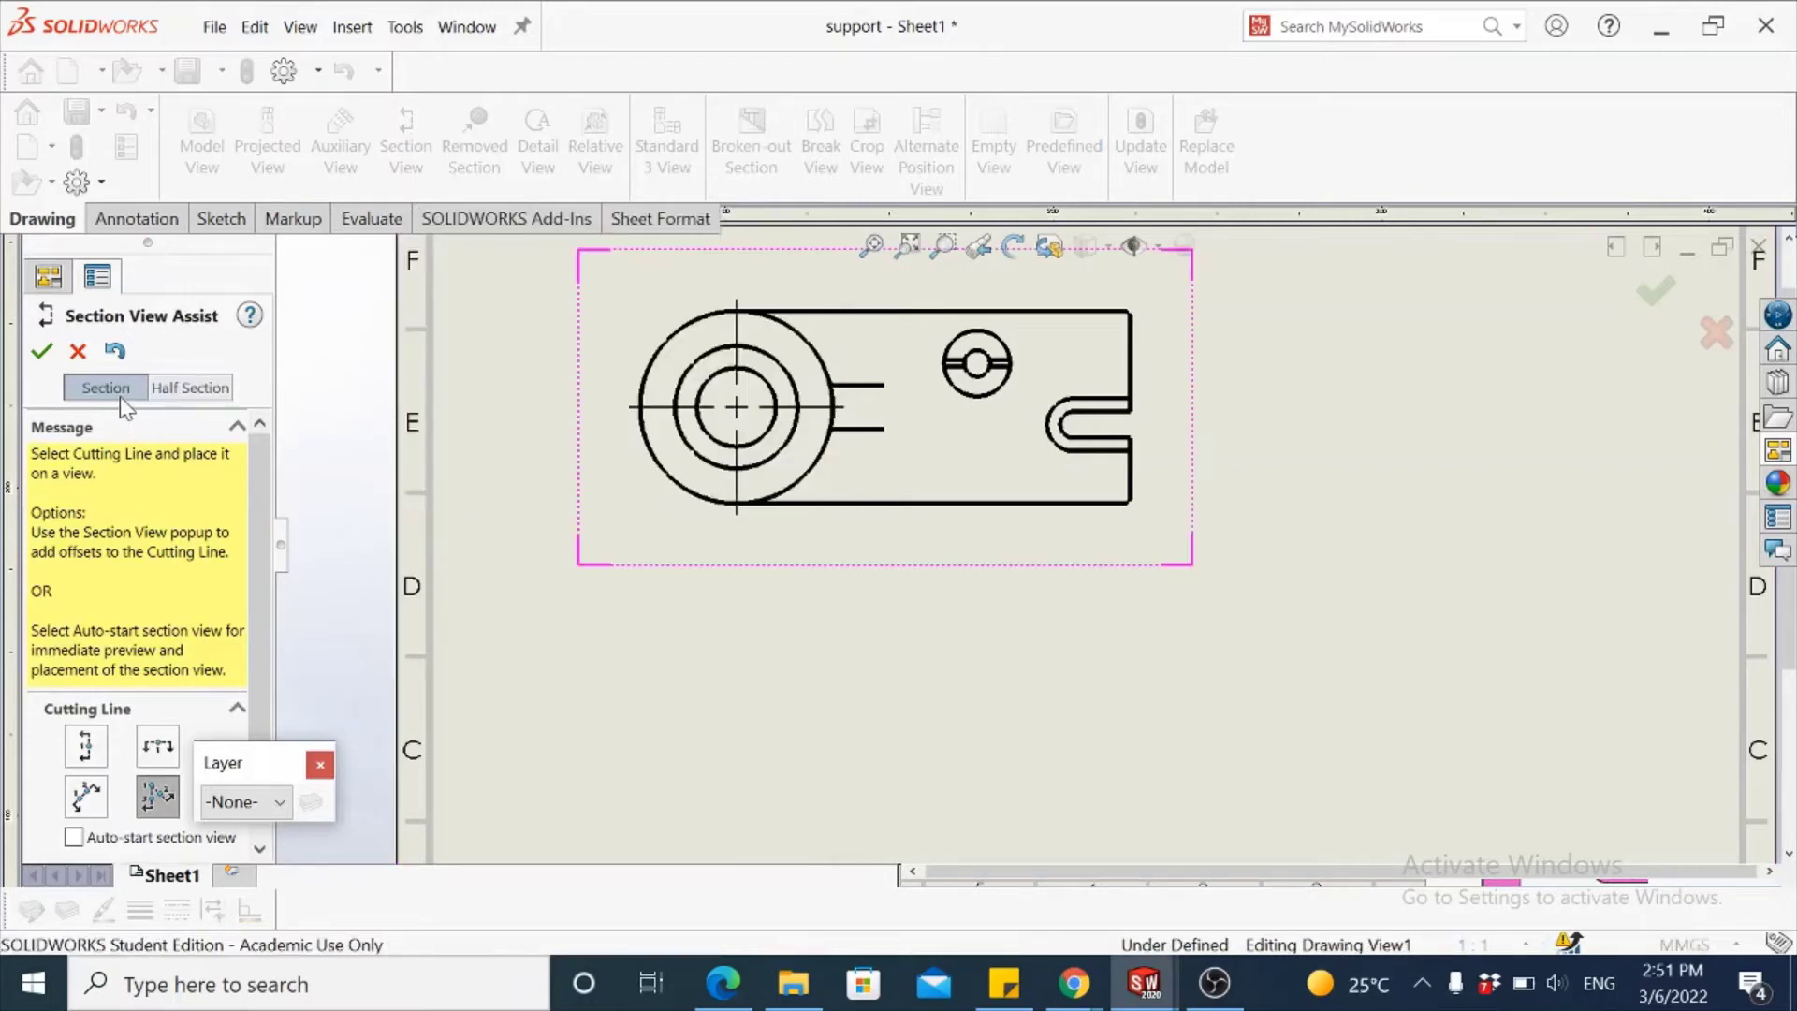
scroll(262, 486, down, 2)
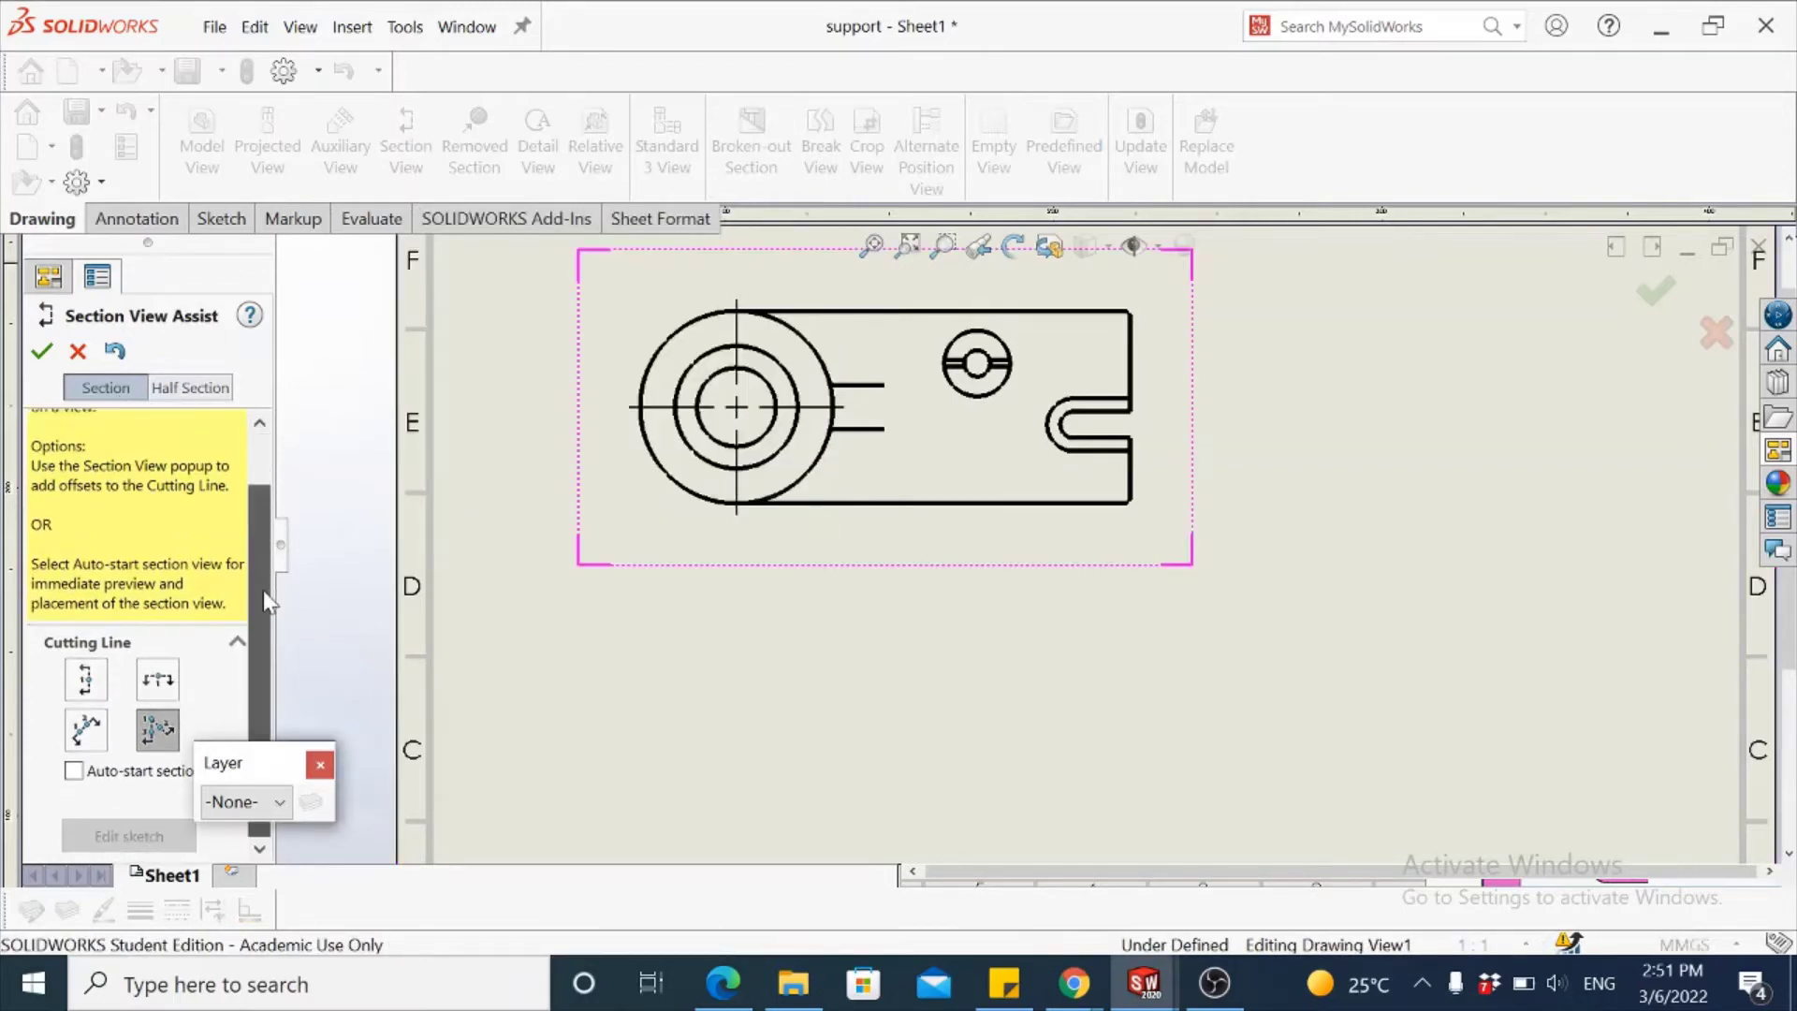
click(161, 688)
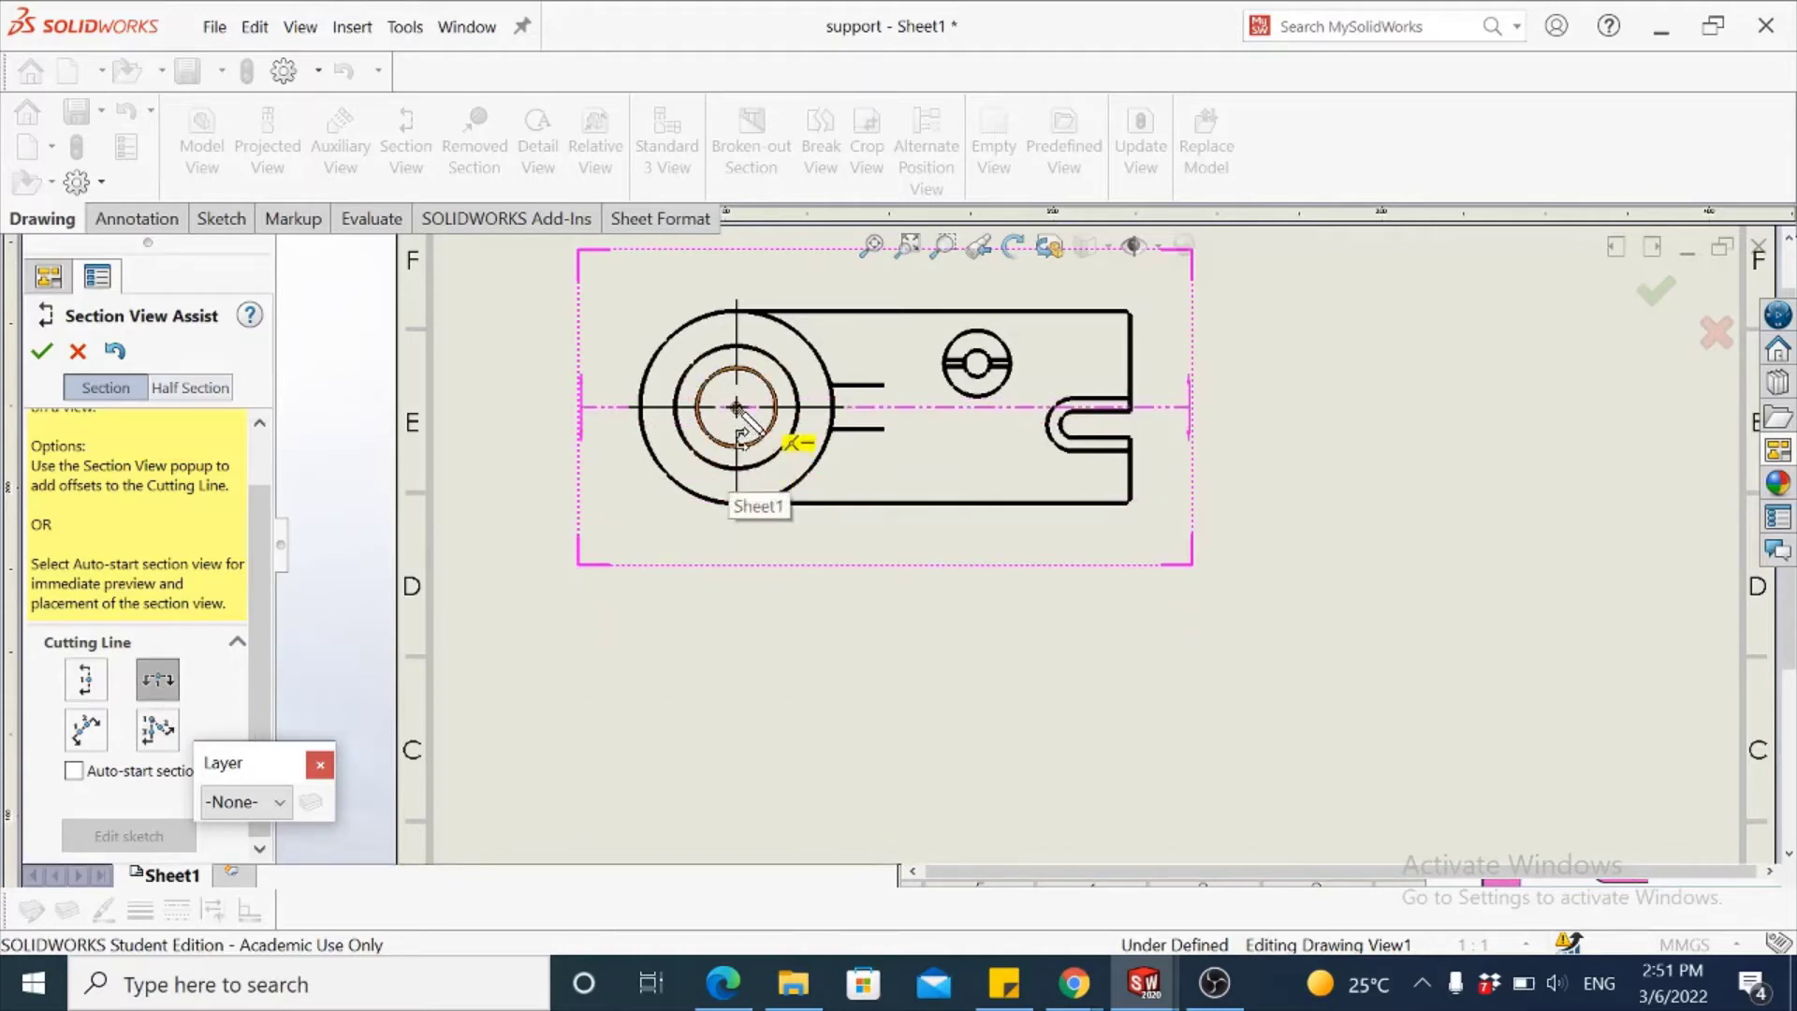
- Run the cutting line through the large circle's centre, offset to the small circle's centre
click(739, 410)
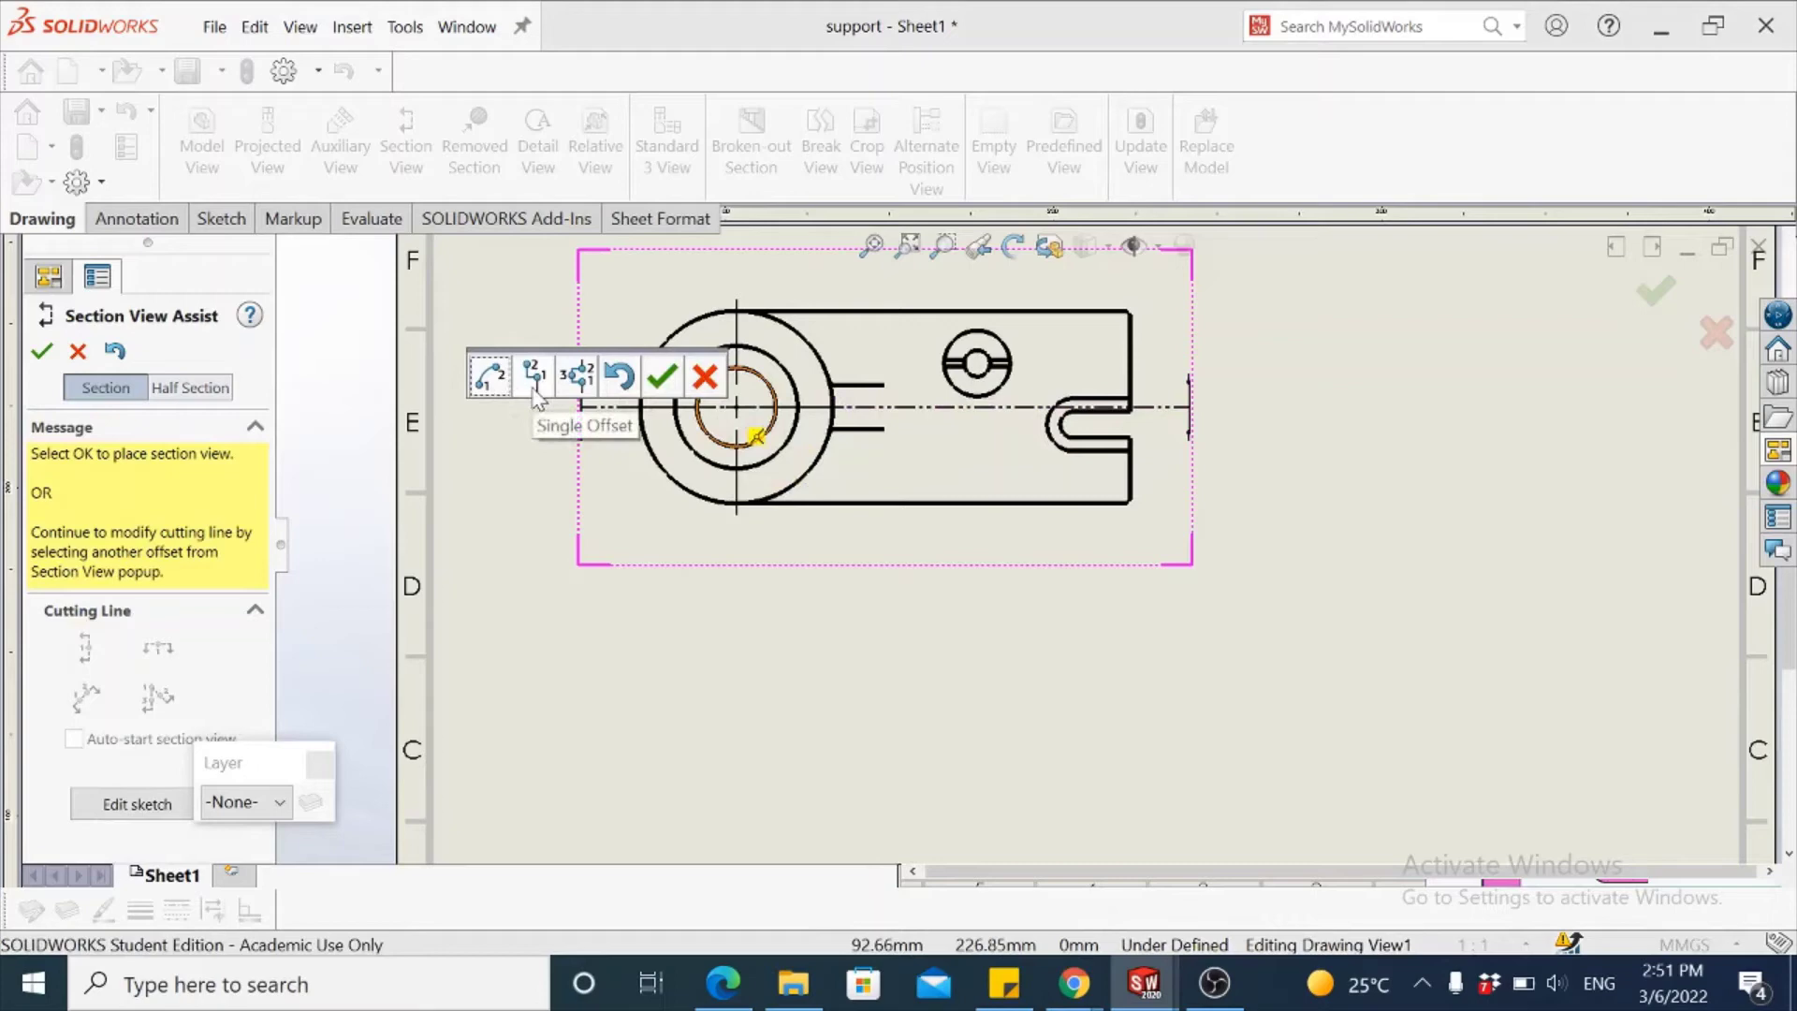
click(535, 392)
scroll(913, 413, down, 3)
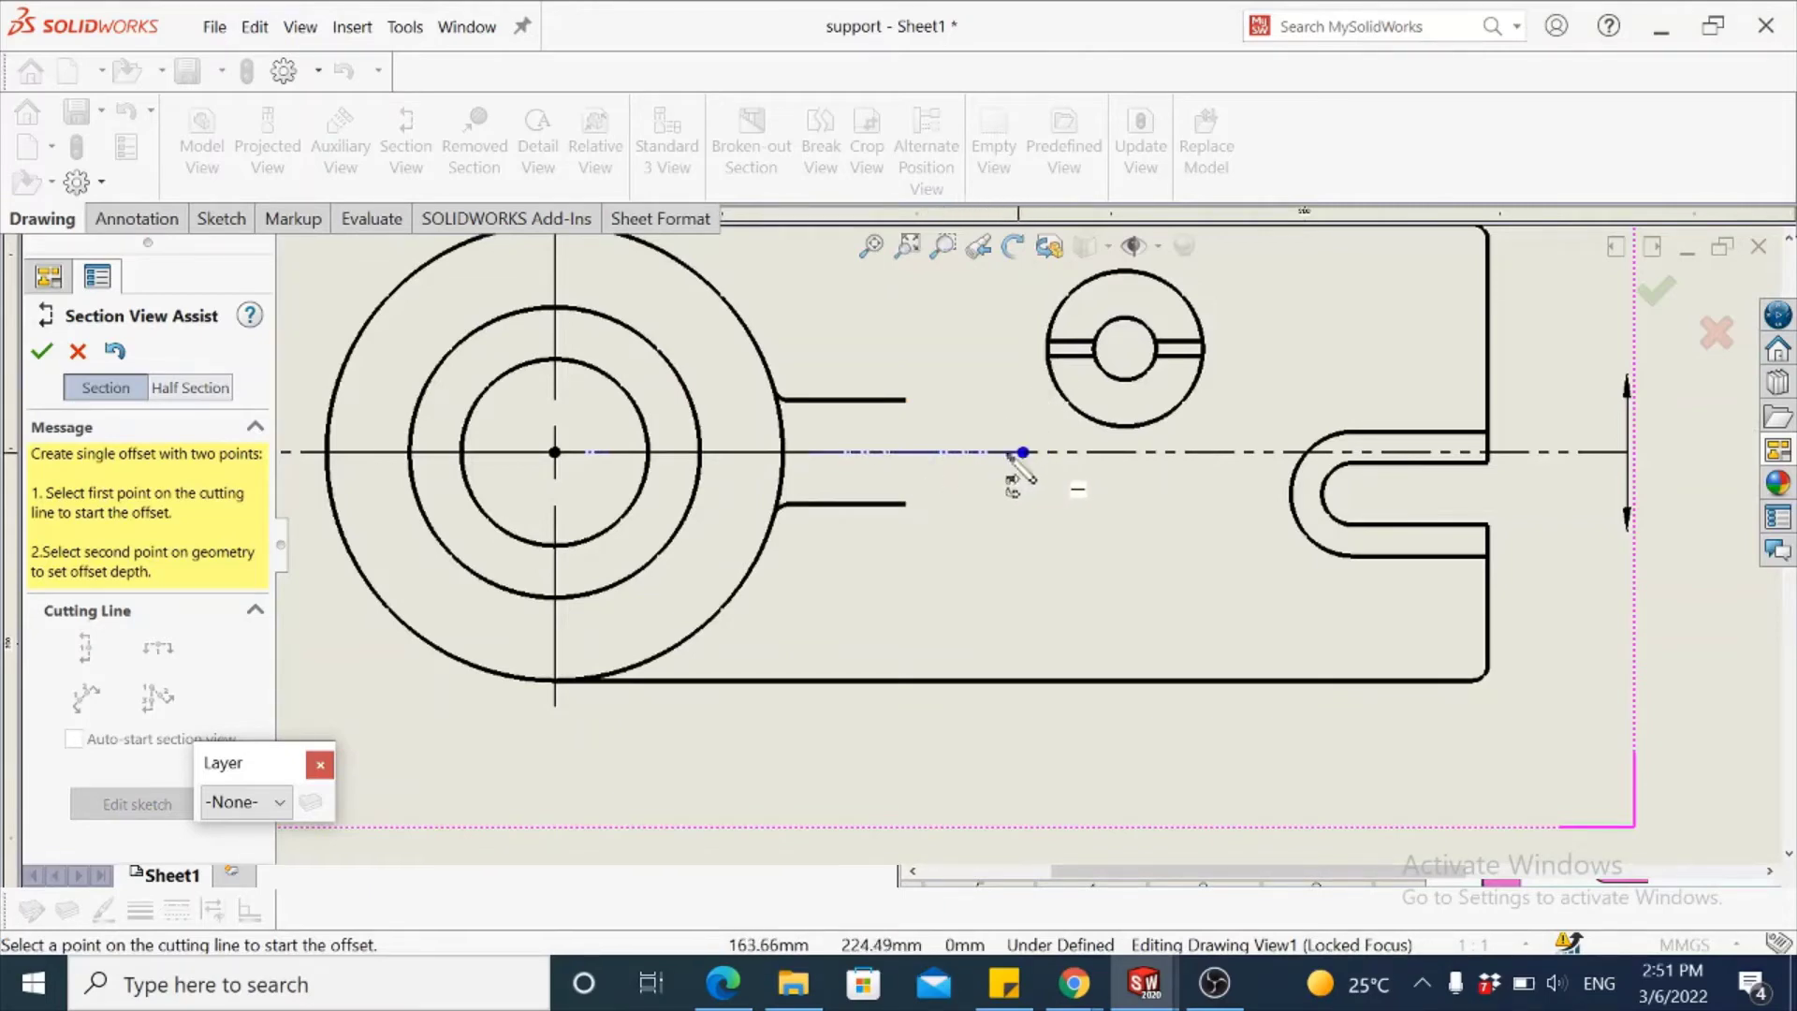
click(982, 452)
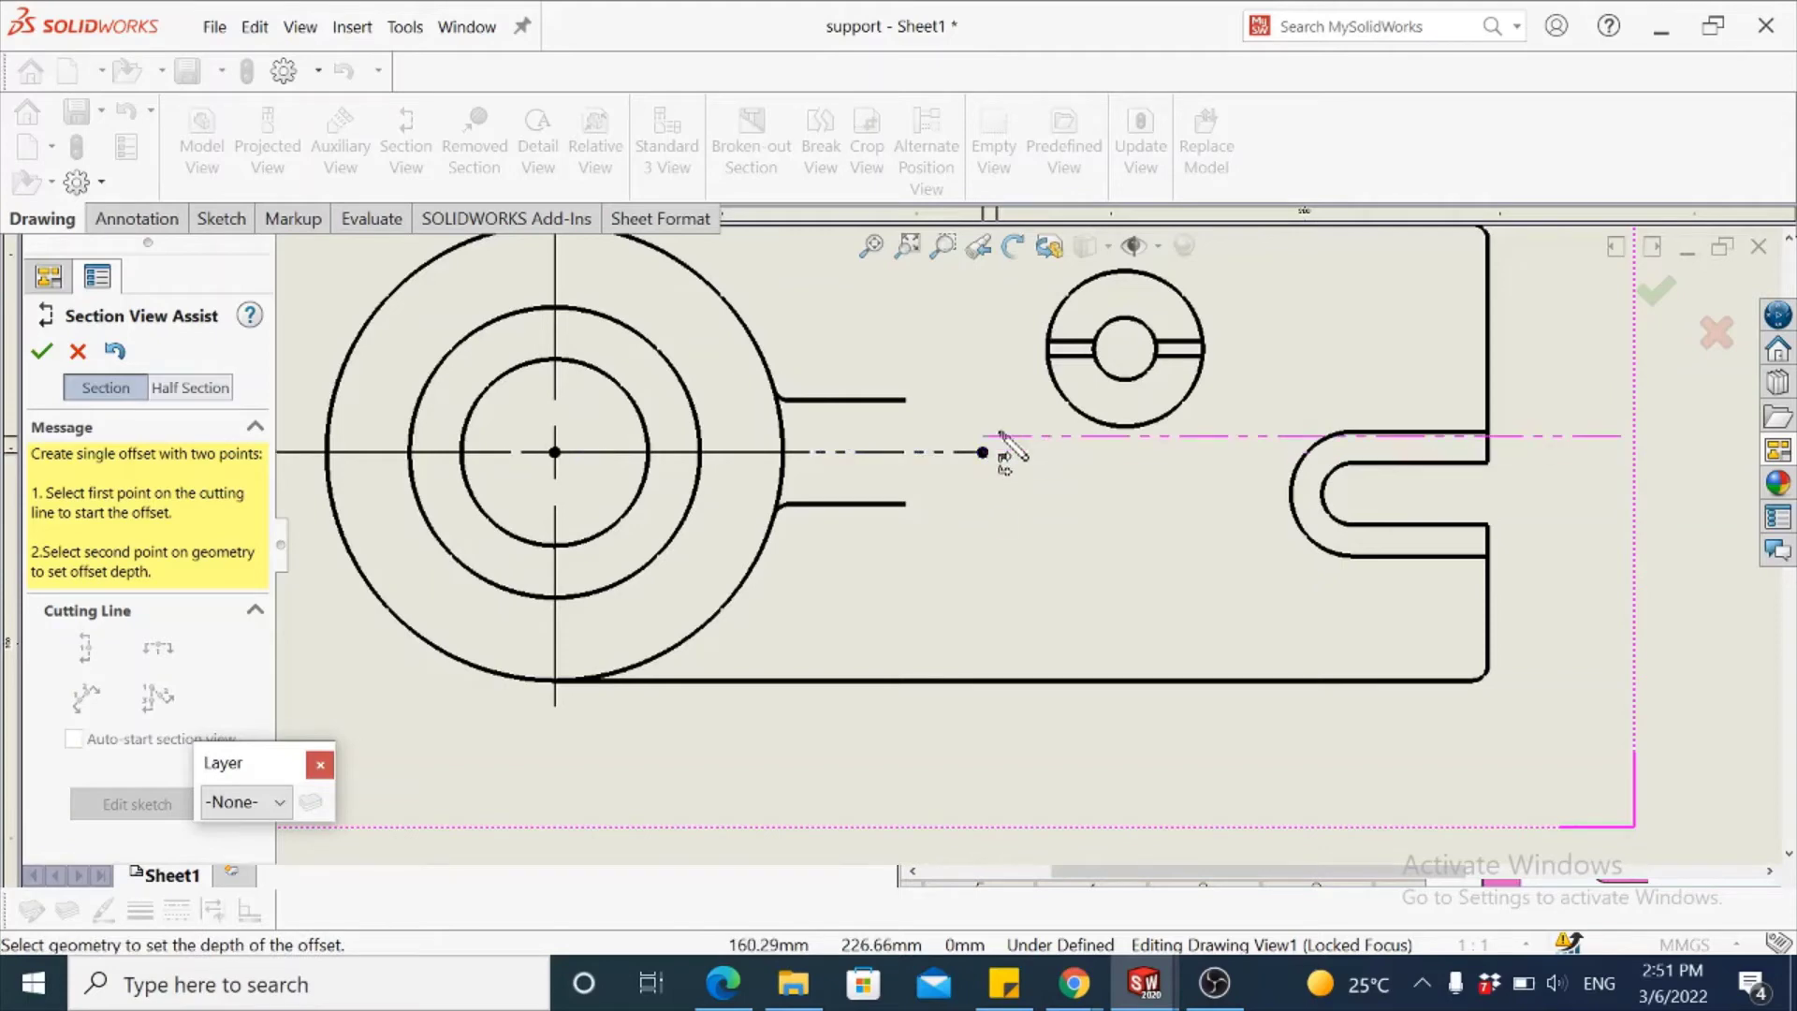
click(1127, 352)
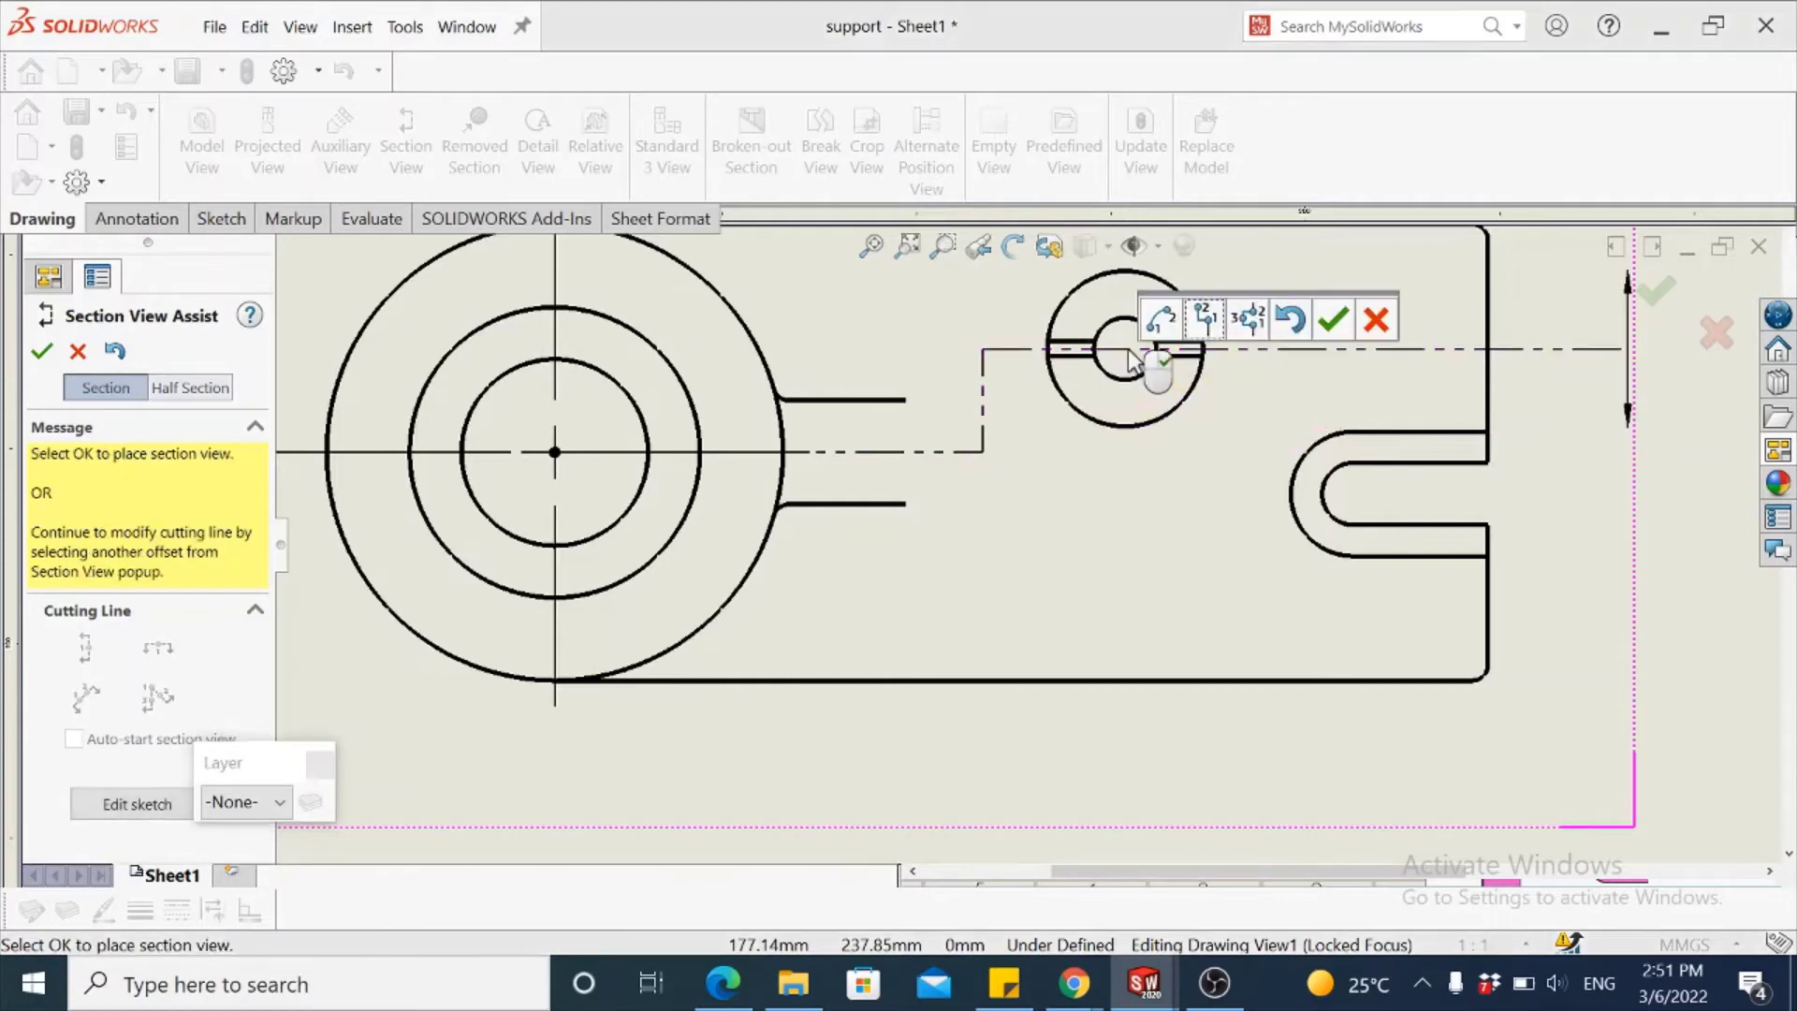
- Add a second offset down to the slot arc and accept cutting line A-A
click(1206, 319)
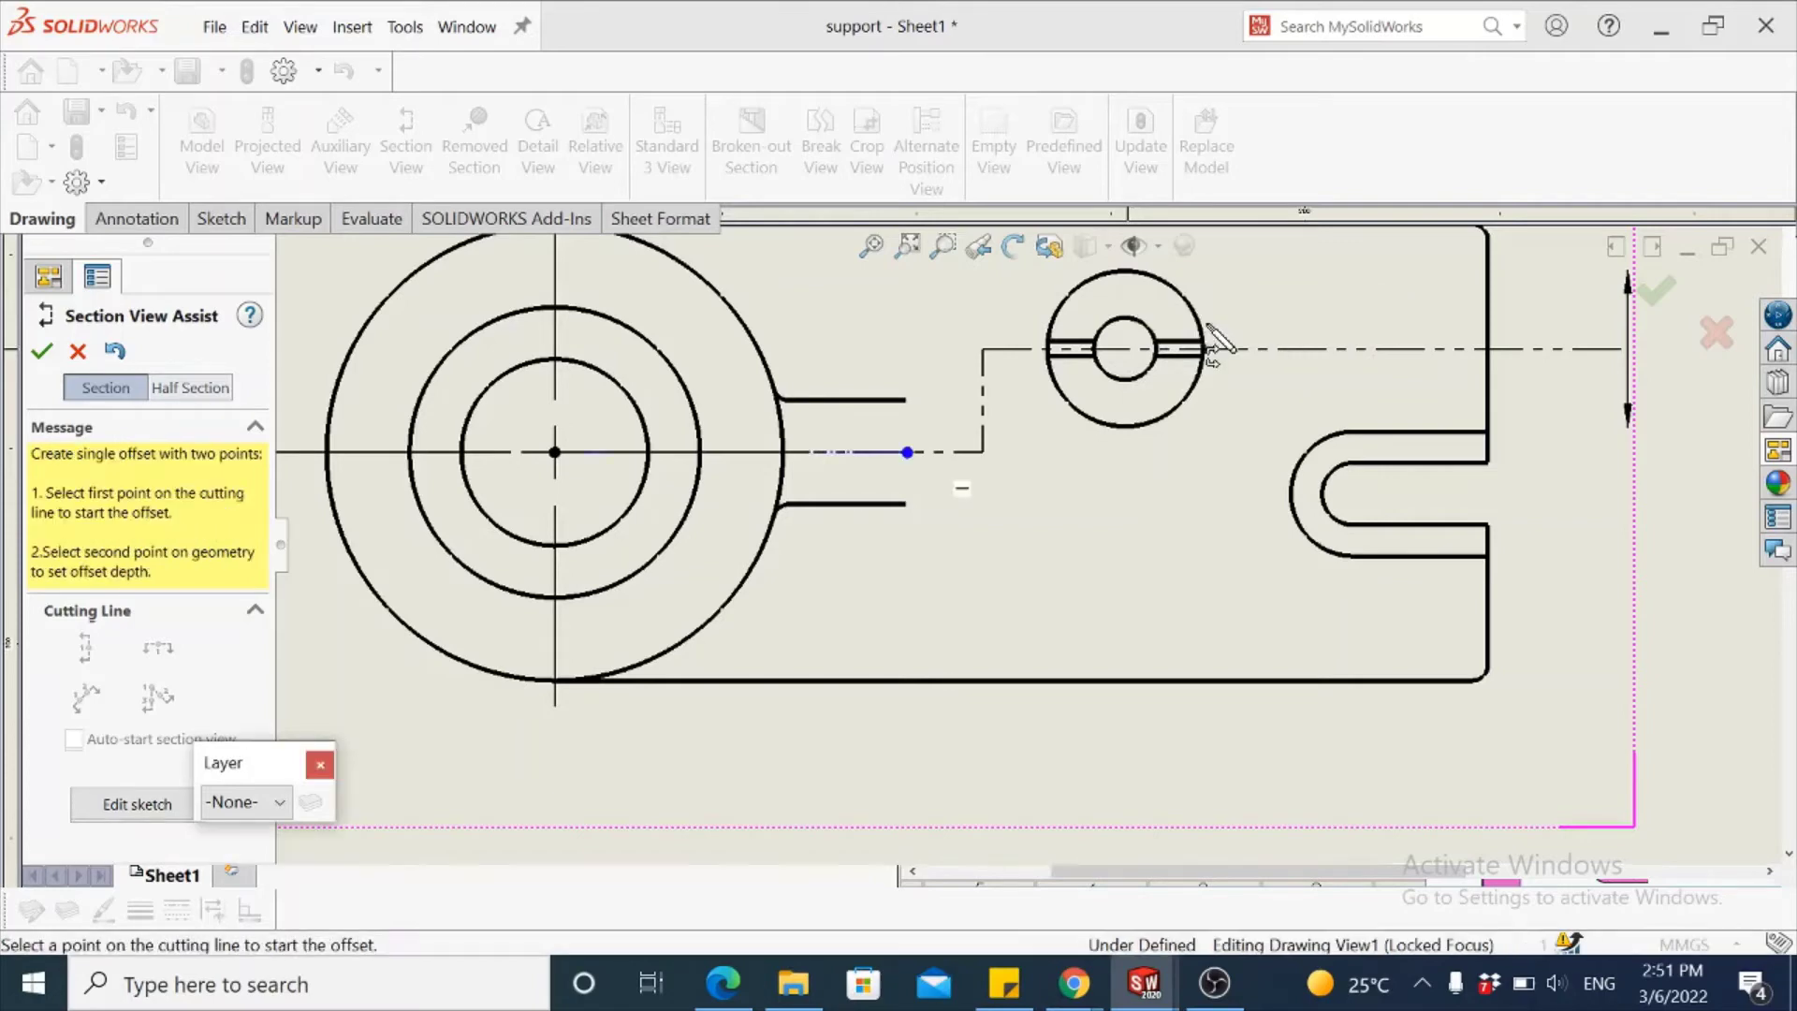
scroll(1217, 389, down, 3)
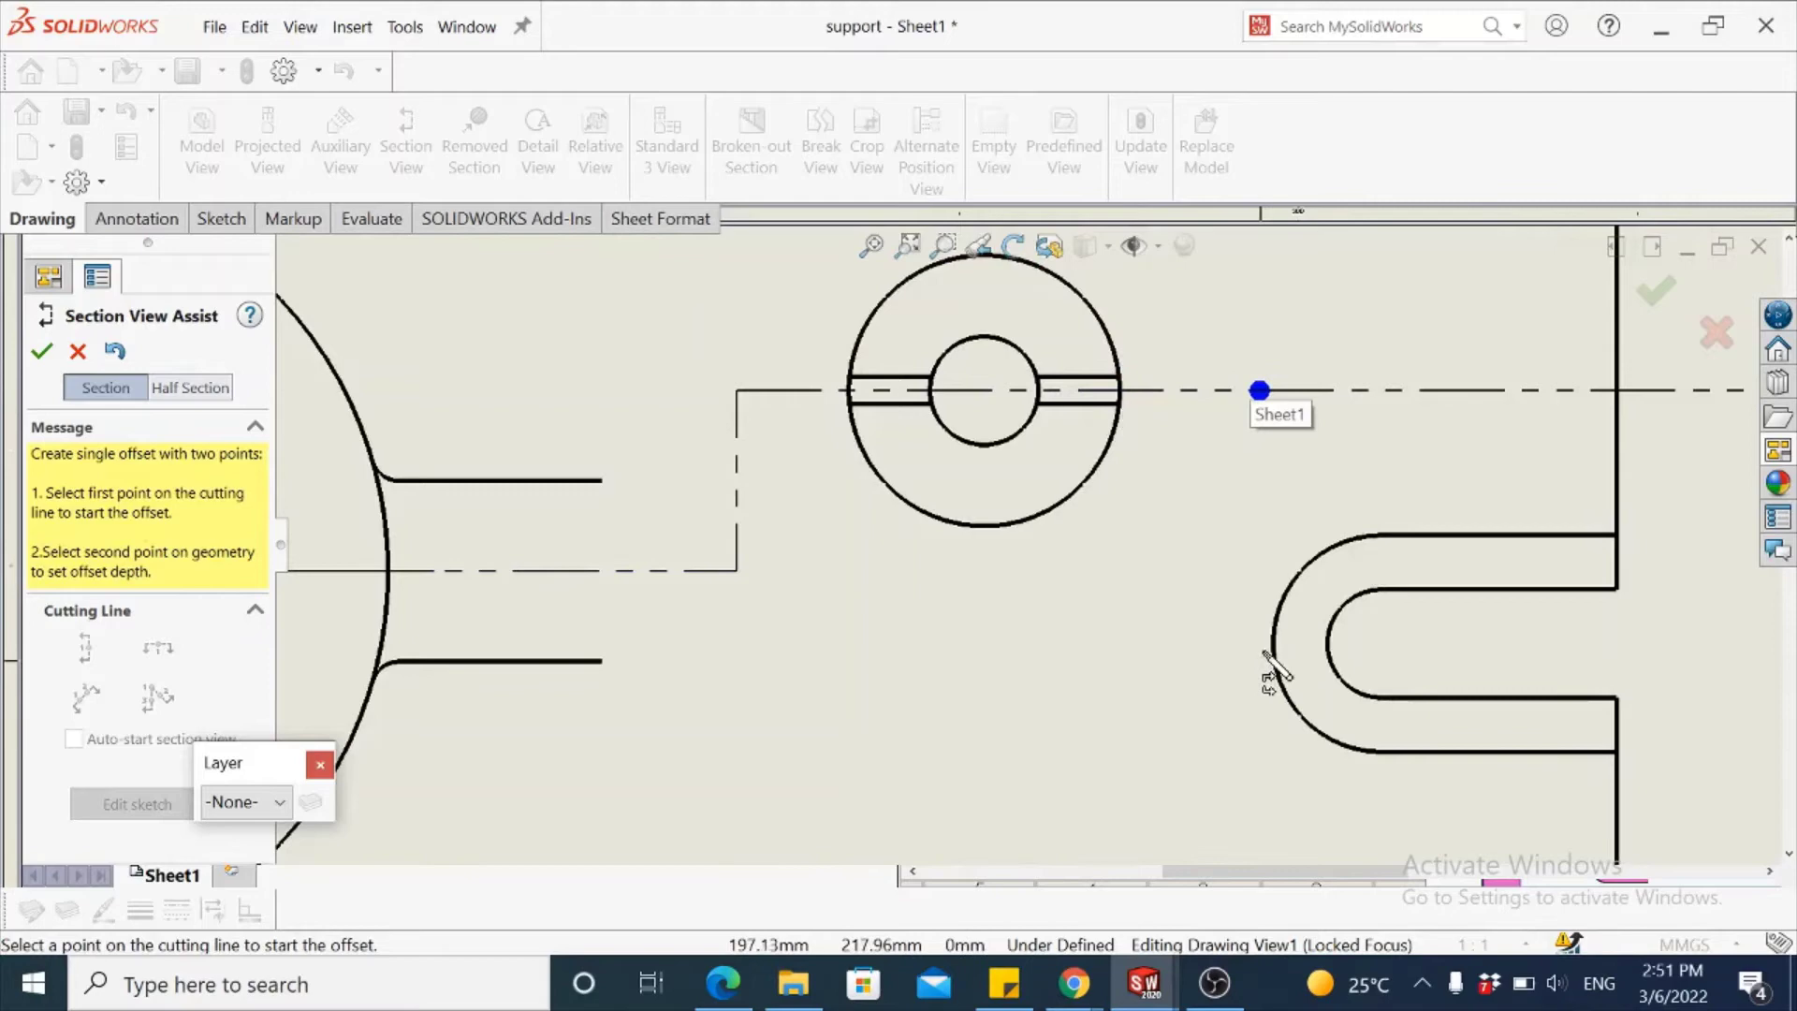
click(1176, 391)
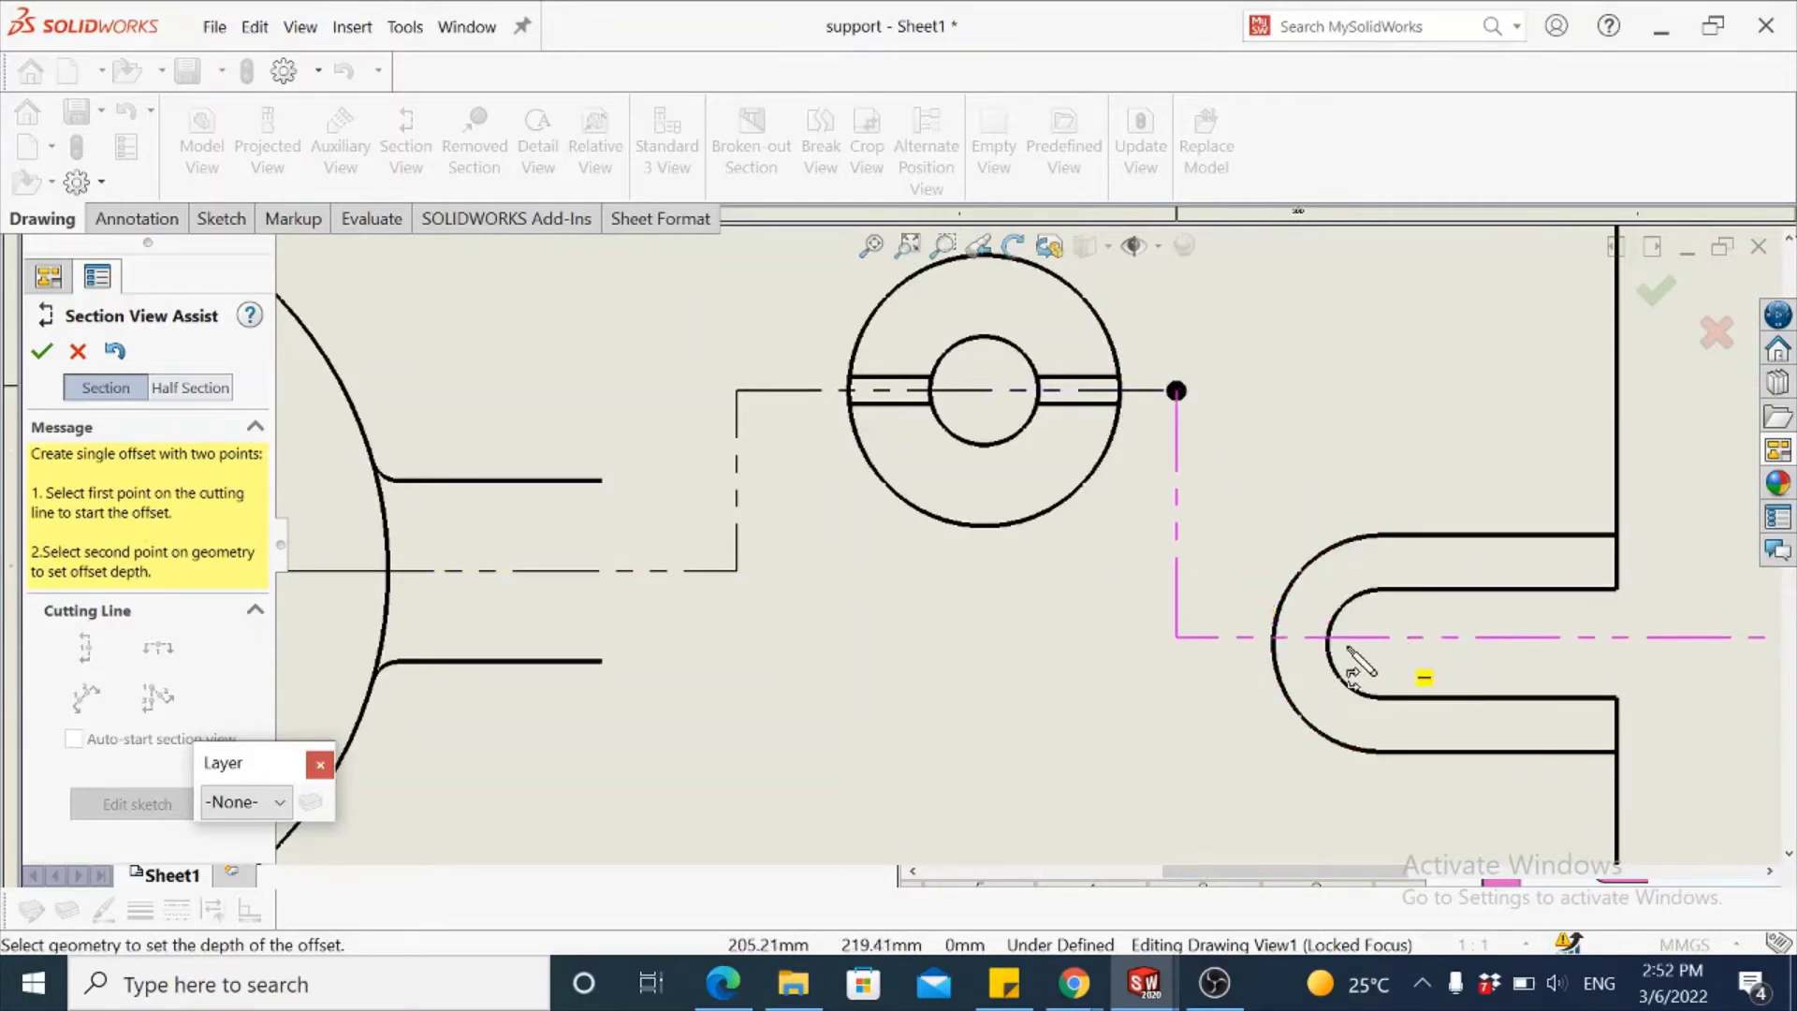
scroll(1395, 670, up, 2)
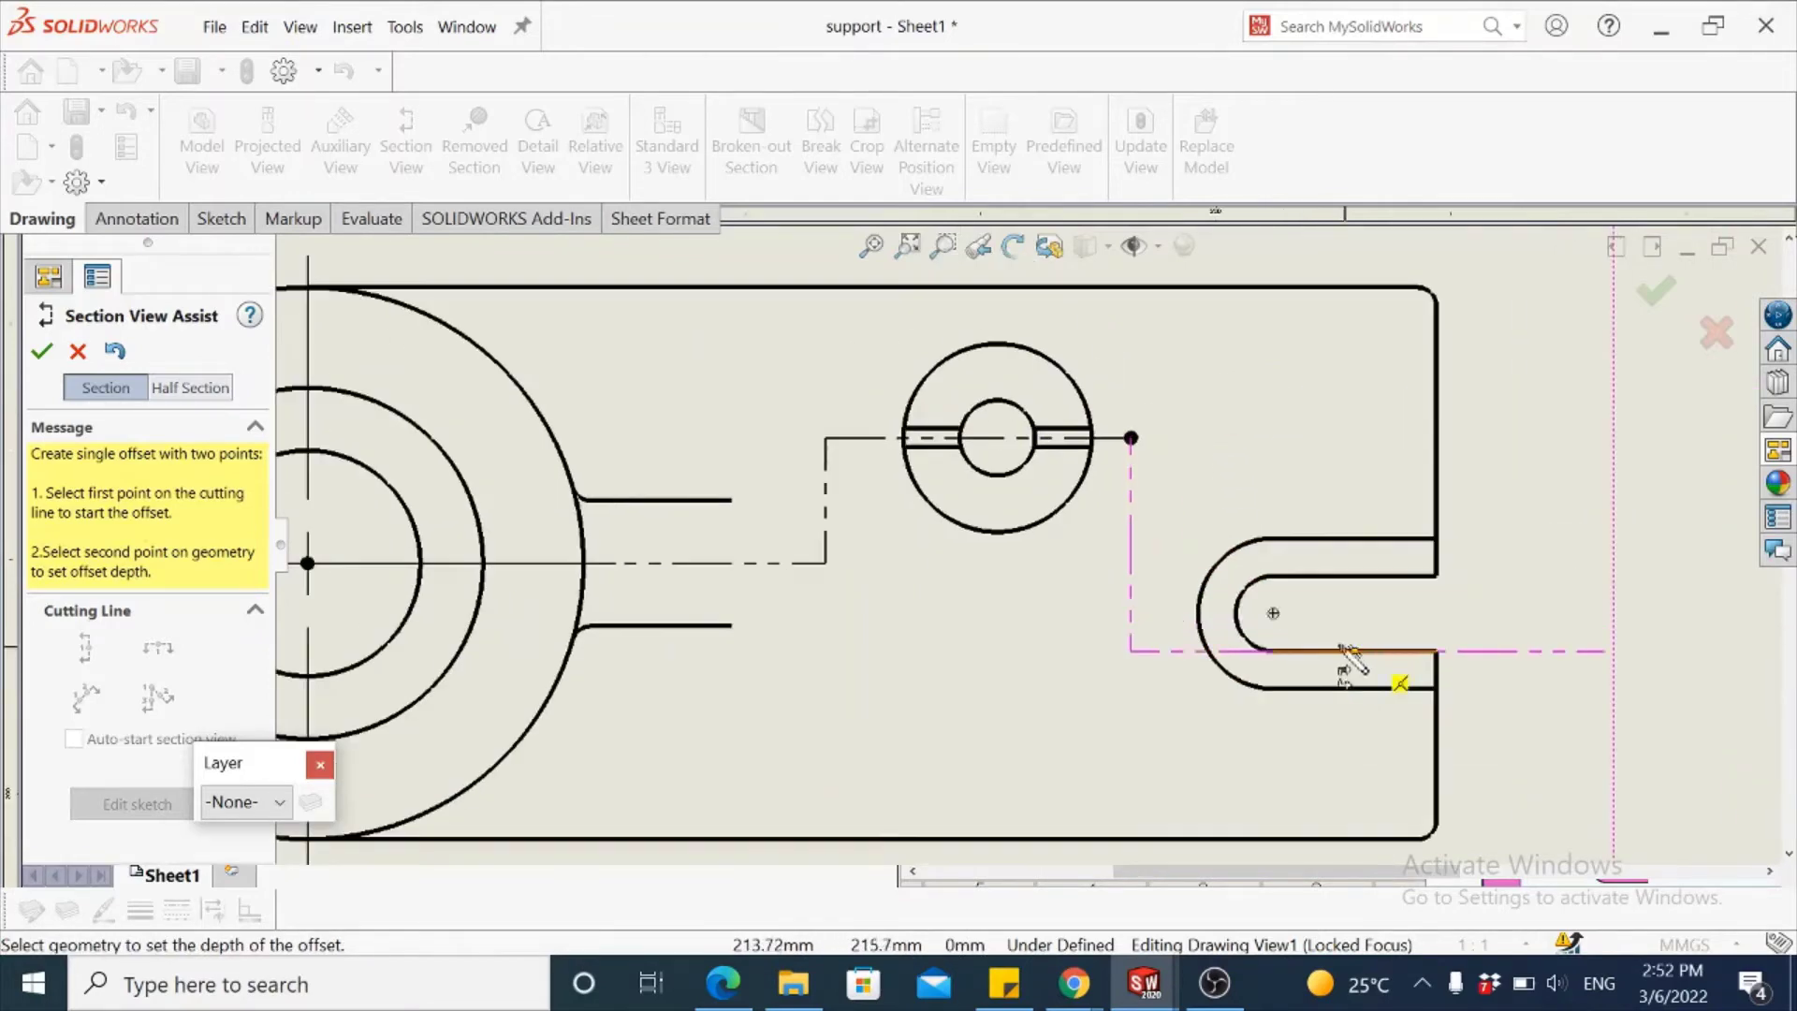
click(1273, 614)
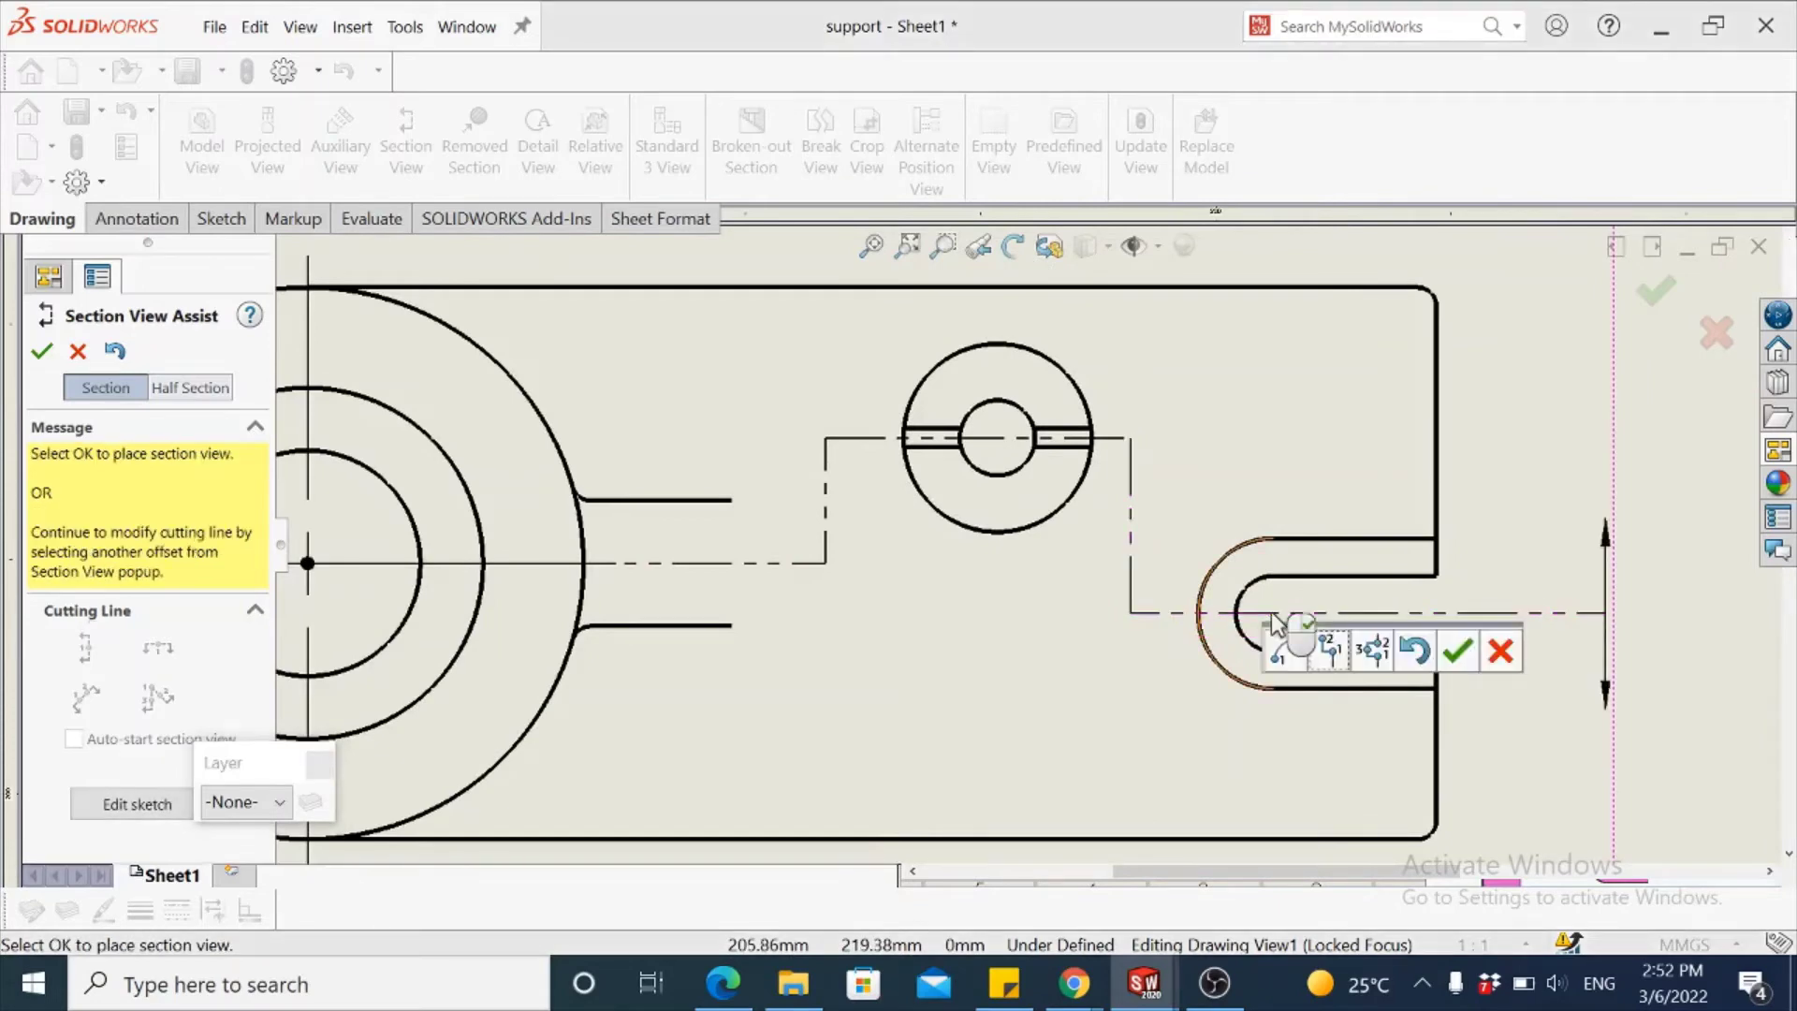
click(1459, 652)
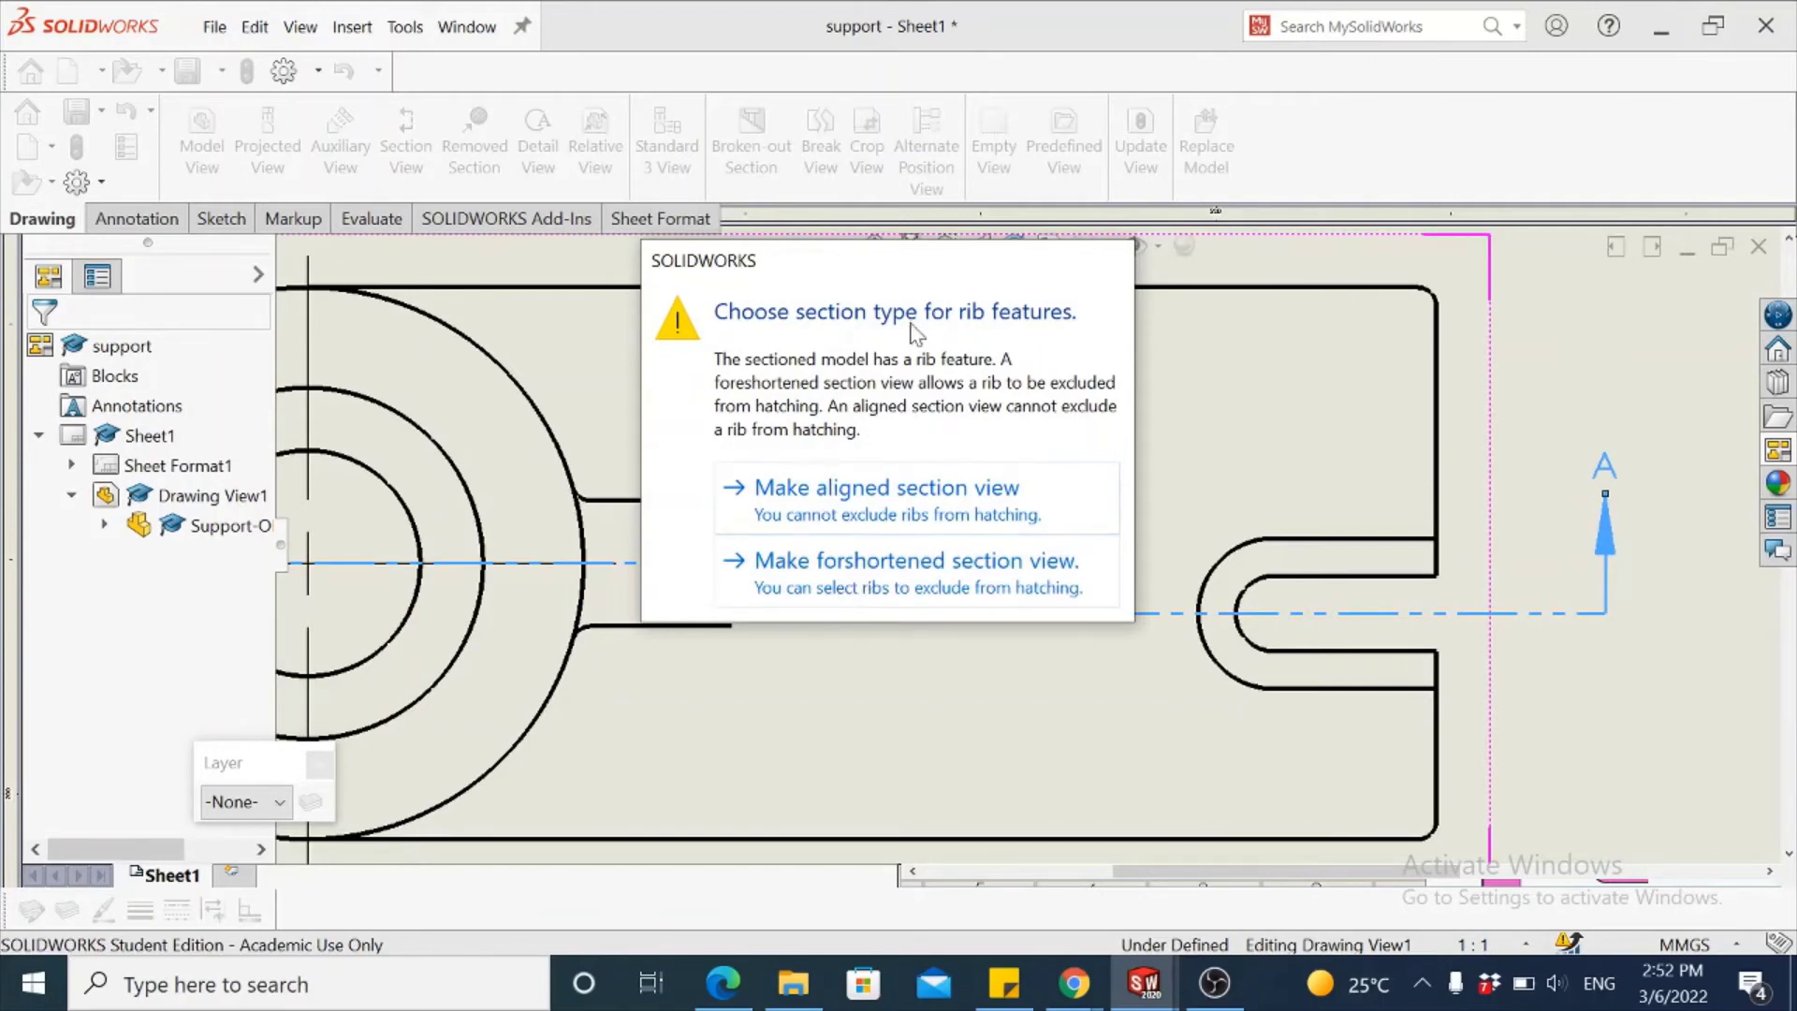
- Choose a foreshortened section view in the section-type prompt
drag(894, 257, 1282, 308)
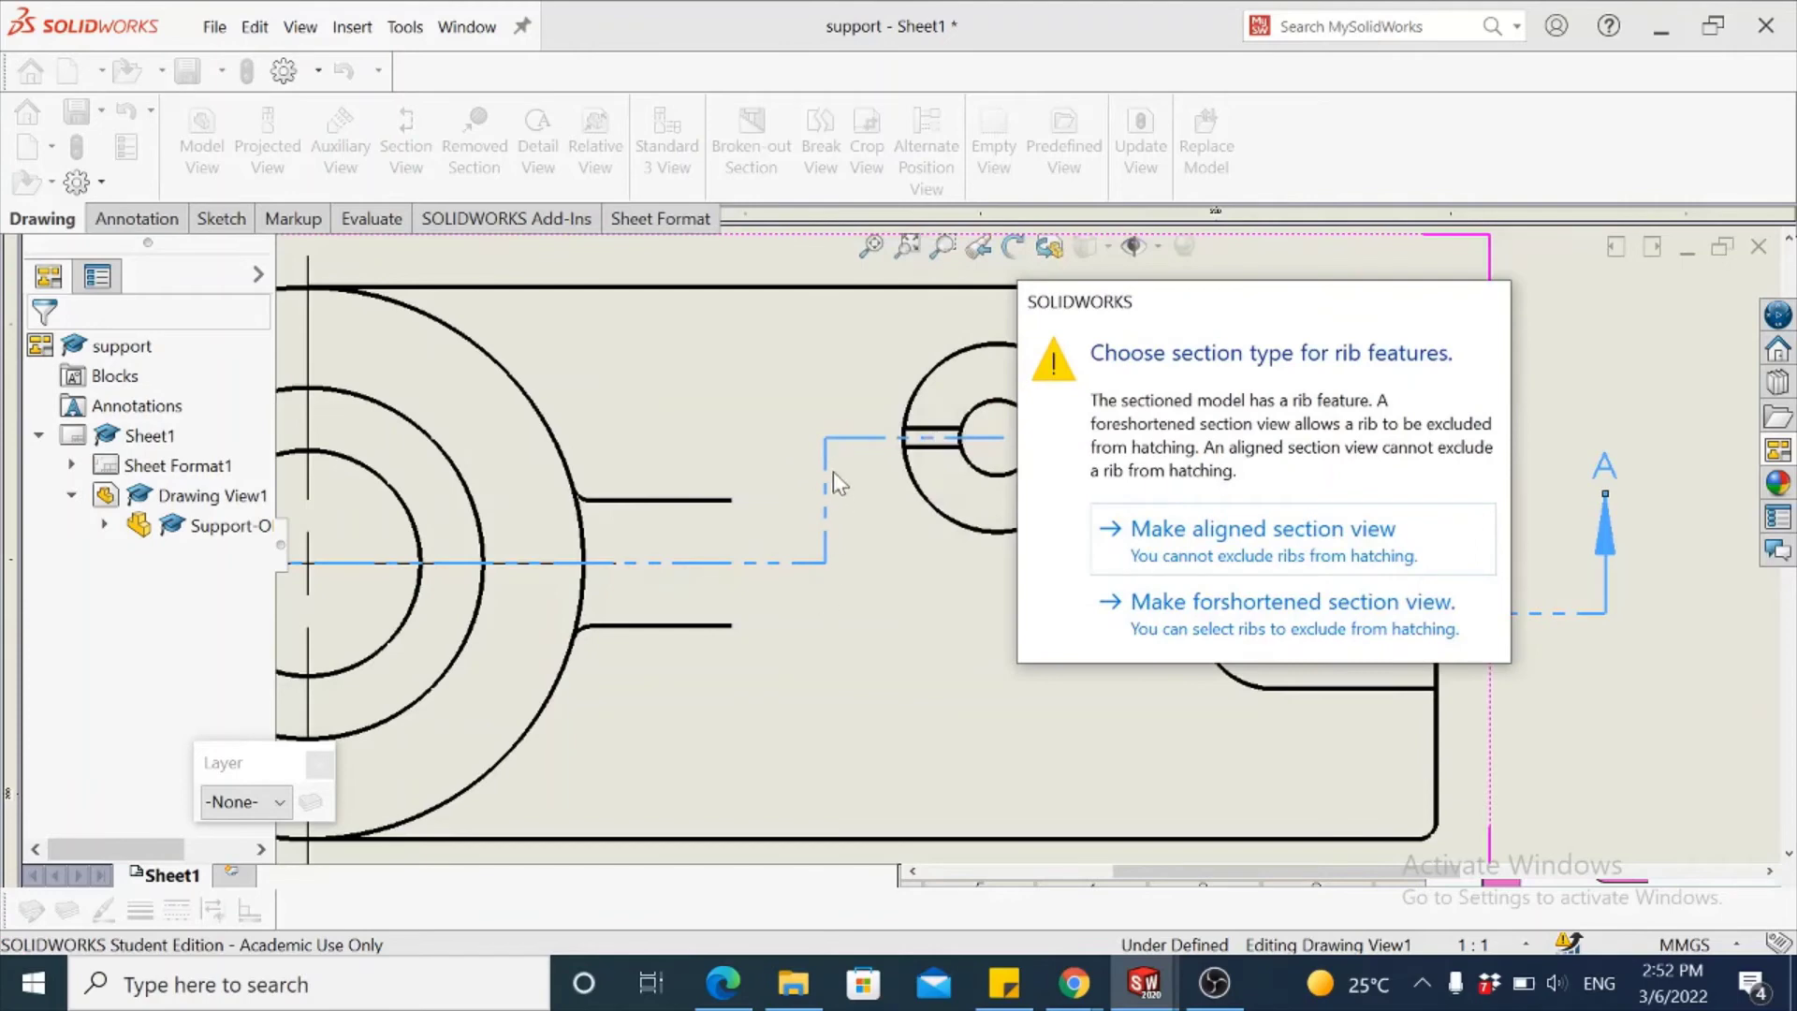
drag(1202, 319, 916, 188)
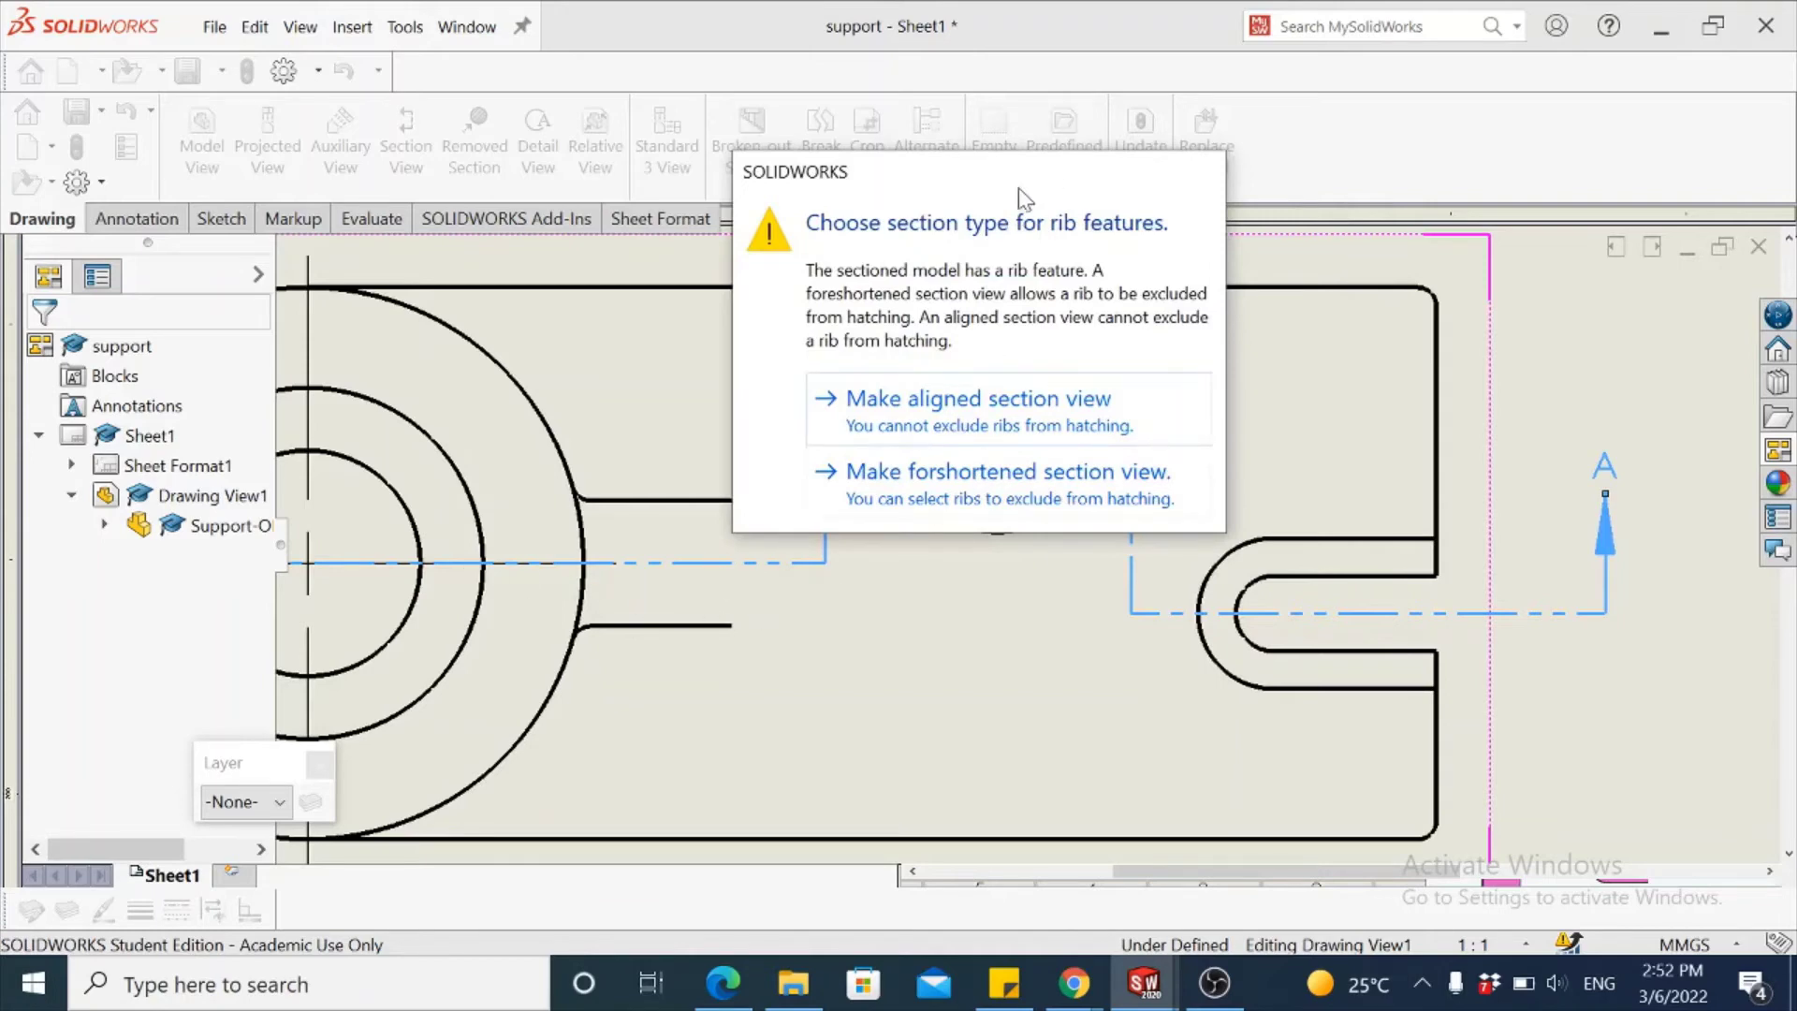
mouse_move(1026, 200)
mouse_down()
mouse_move(1463, 297)
mouse_move(1546, 199)
mouse_up()
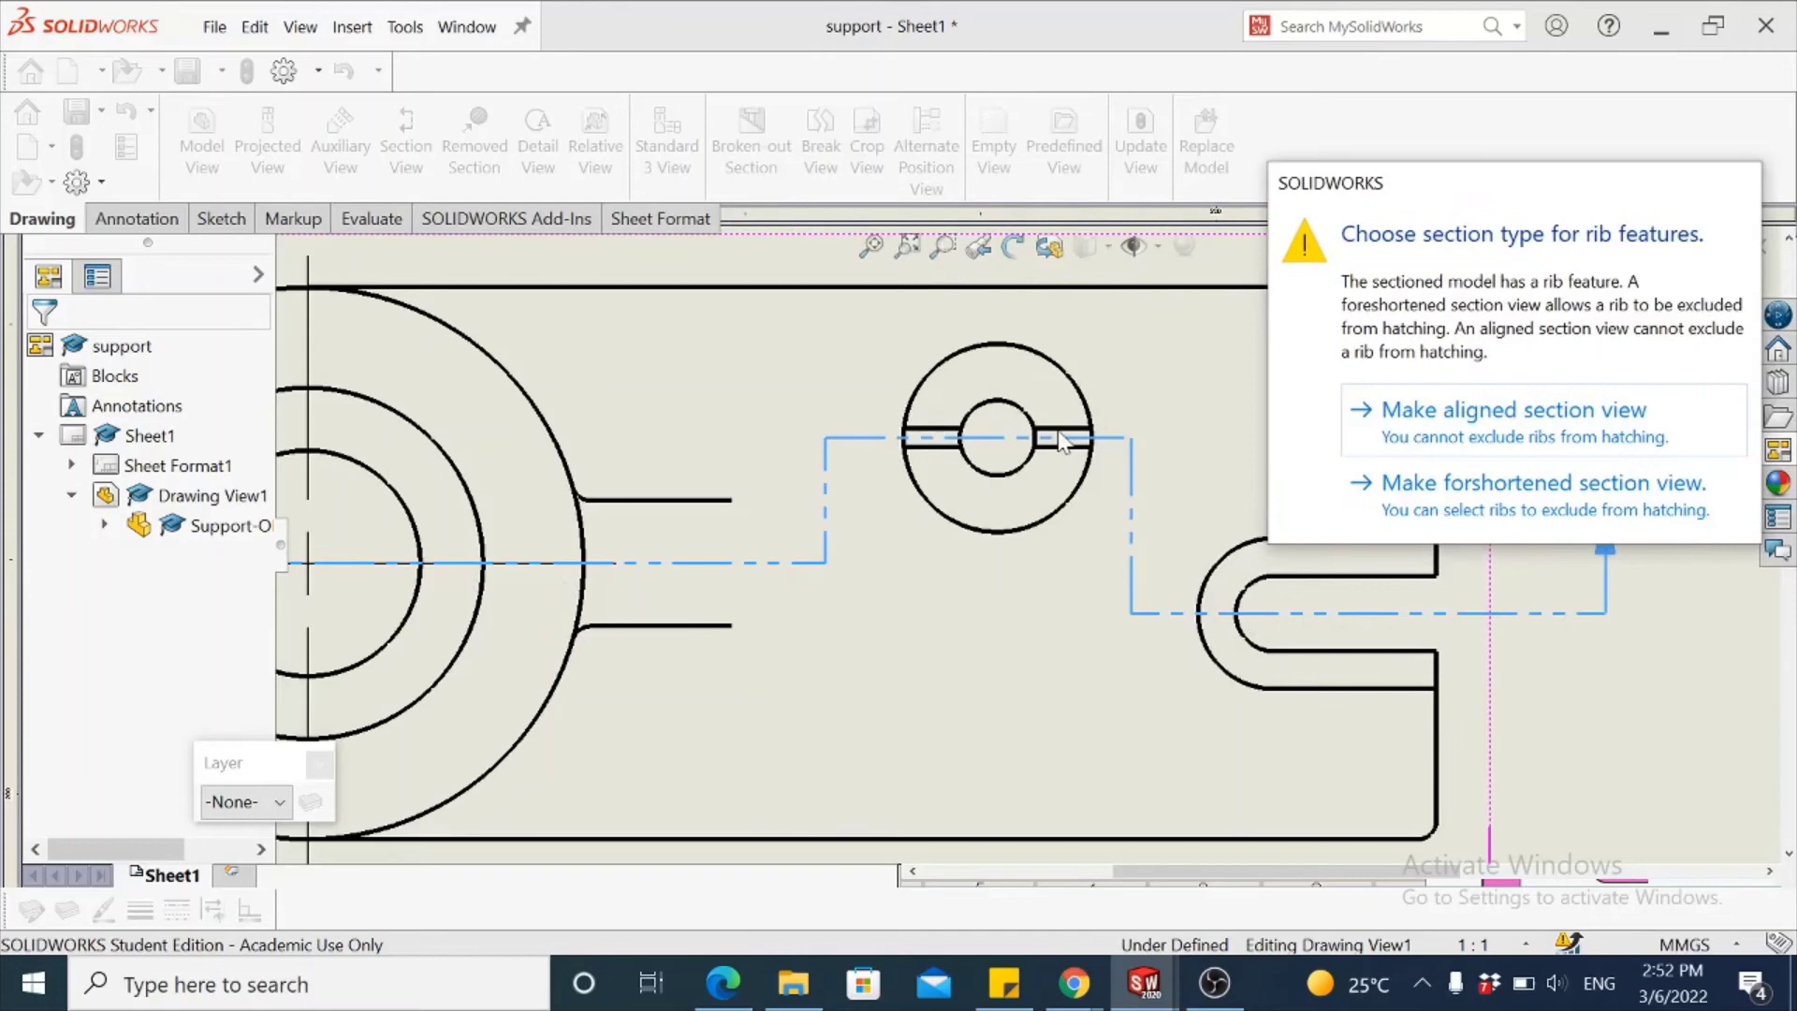
click(1489, 493)
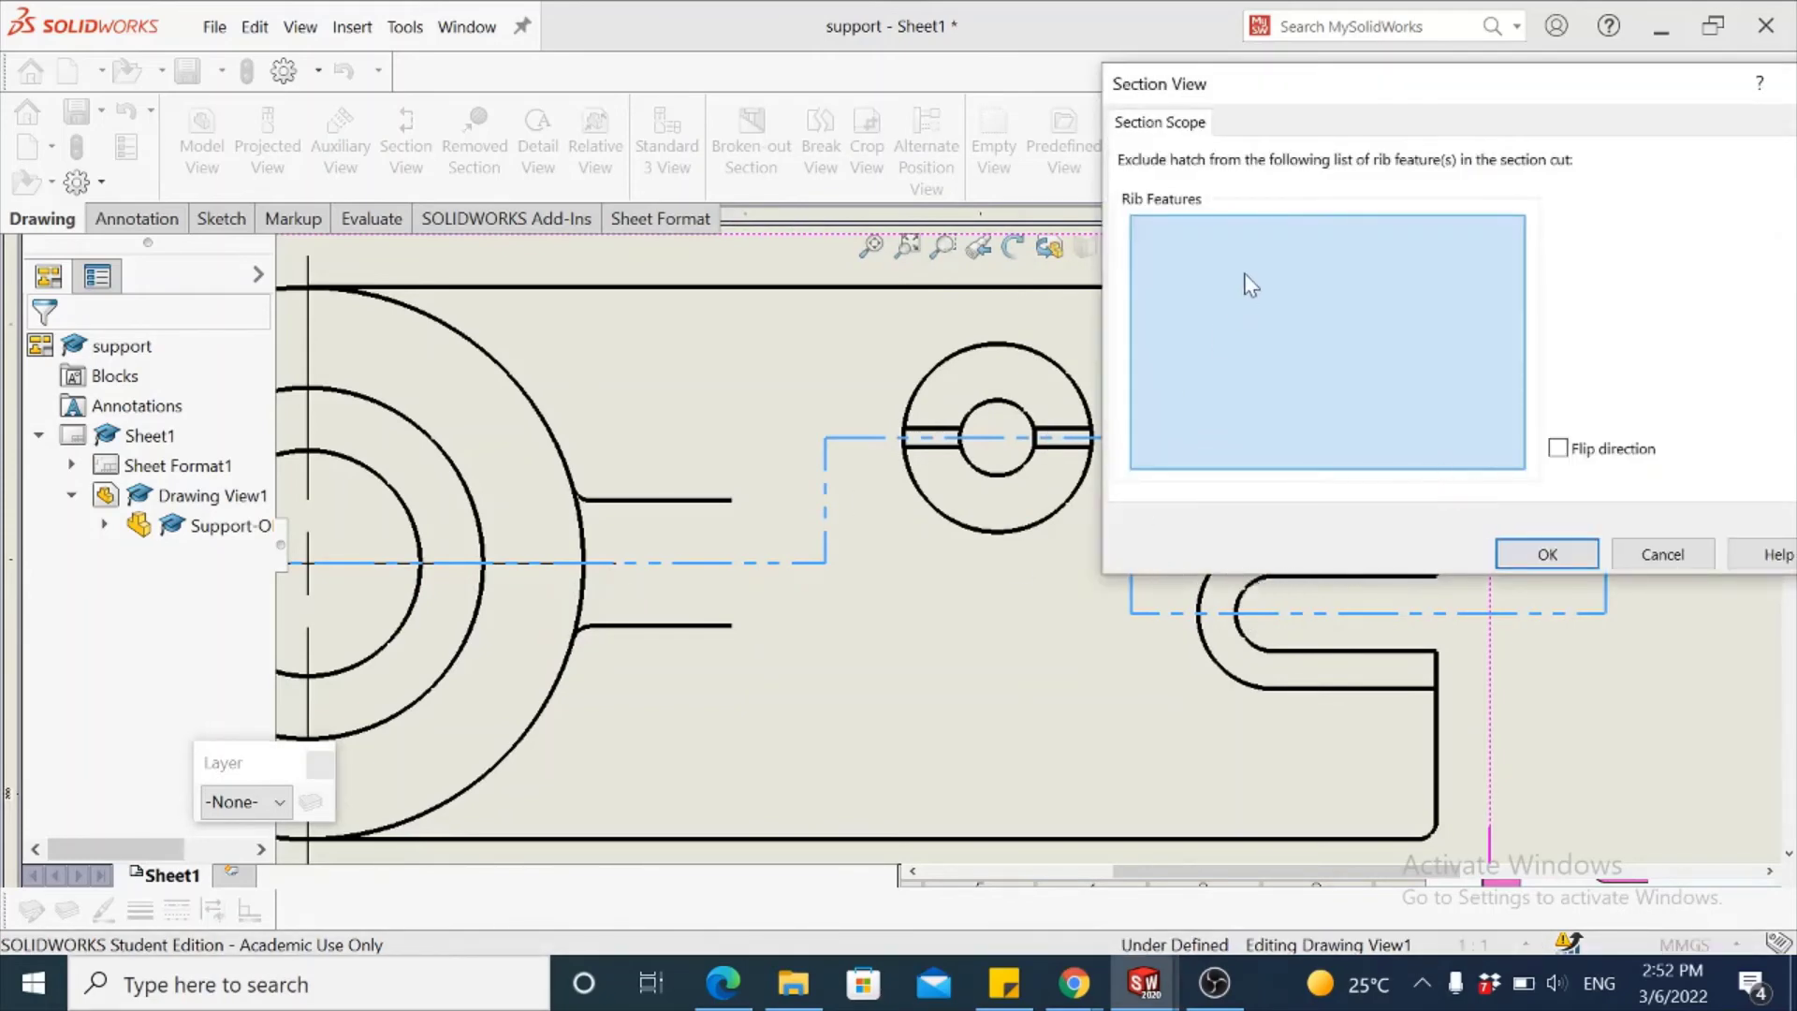
- Exclude the rib (Rib1) from hatching and confirm the section preview
scroll(749, 558, down, 3)
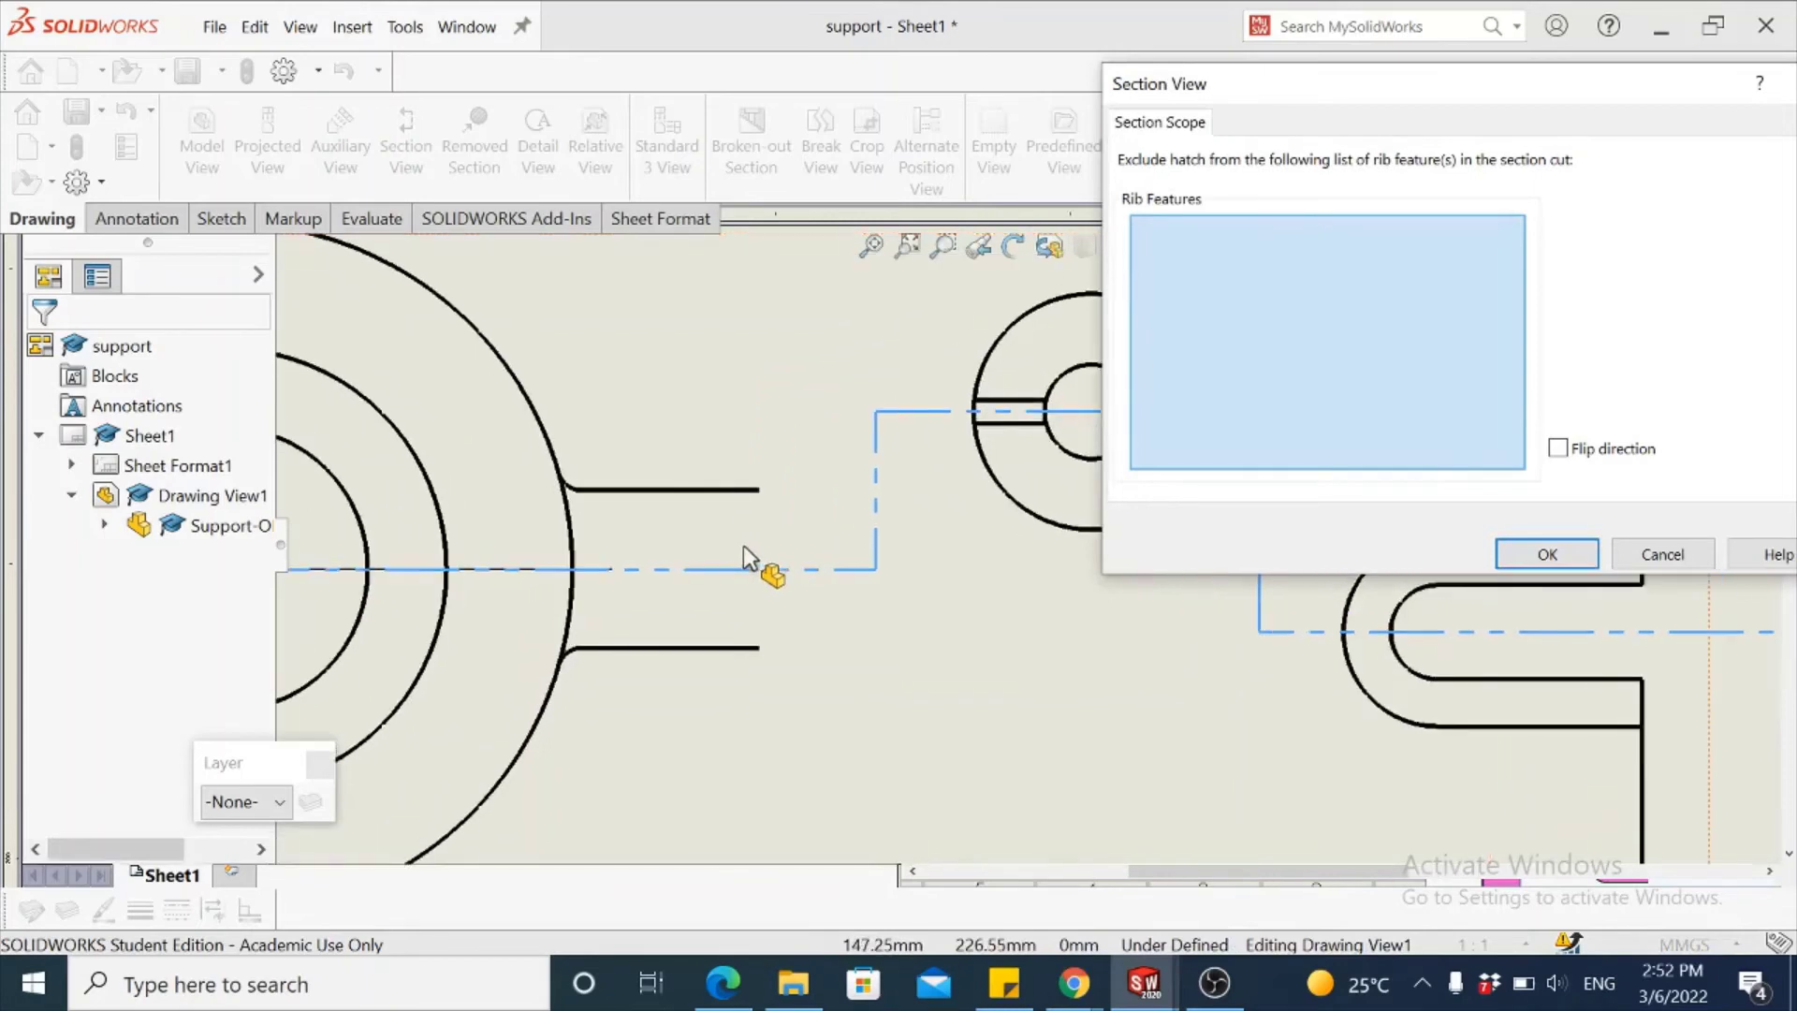
scroll(749, 559, up, 3)
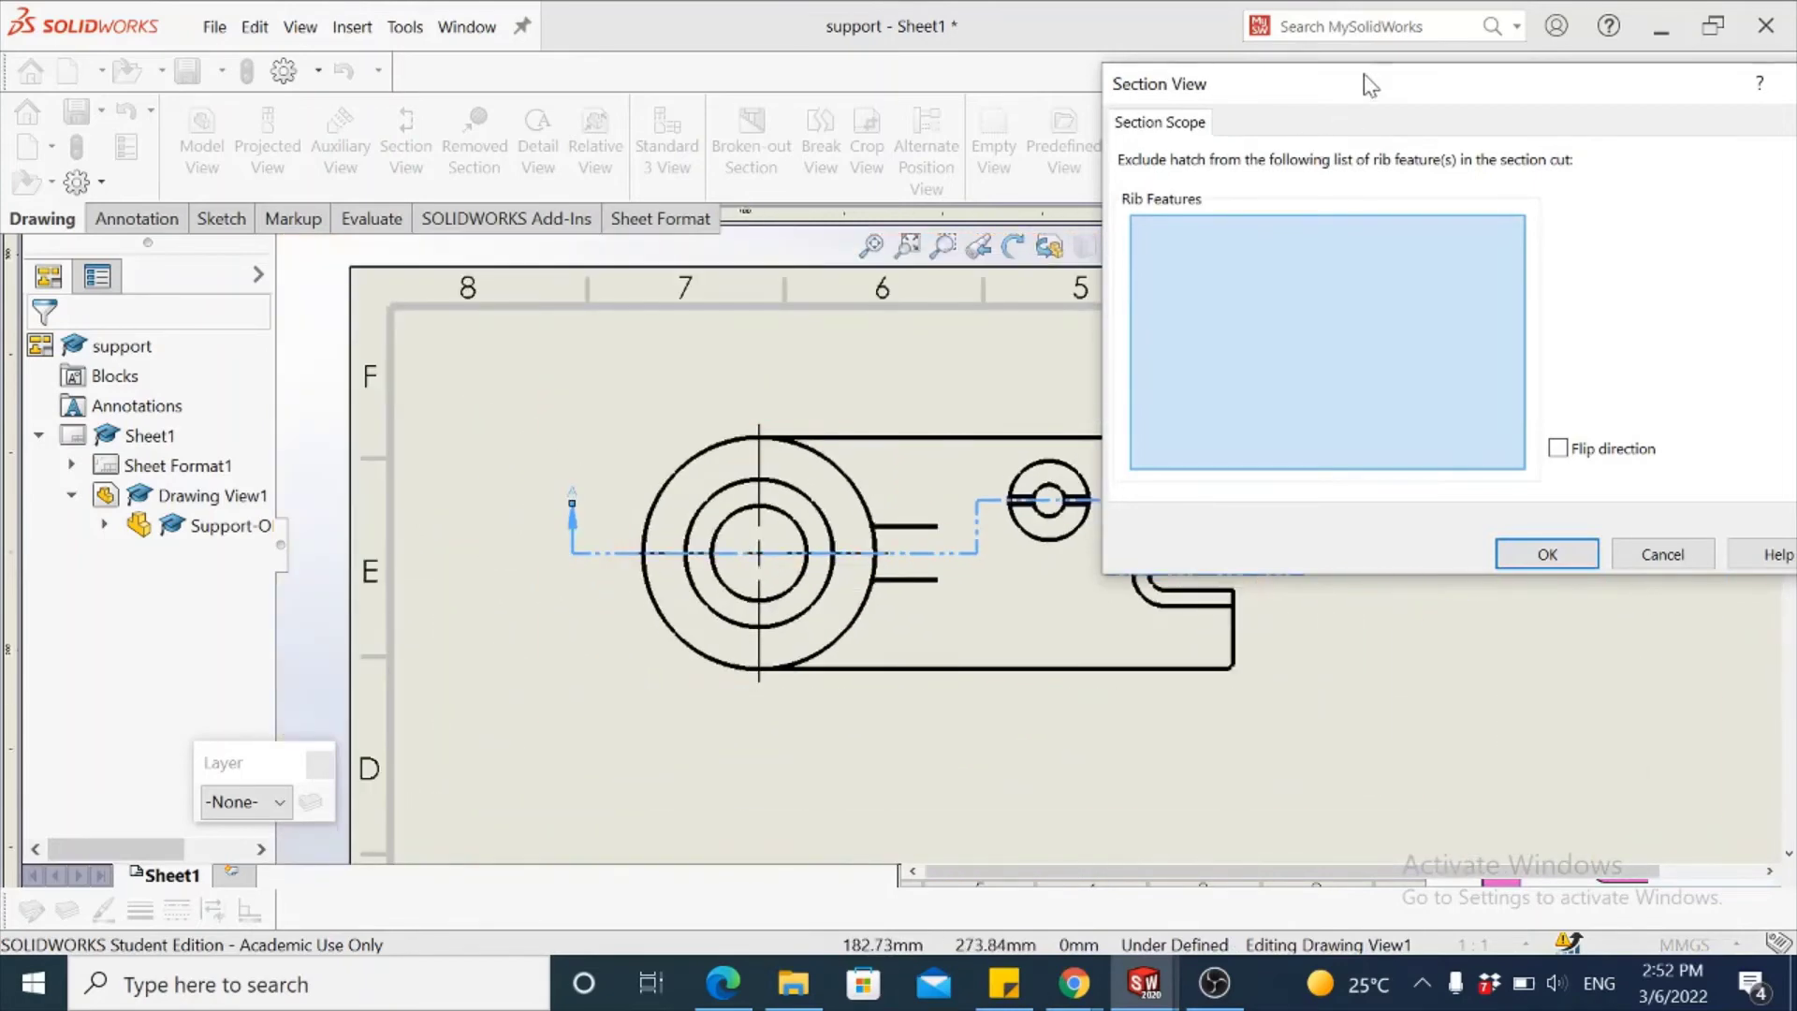
drag(1370, 84, 1380, 22)
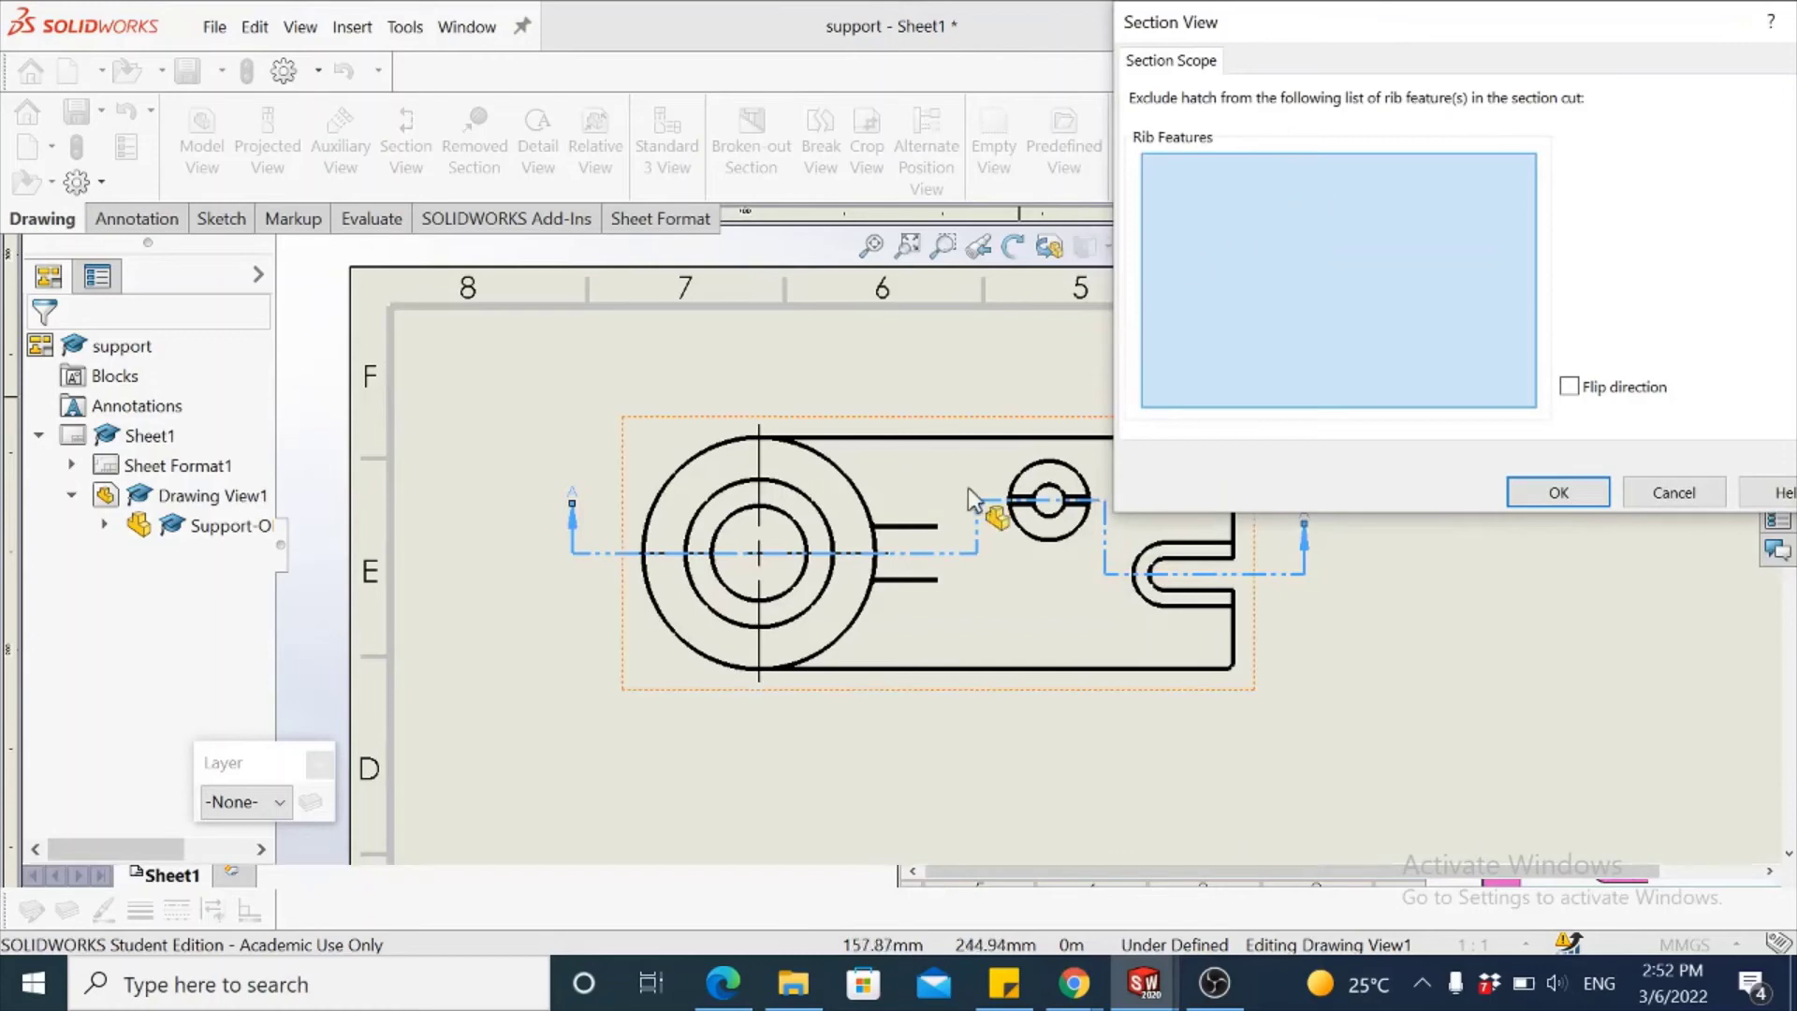
click(897, 546)
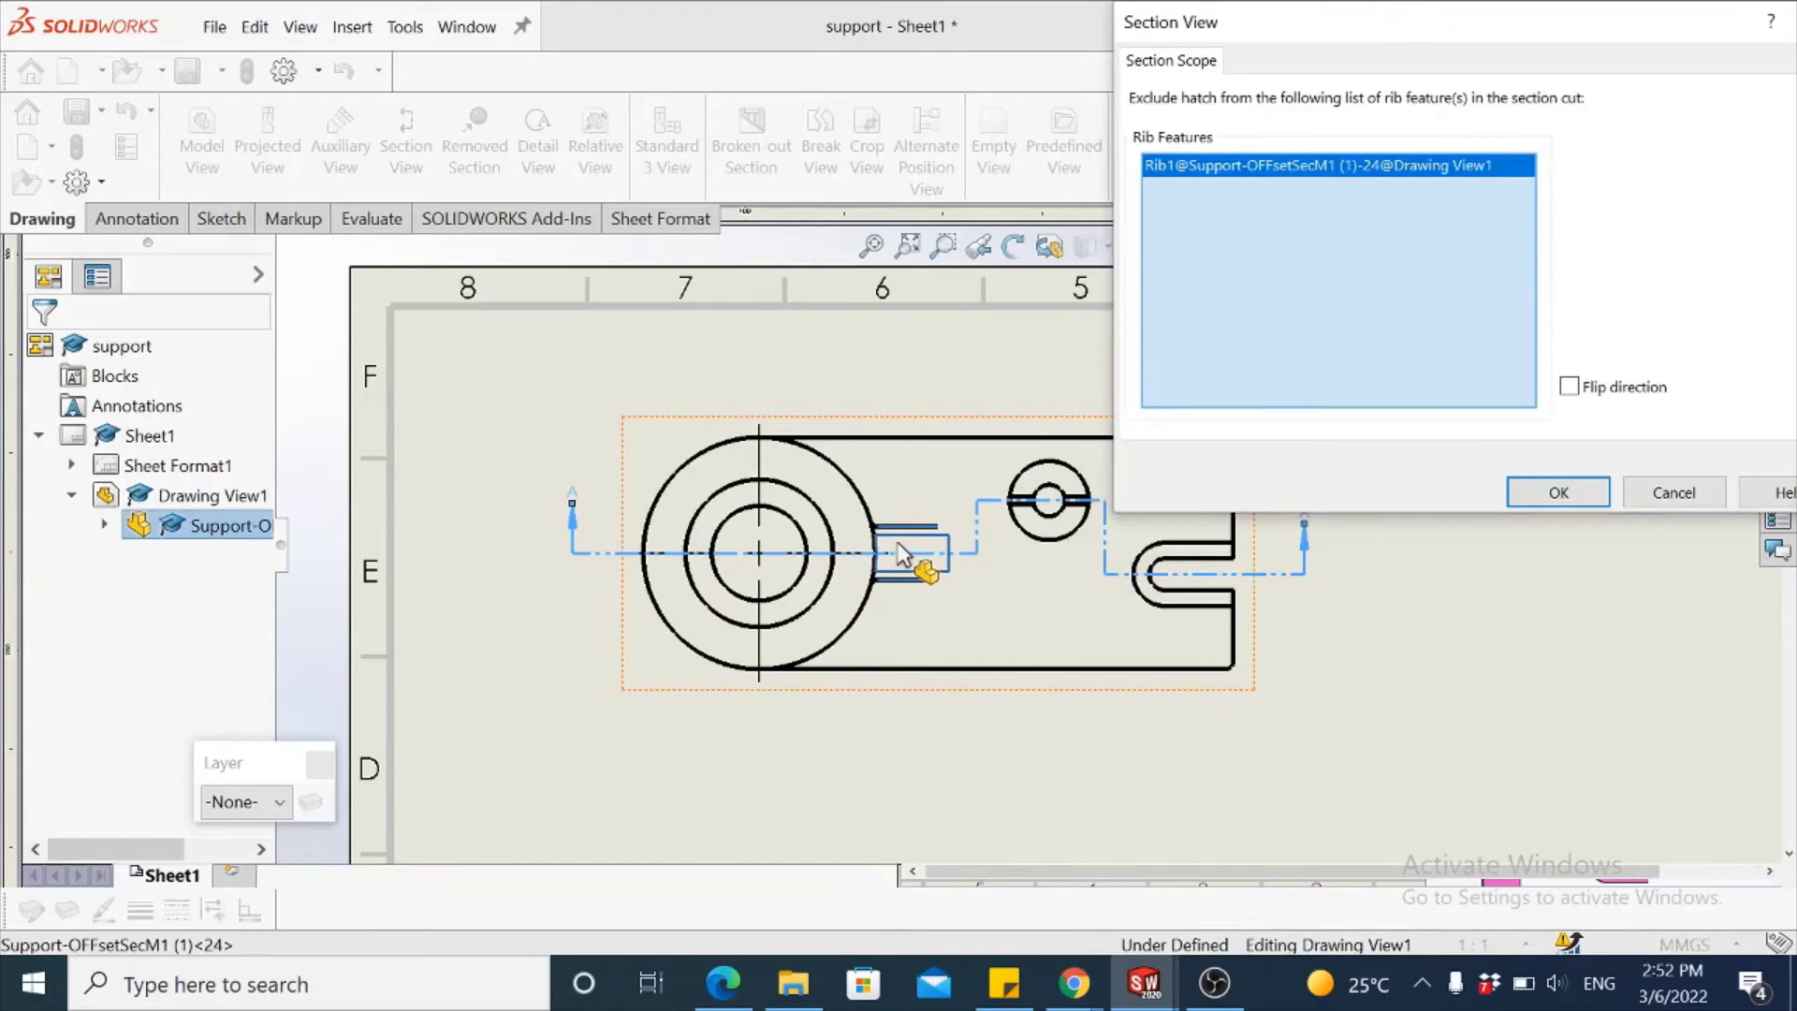
click(1558, 493)
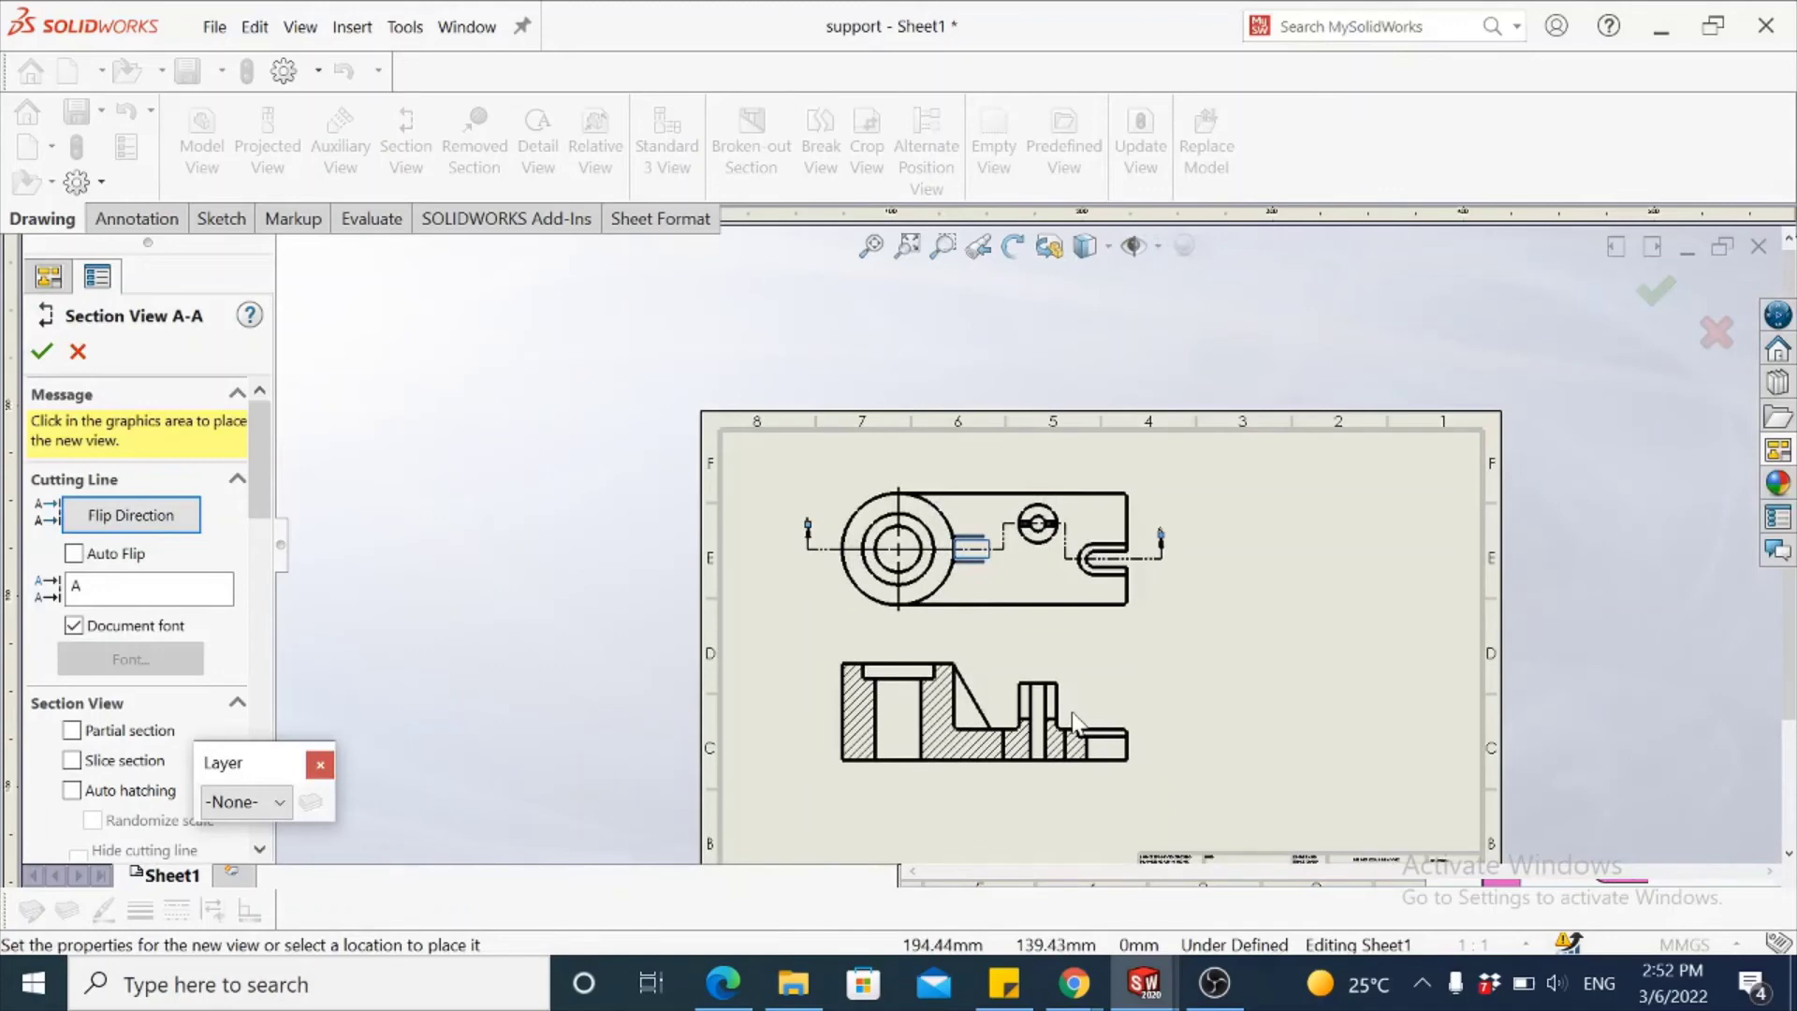
- Place Section View A-A at scale 1:0.75 below the top view
click(1081, 728)
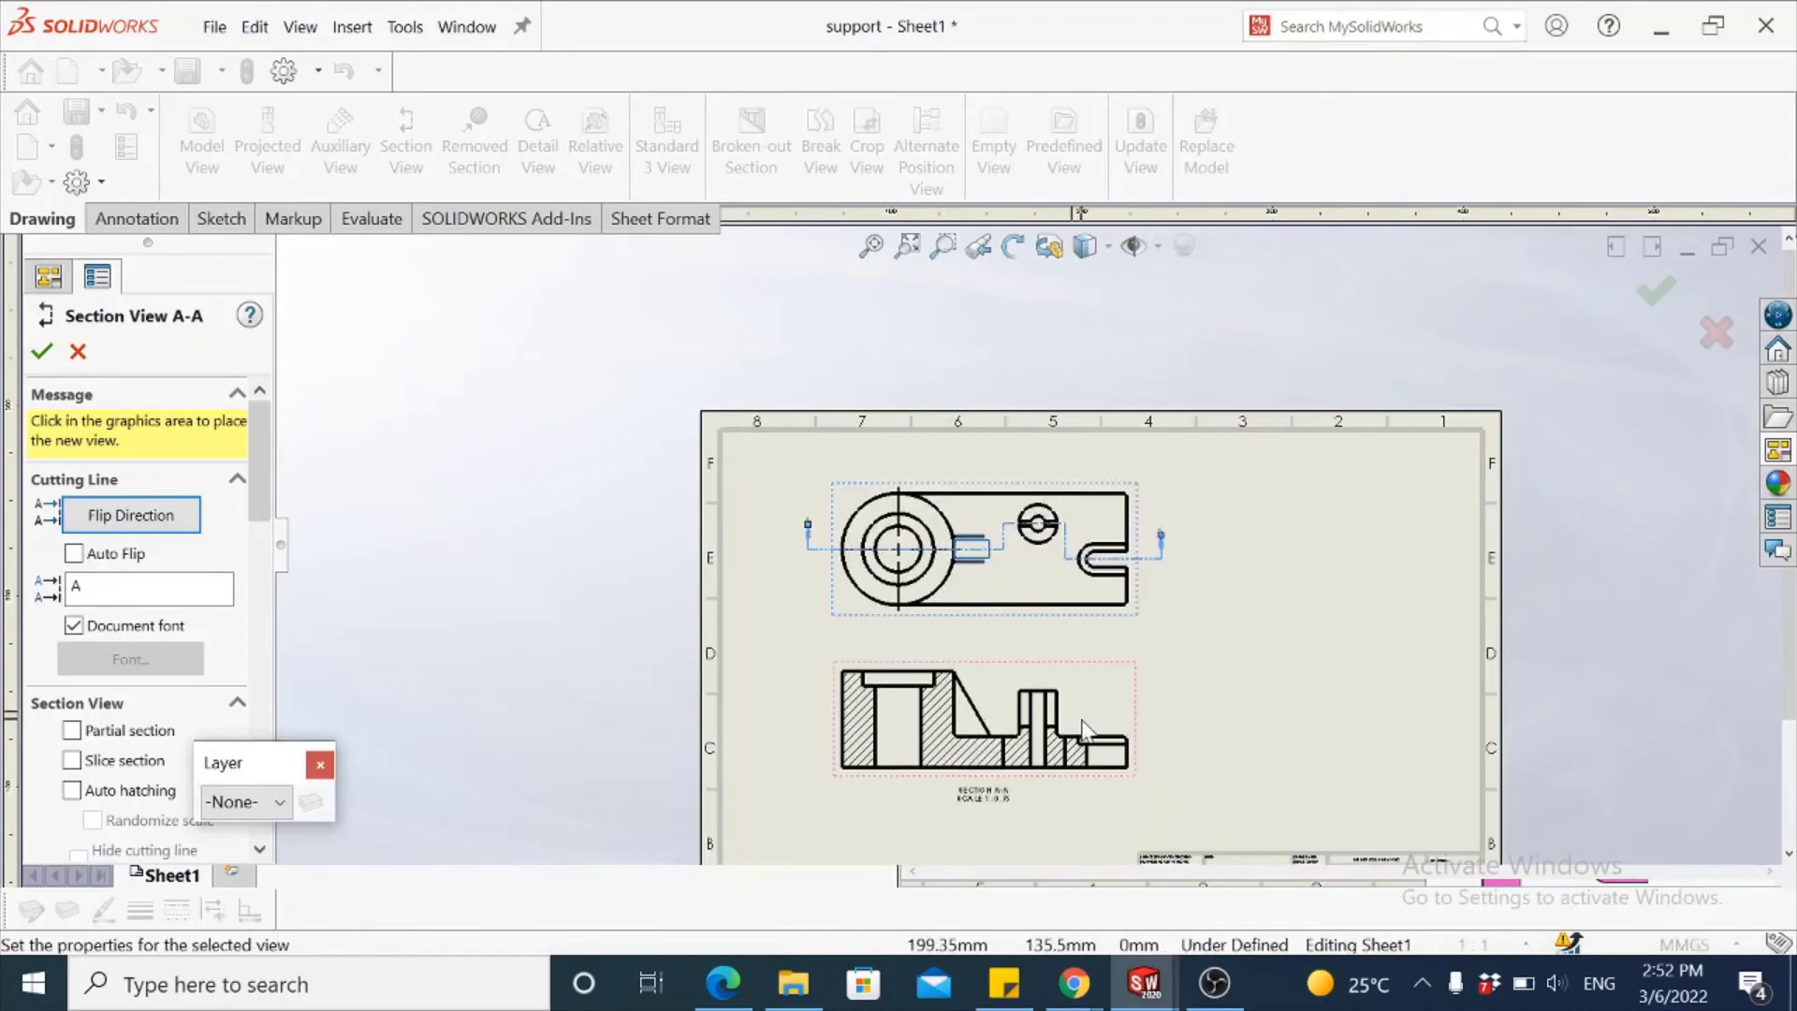
scroll(1004, 824, down, 3)
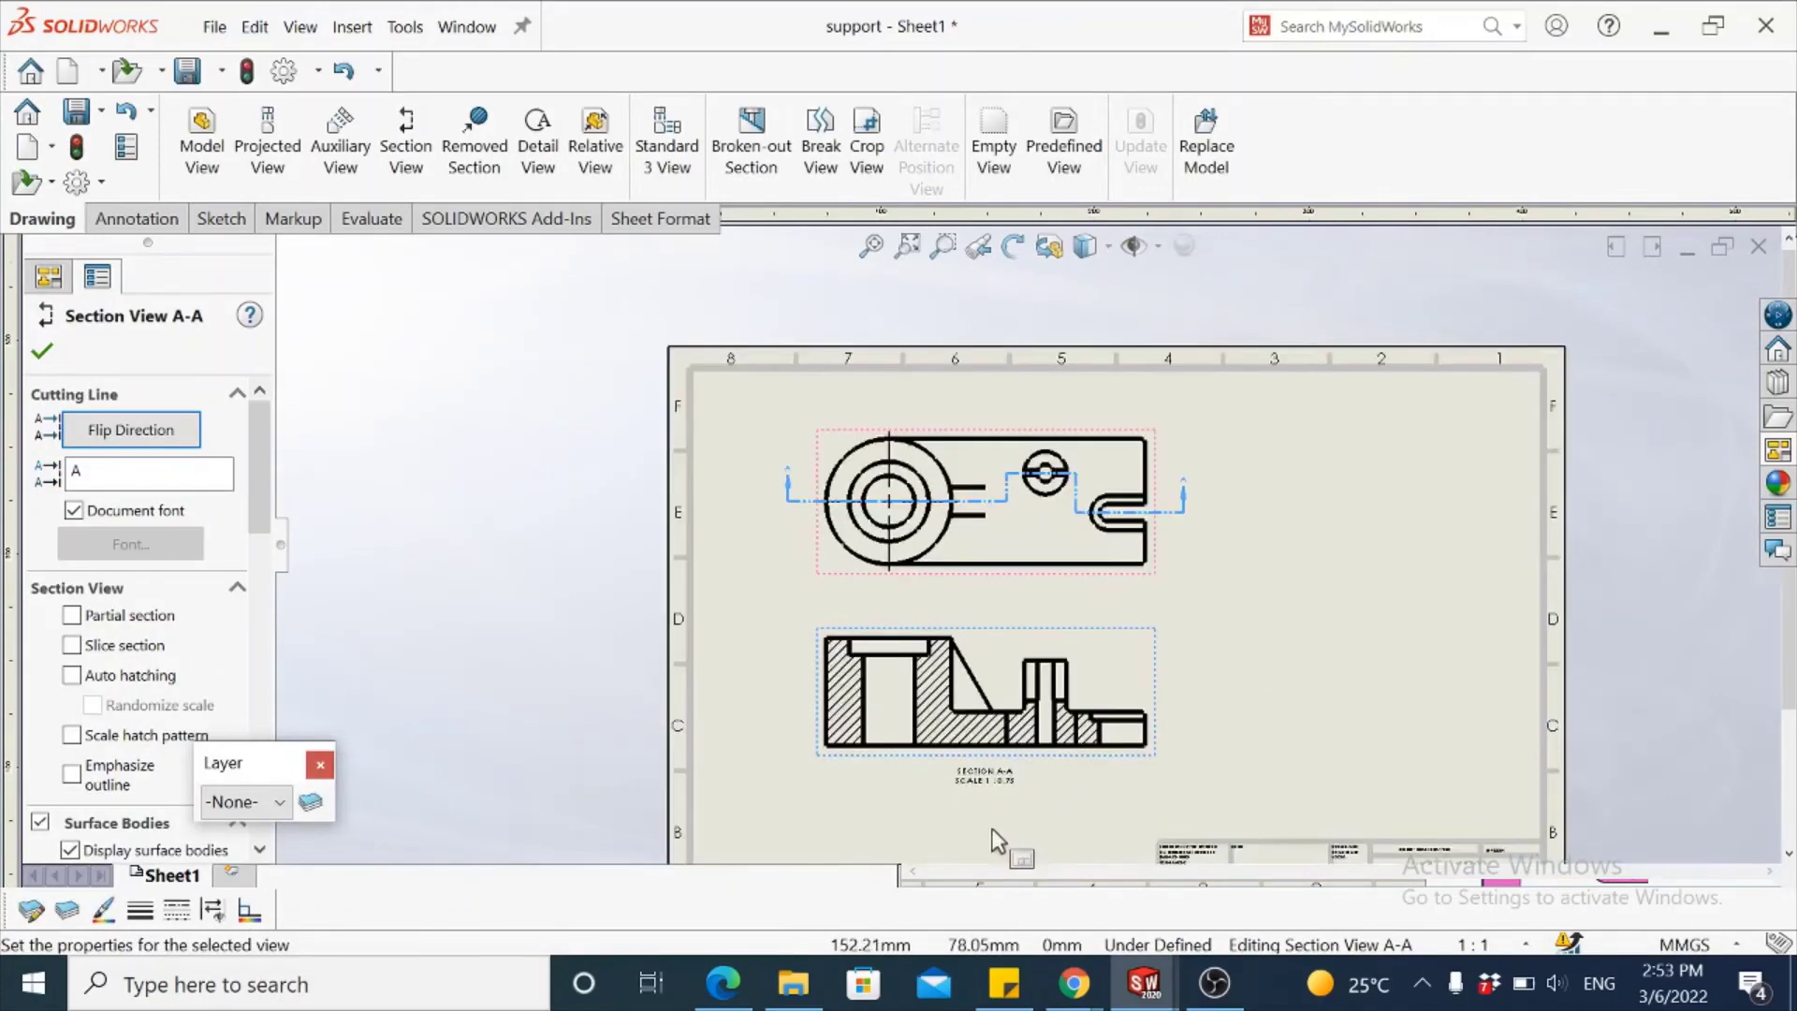
scroll(1015, 732, down, 1)
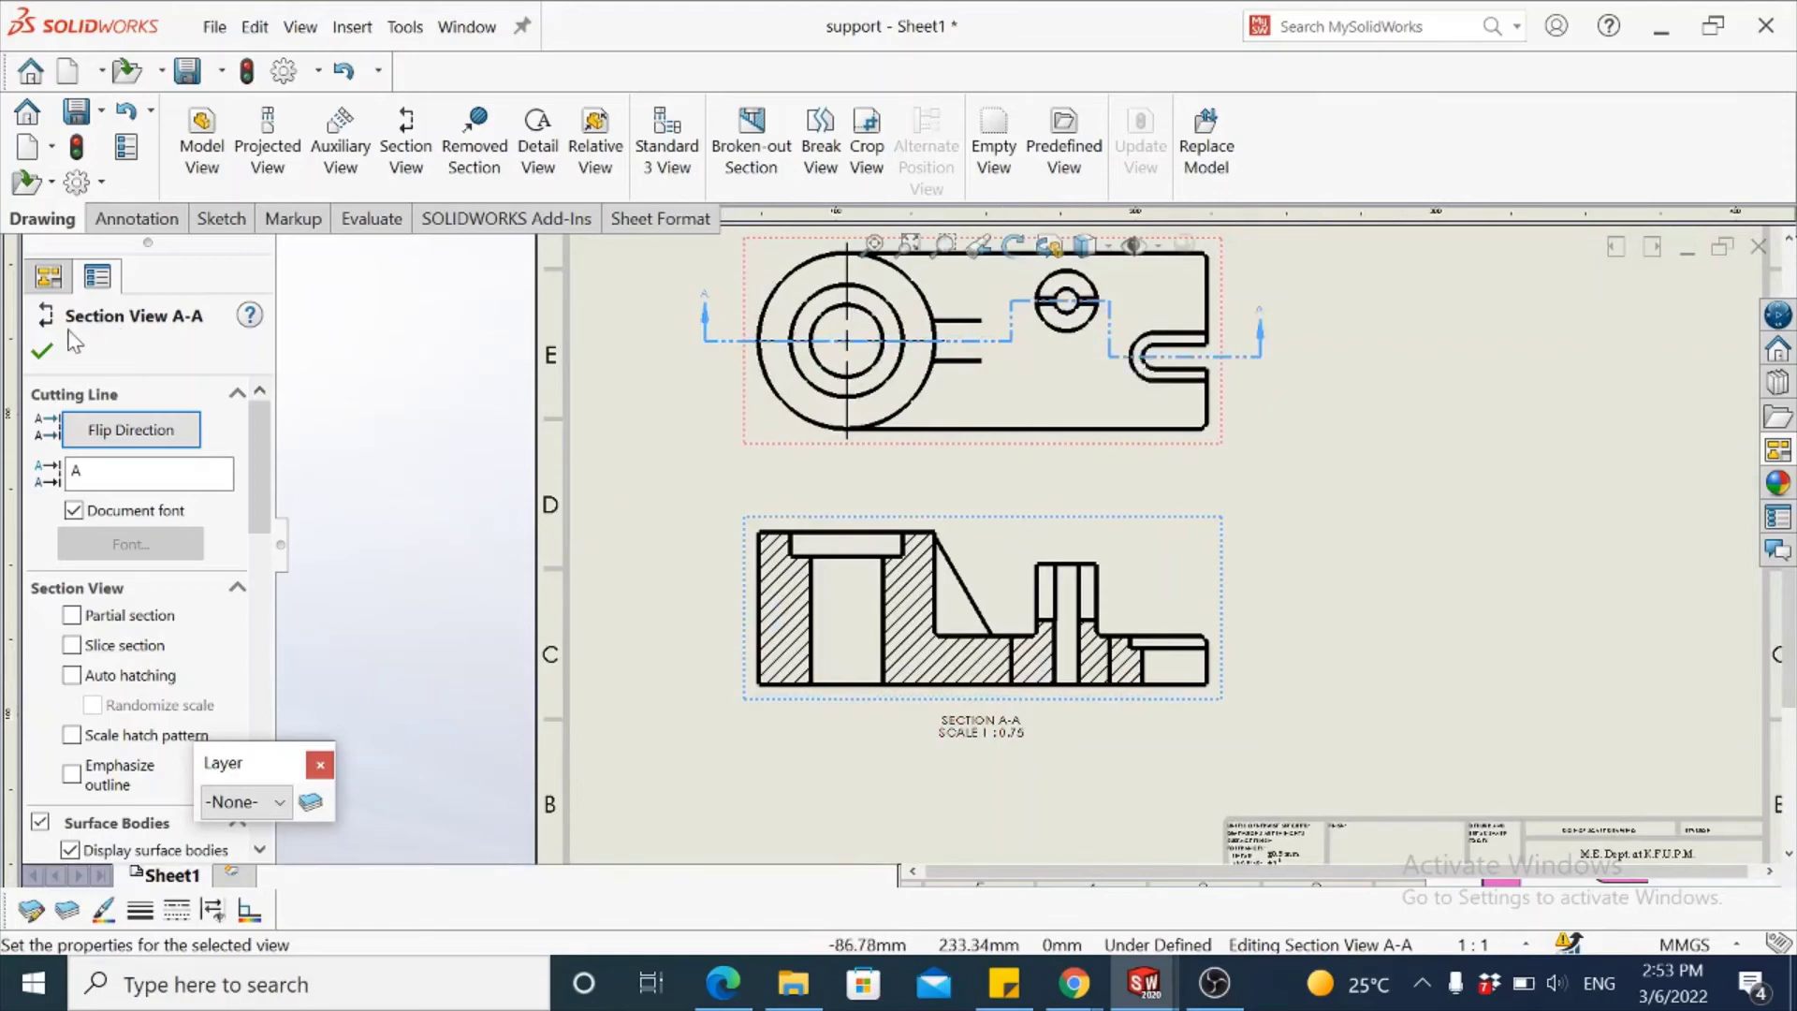
click(41, 350)
scroll(1023, 662, down, 2)
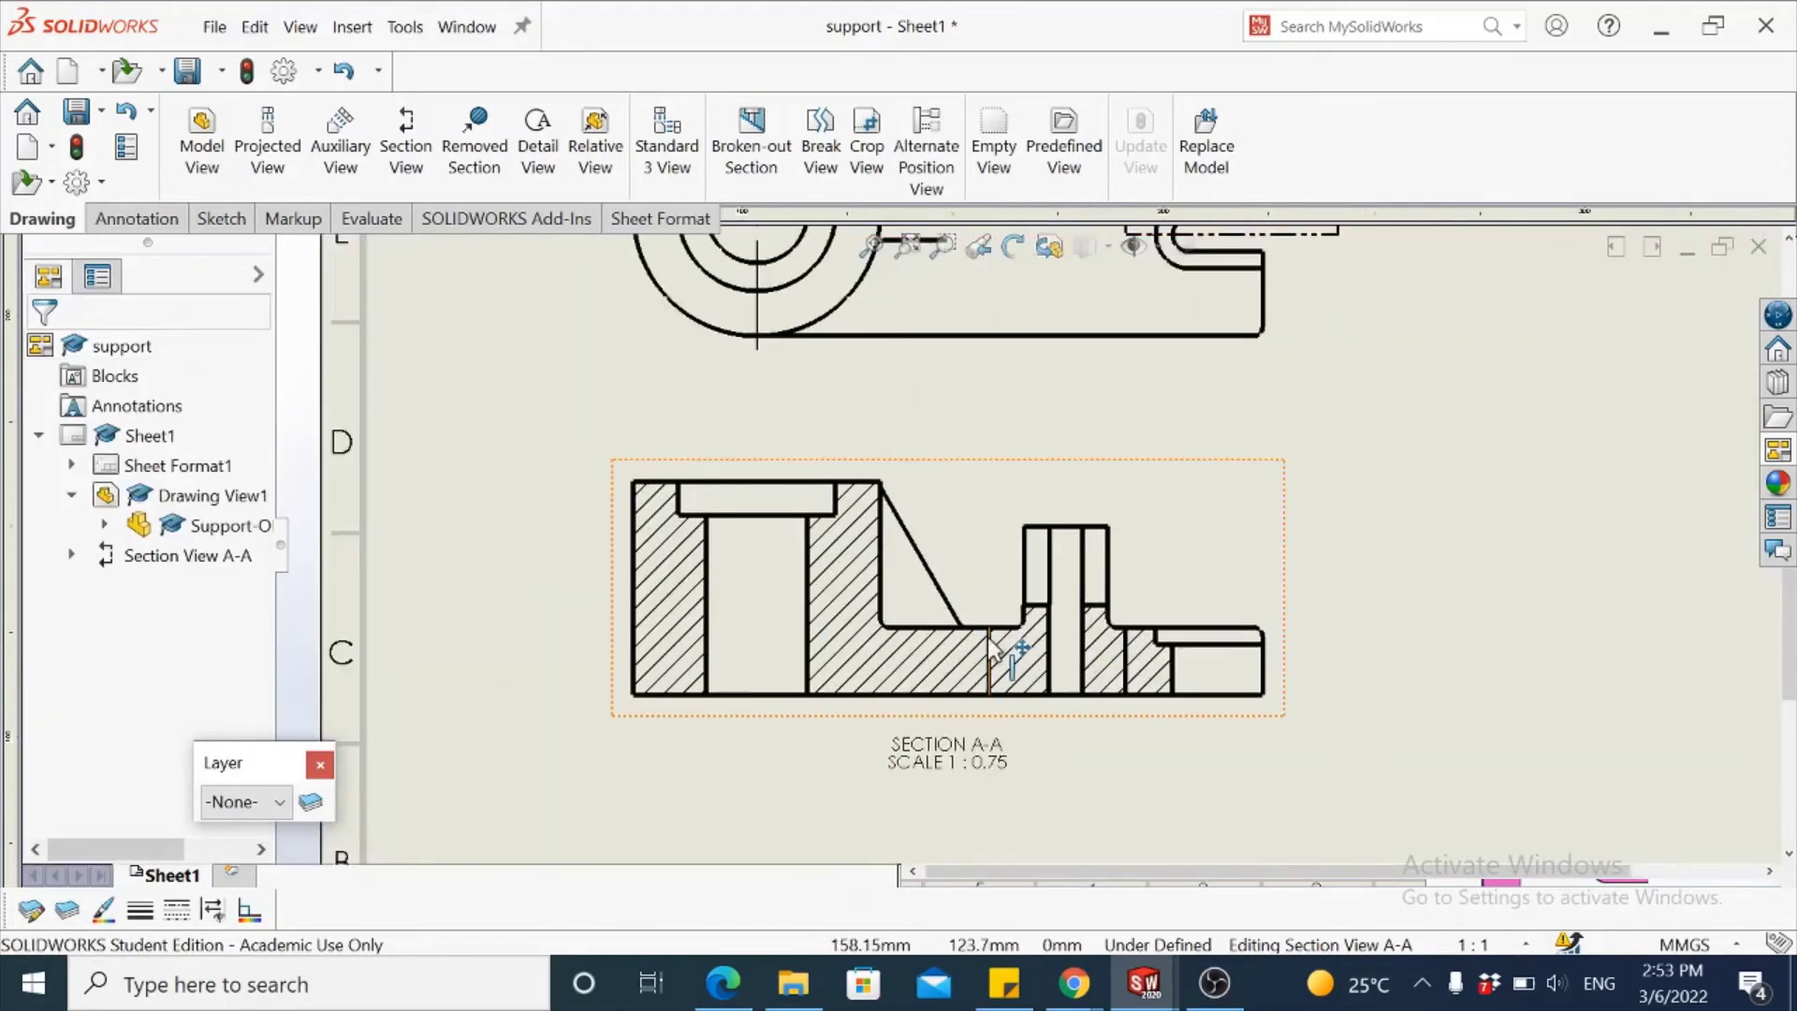
- Fit the sheet in view and accept the Section View A-A properties
right_click(994, 660)
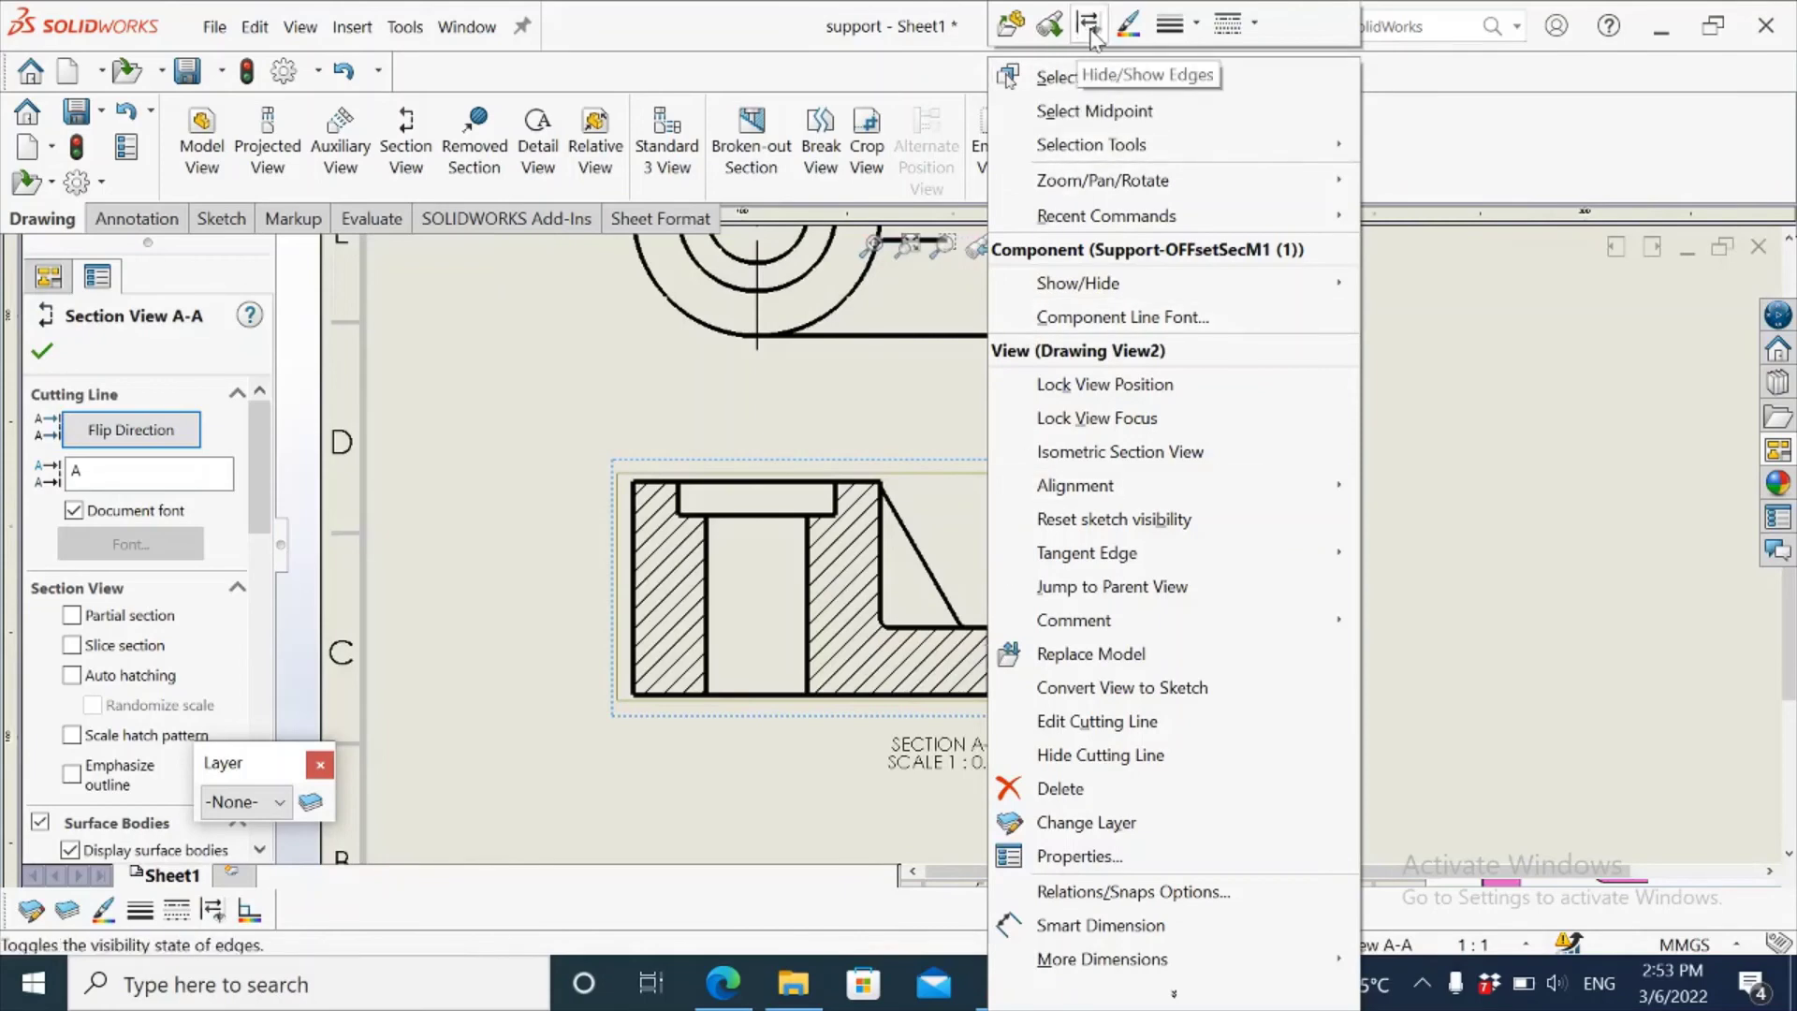
key(Escape)
key(f)
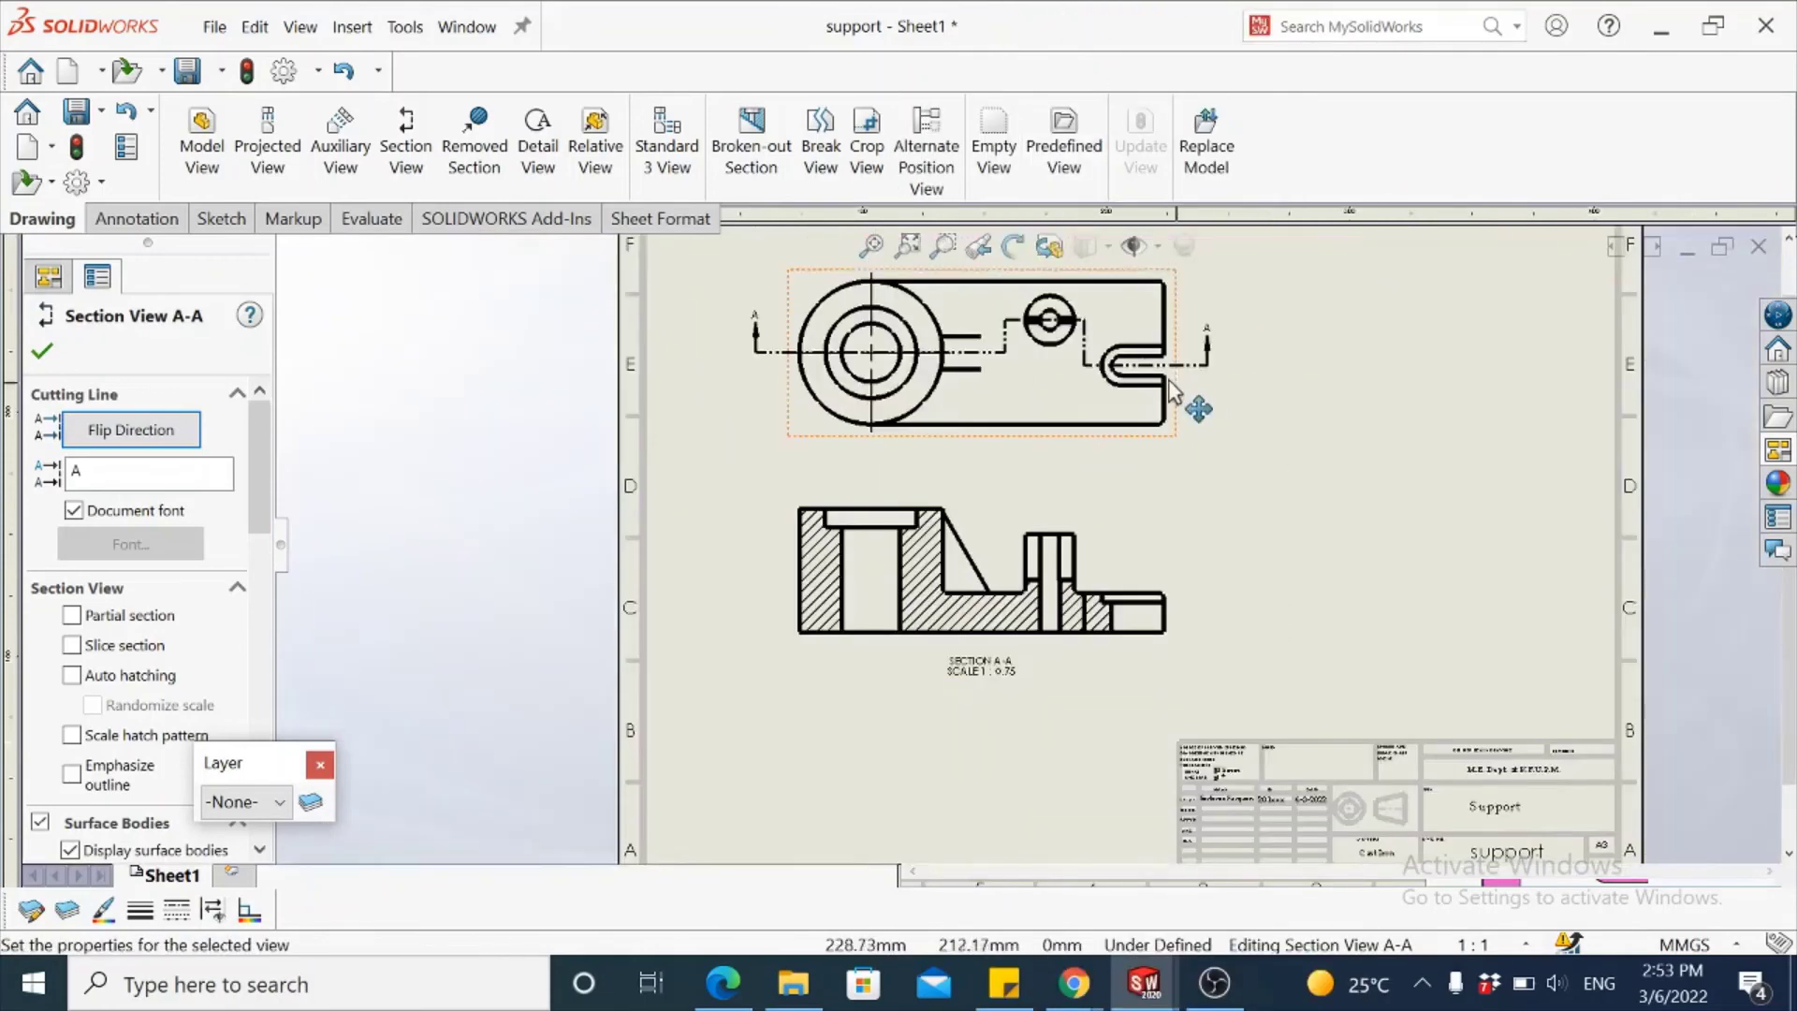
right_click(1097, 613)
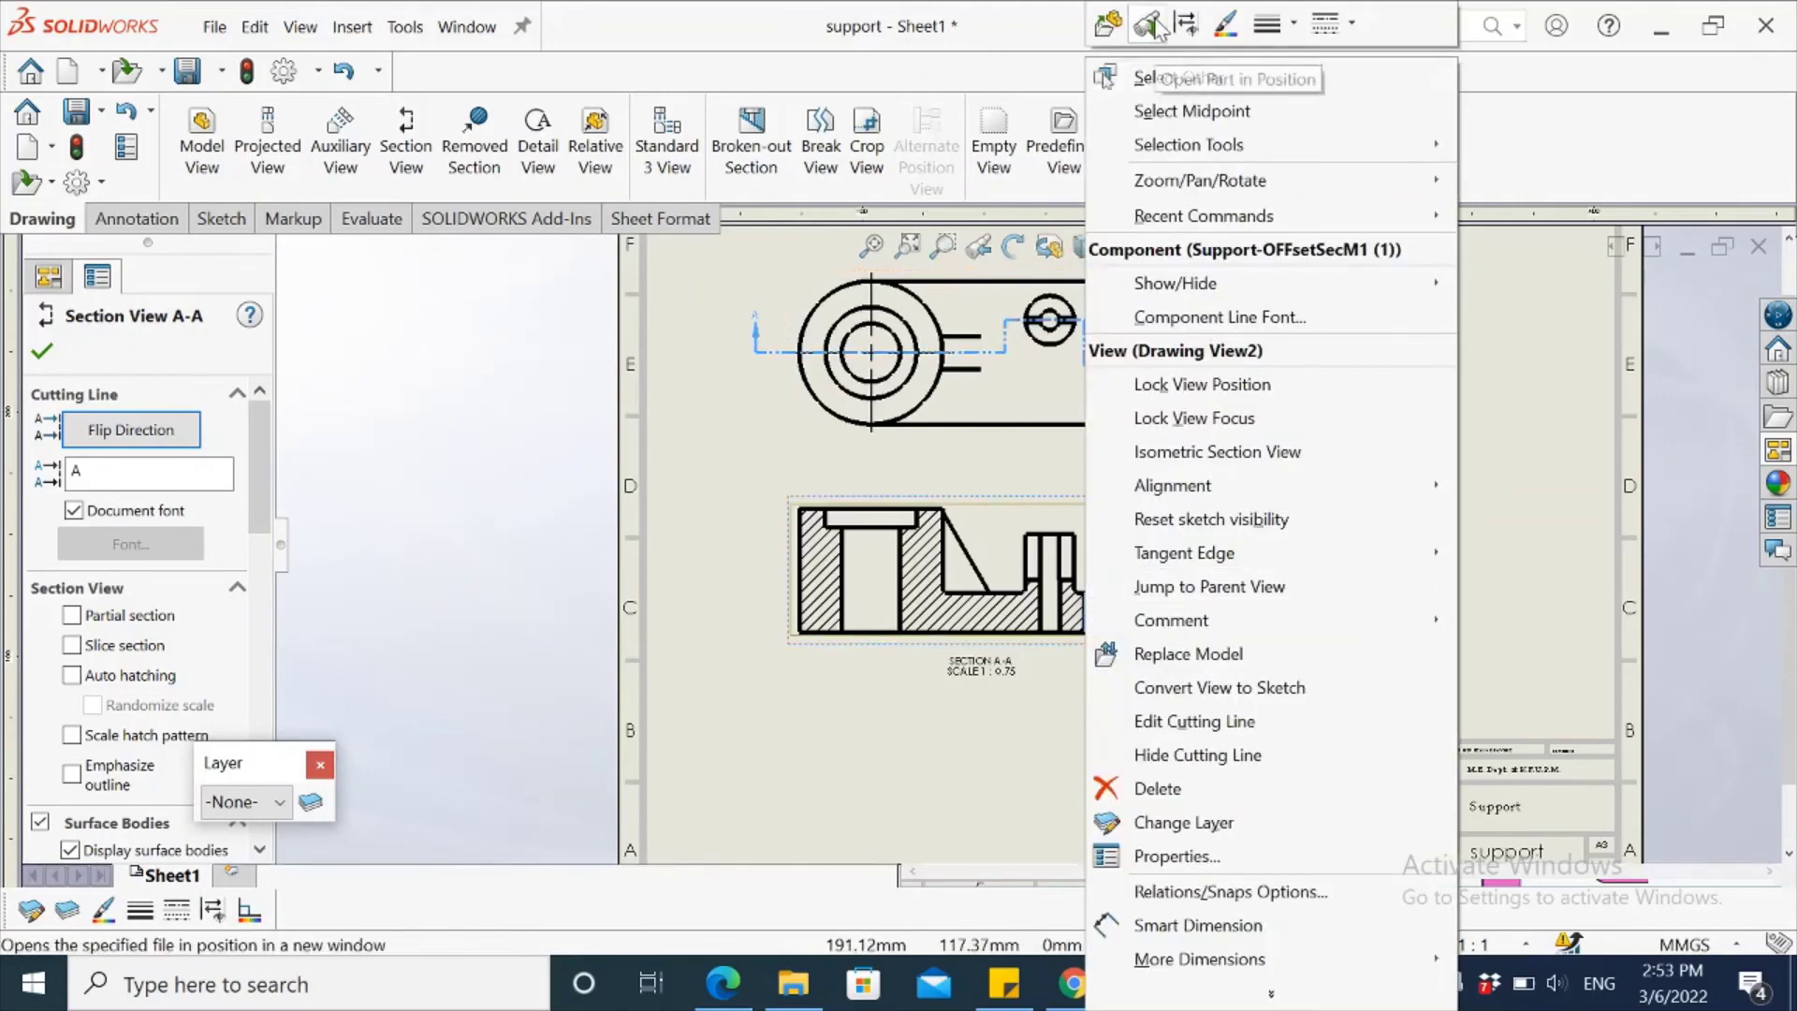
key(Escape)
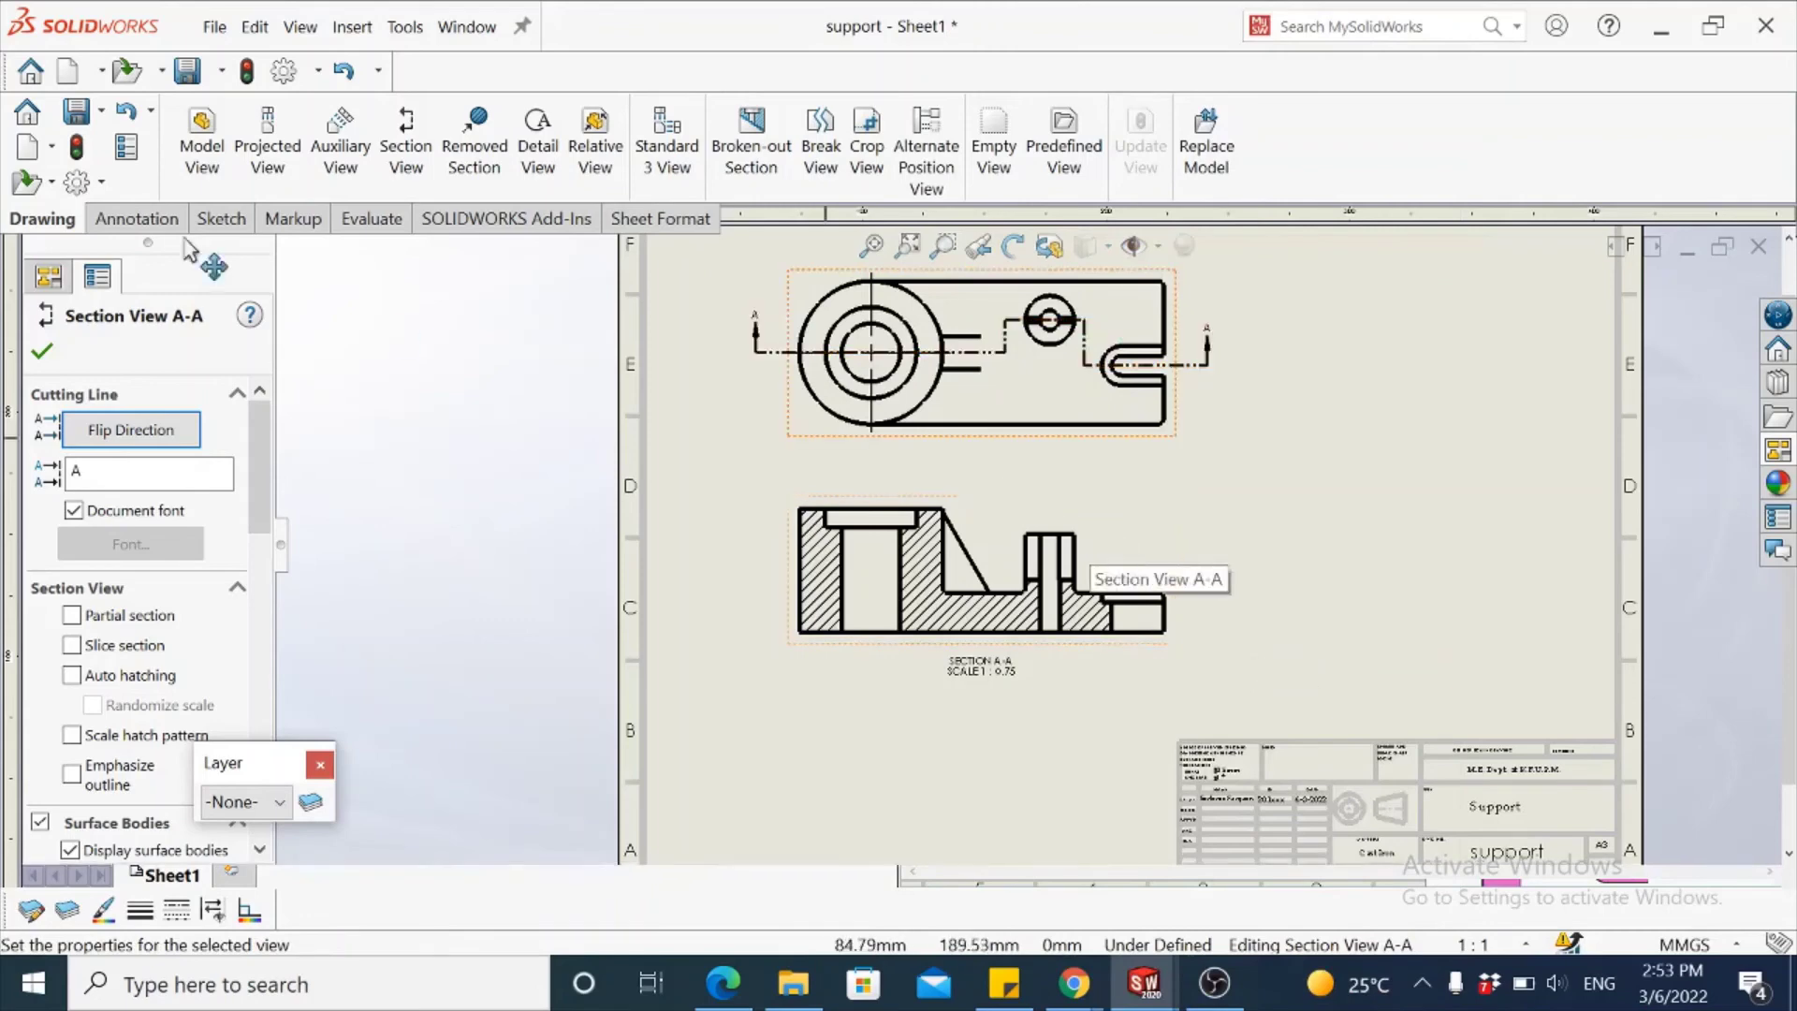
click(42, 351)
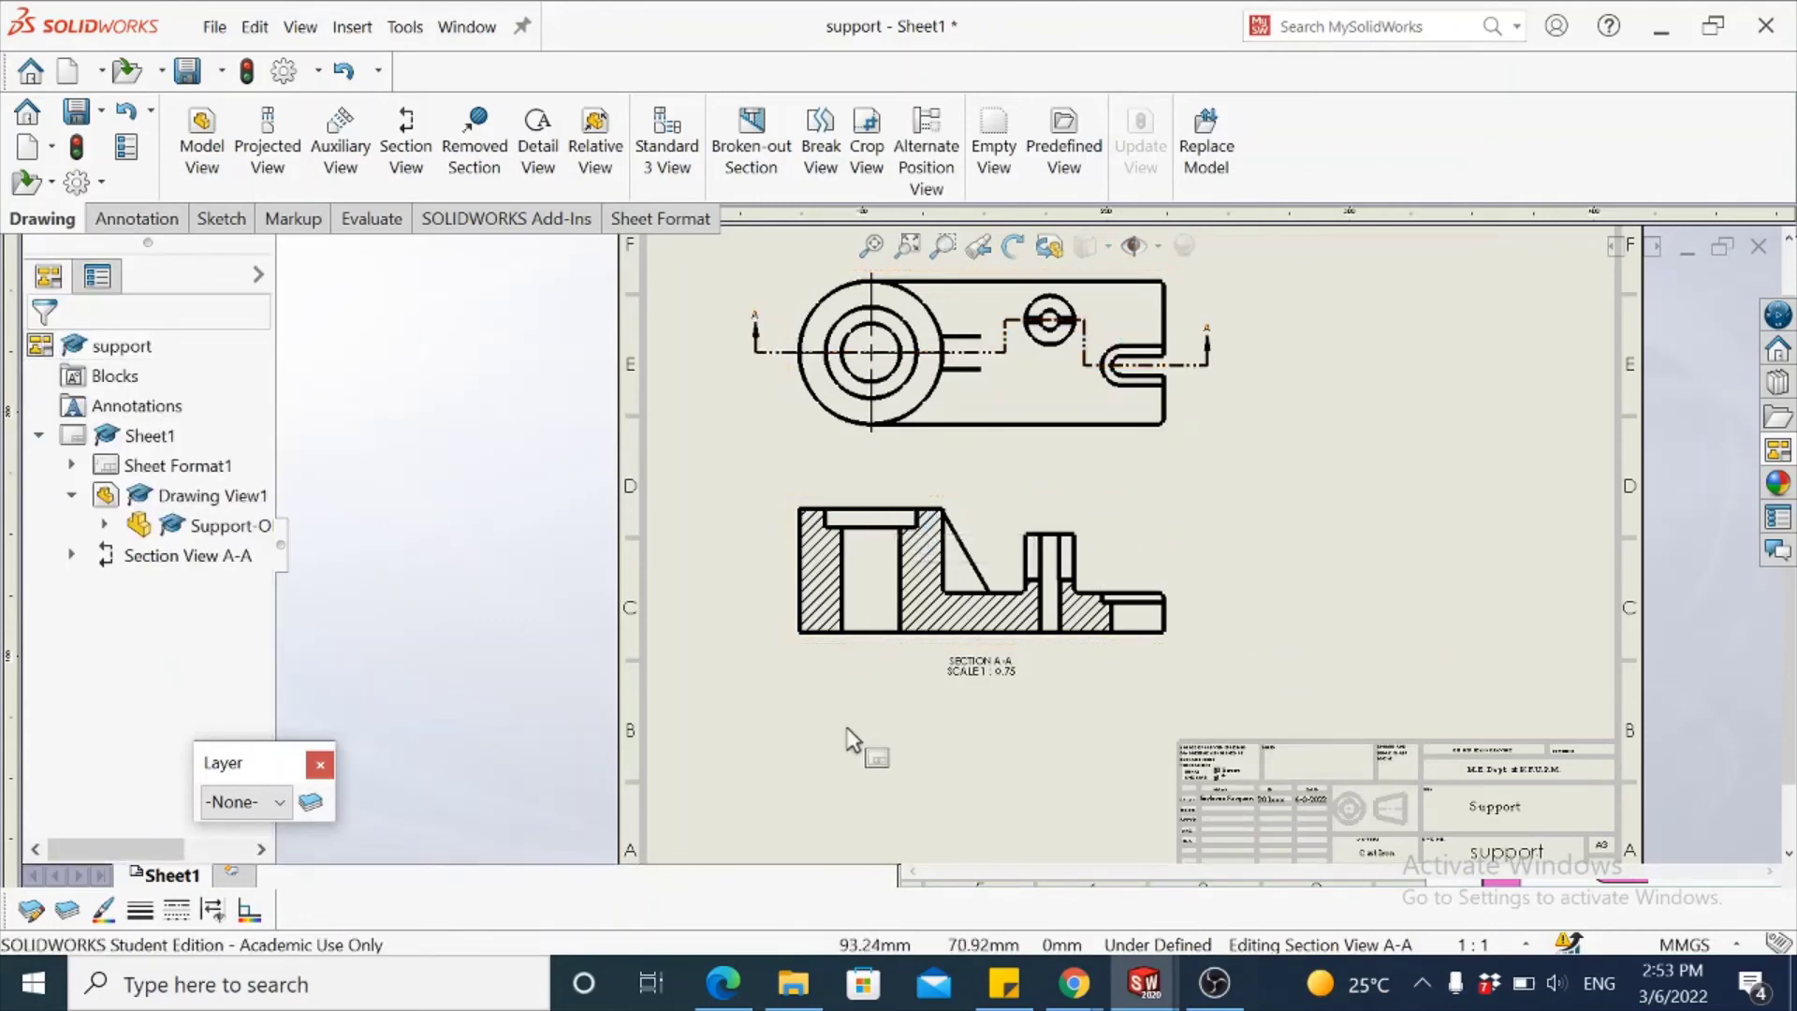
- Add centerlines through the hole and the slot in Section A-A
click(154, 219)
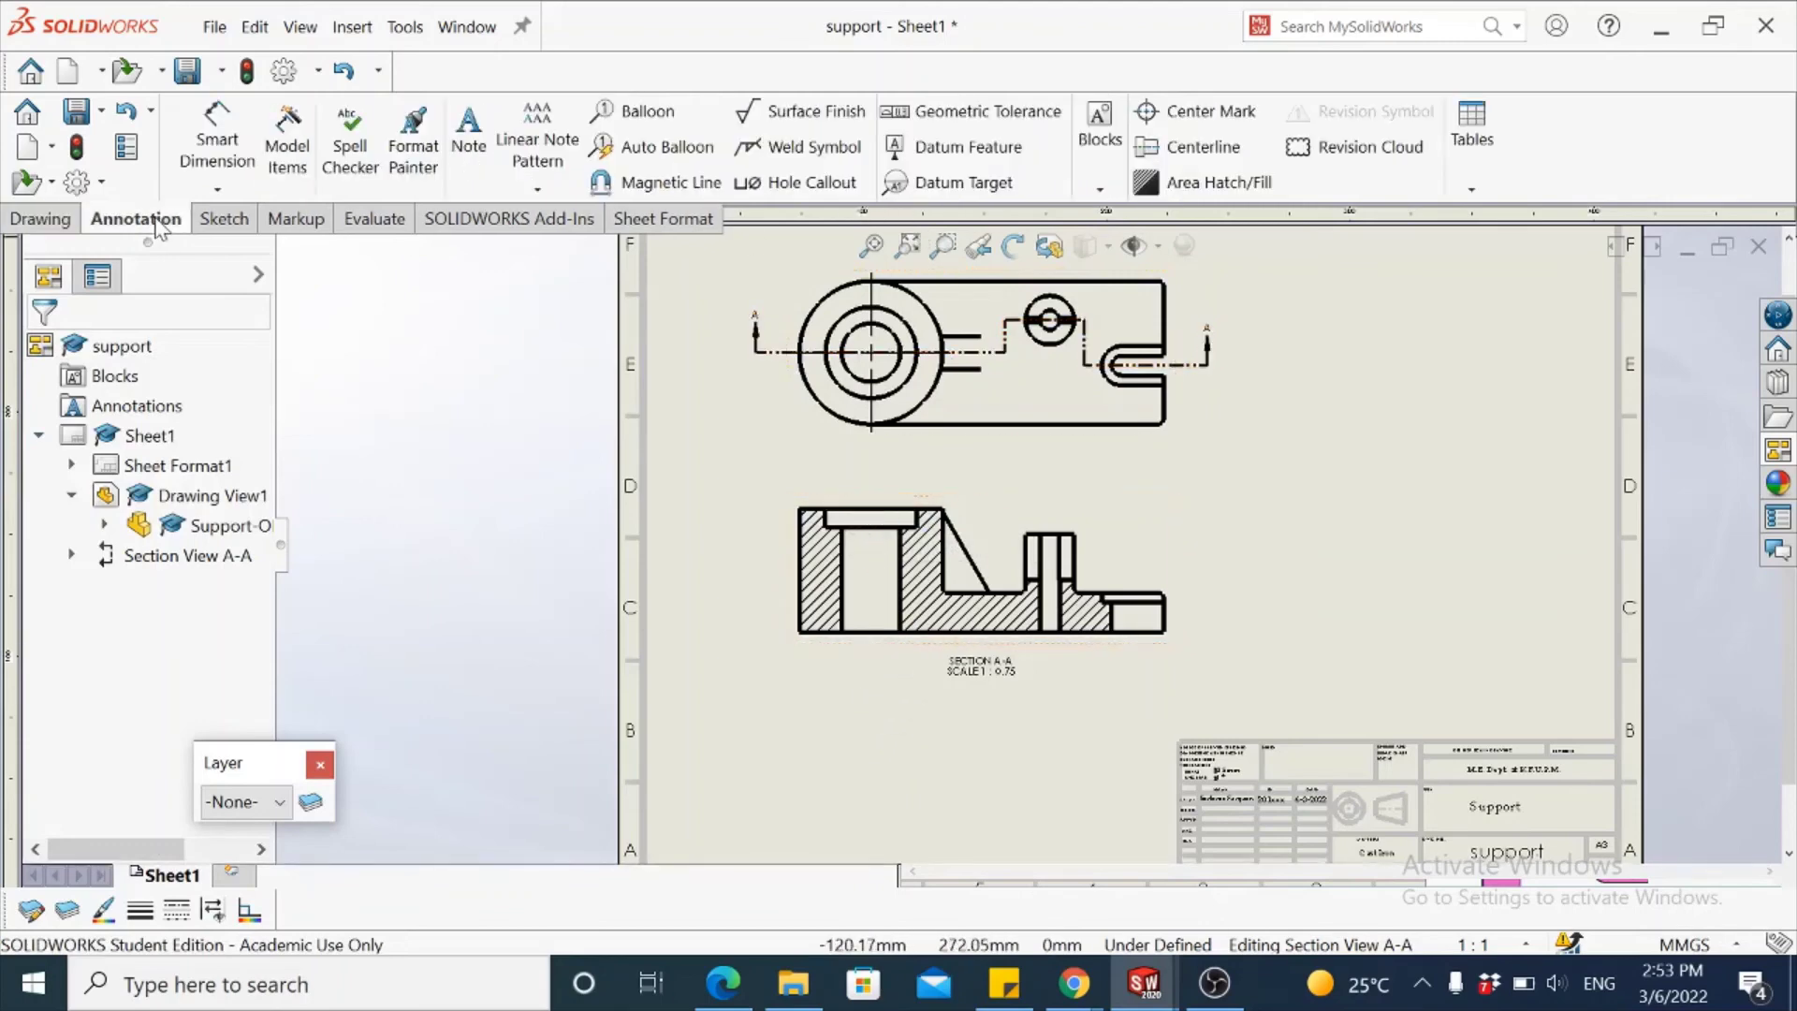
click(1208, 145)
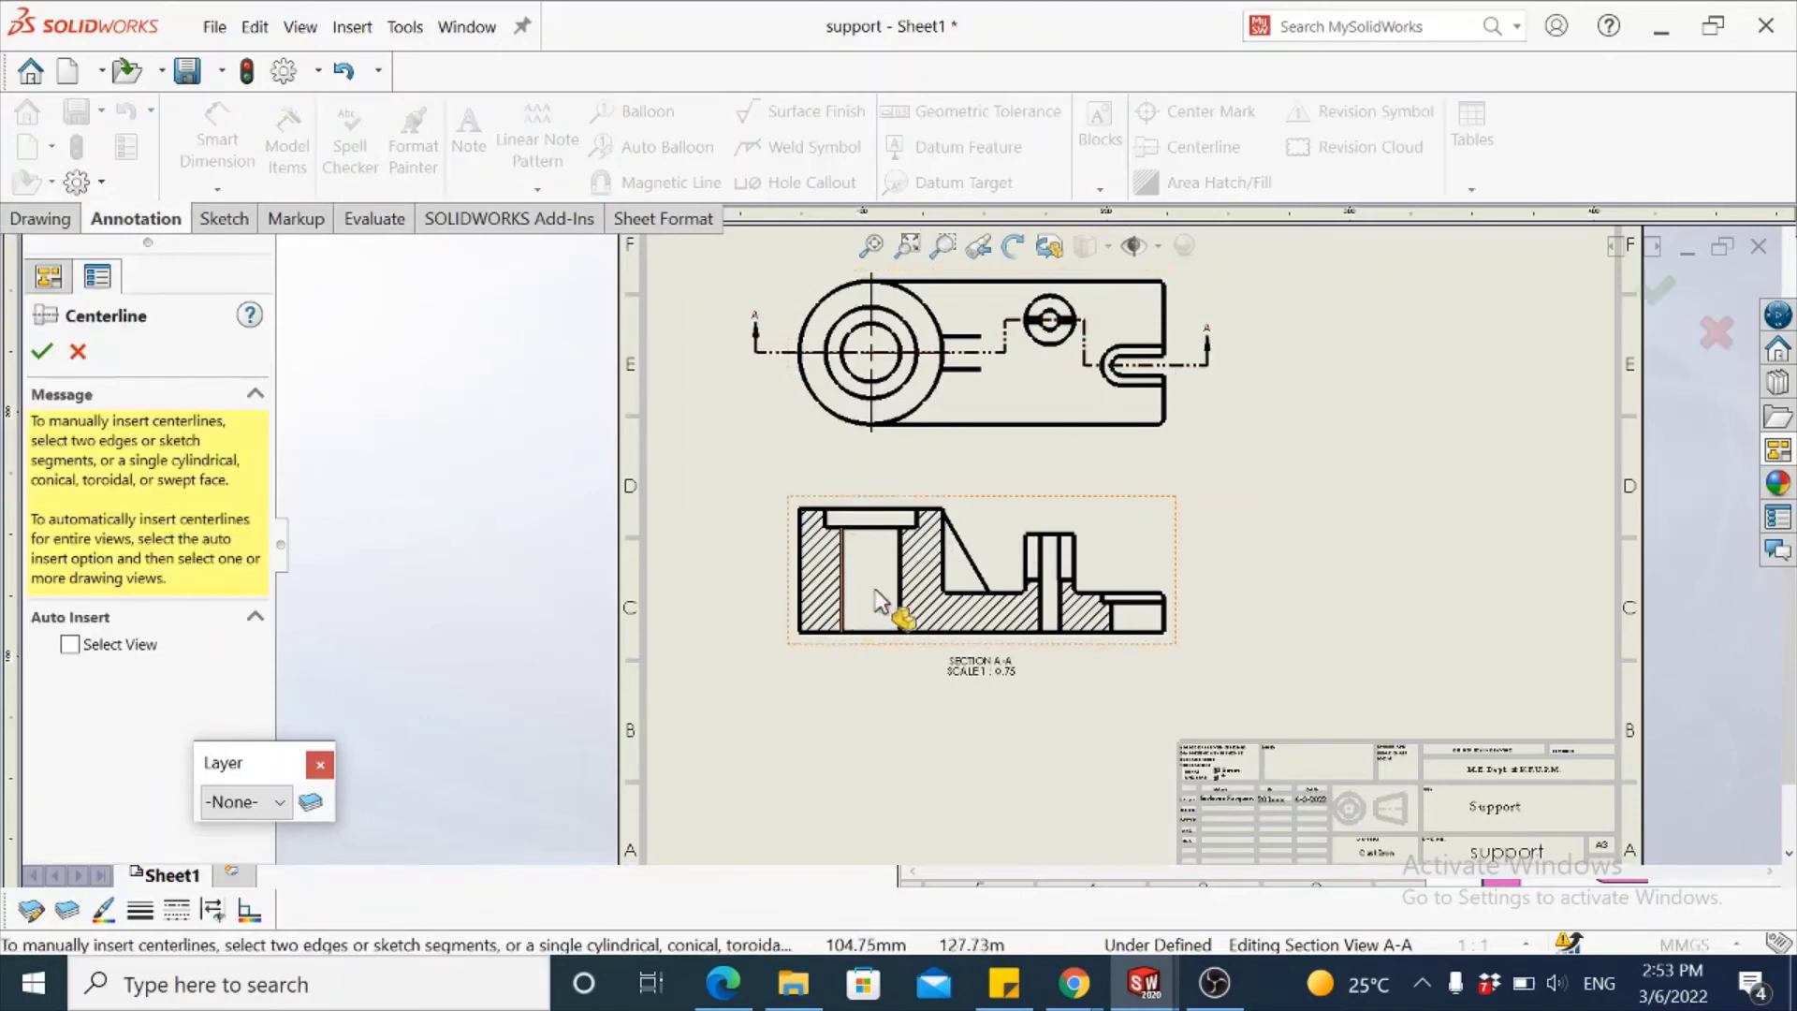
click(1048, 604)
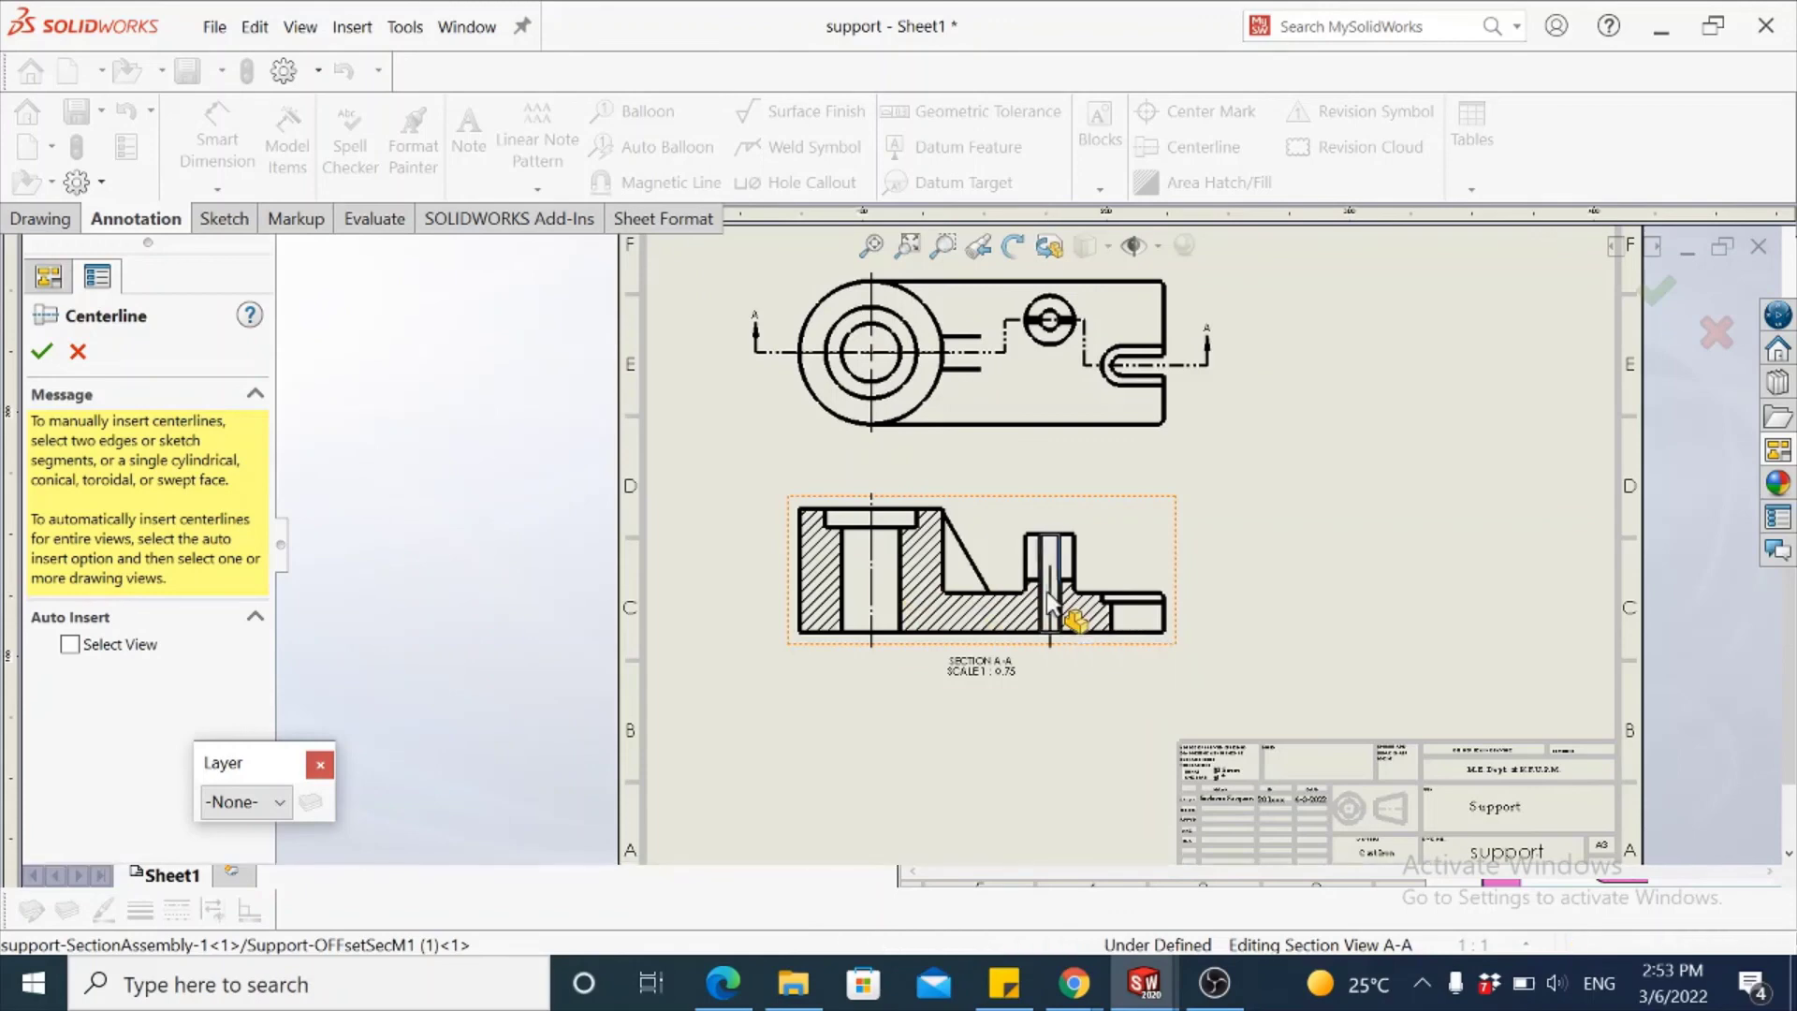
click(1125, 629)
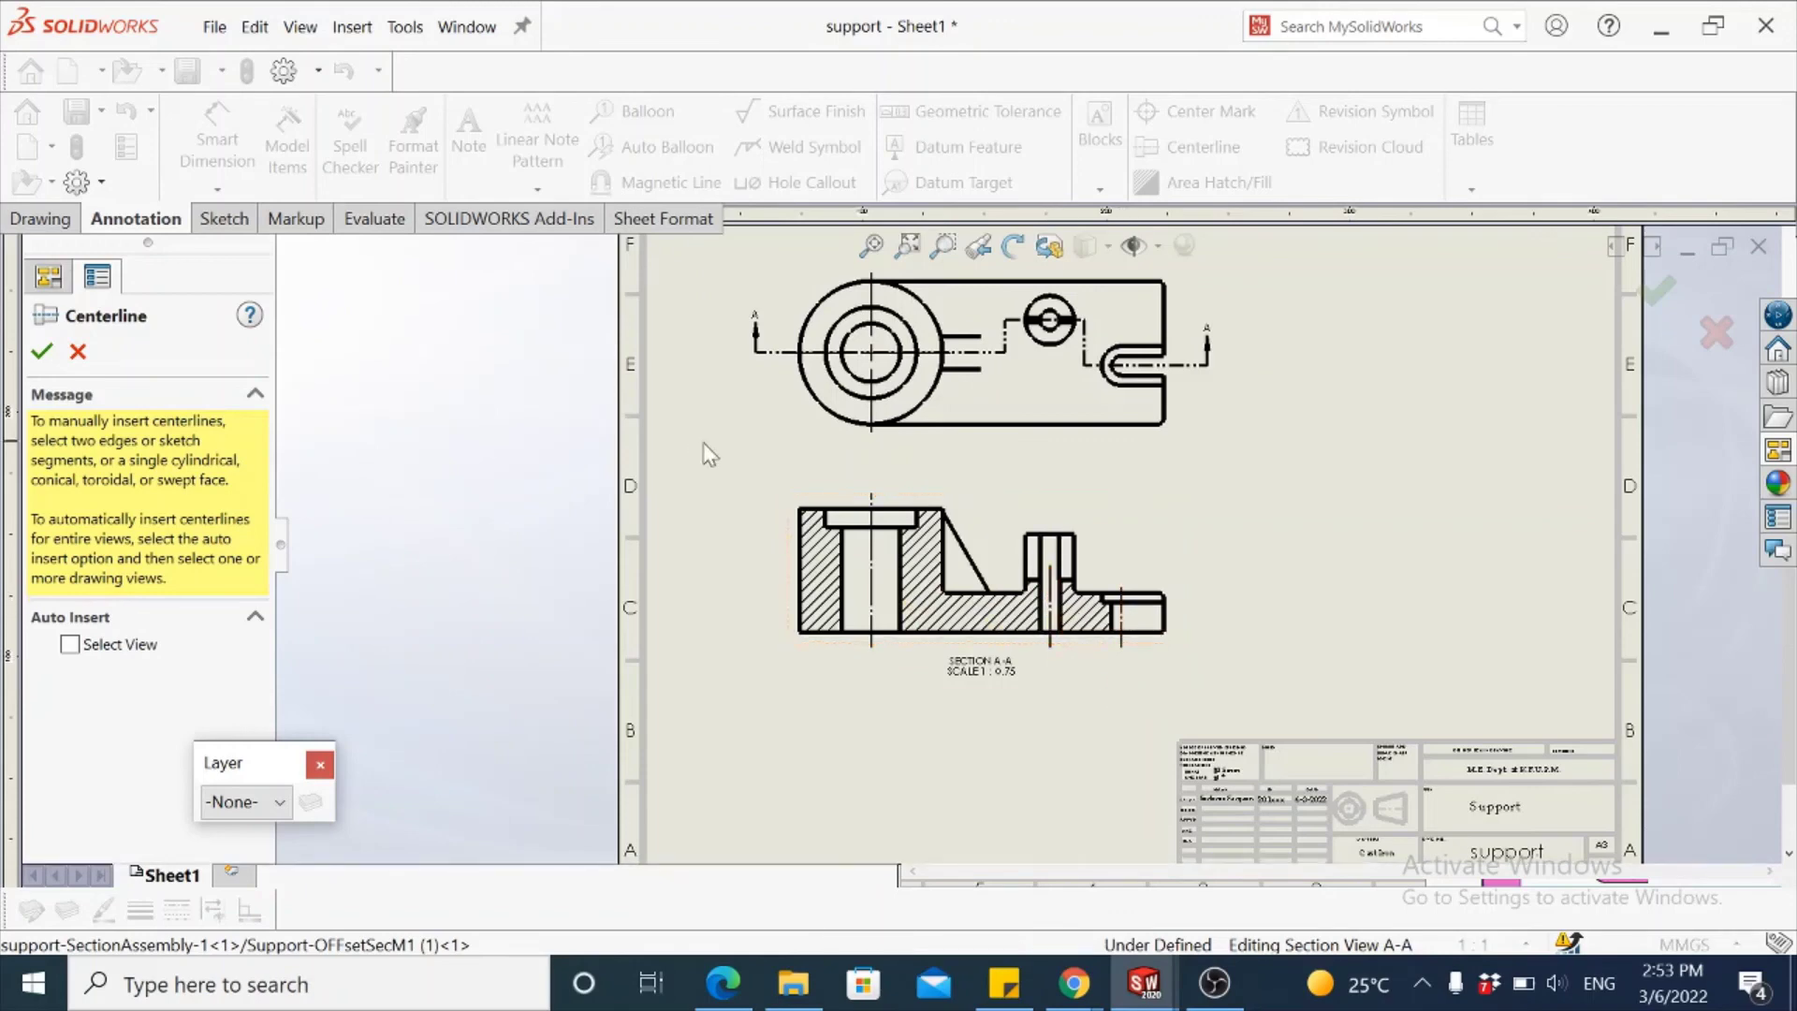
click(41, 352)
- Place center marks on the small hole circle and the slot's rounded-end arc in the top view
click(1202, 112)
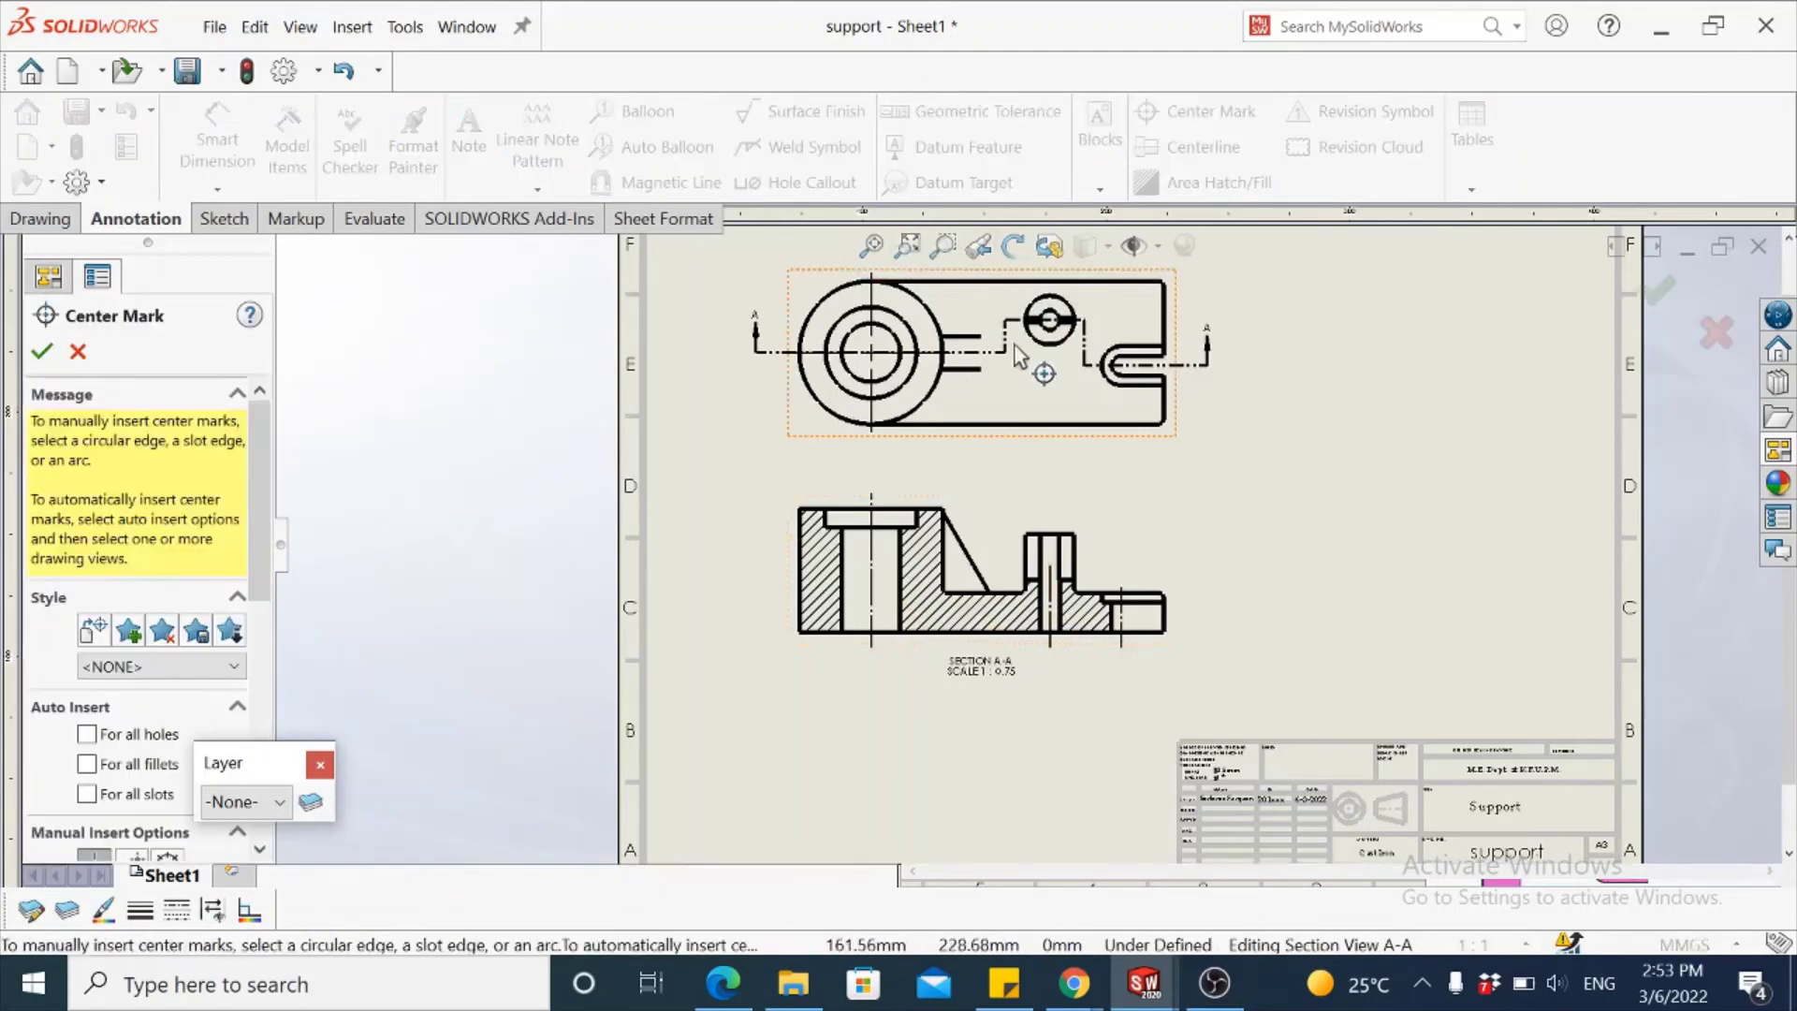
scroll(1018, 356, down, 2)
click(1045, 357)
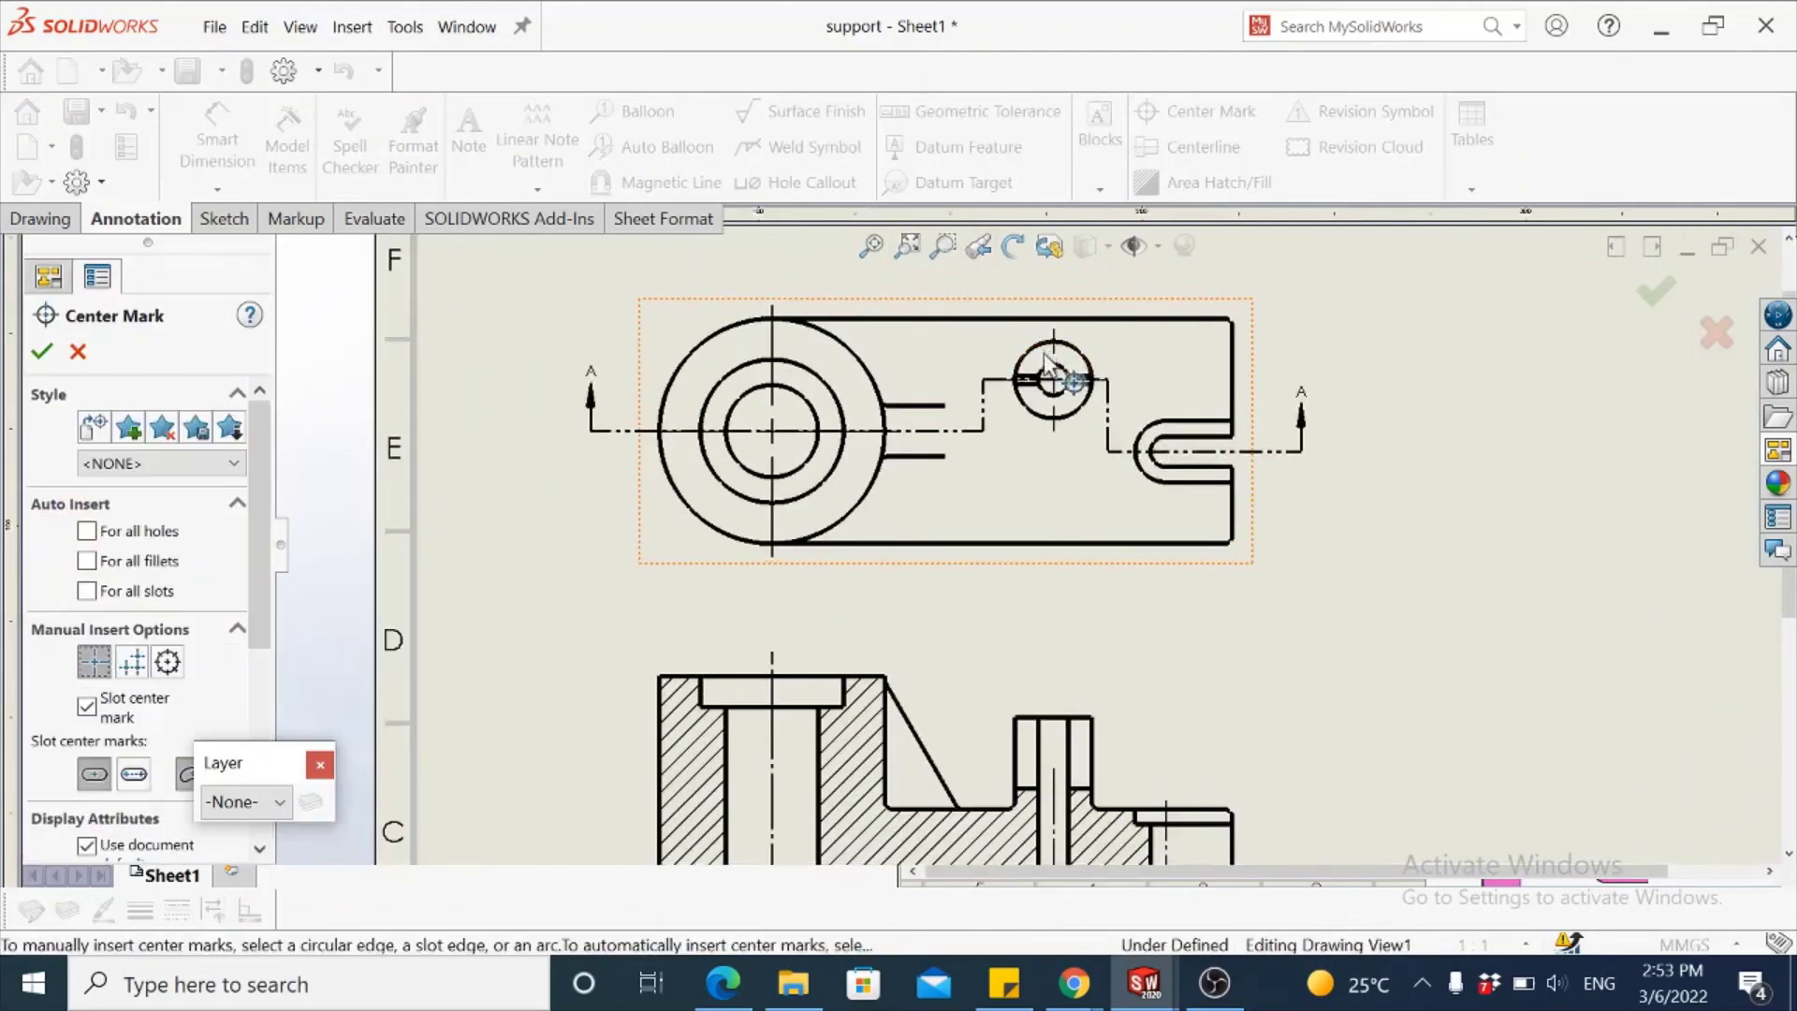
click(1144, 449)
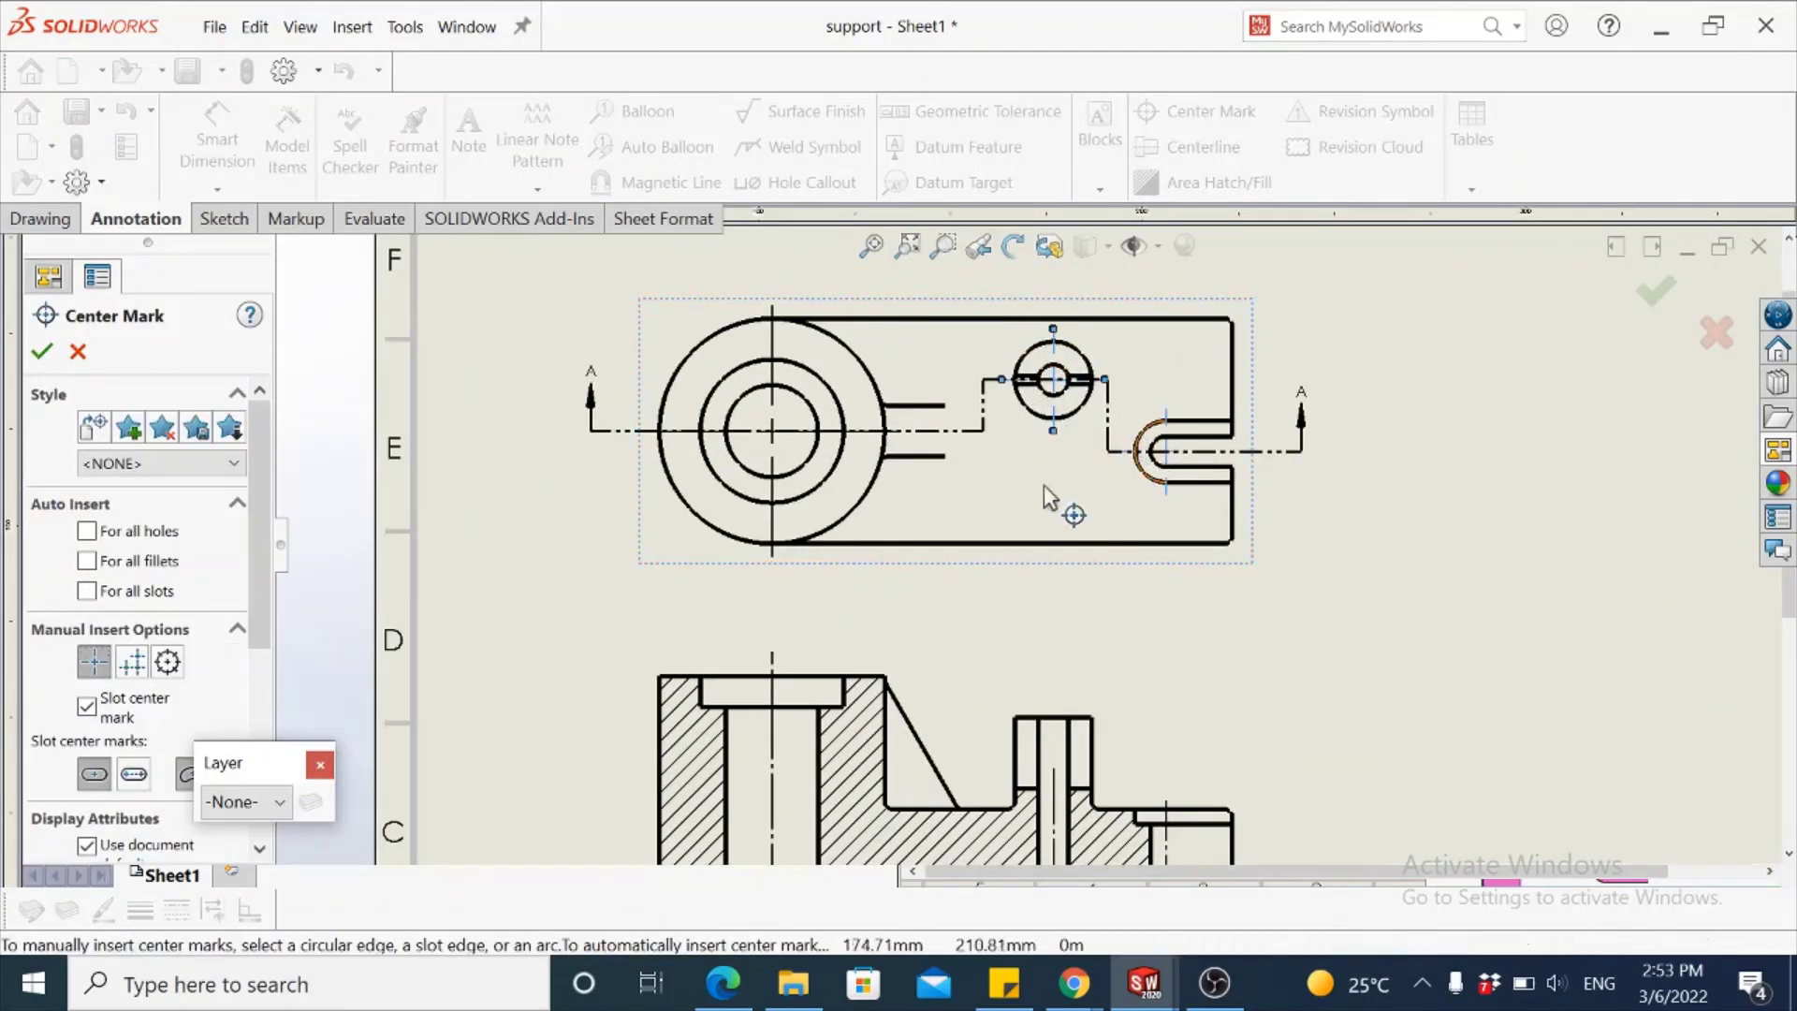
click(42, 352)
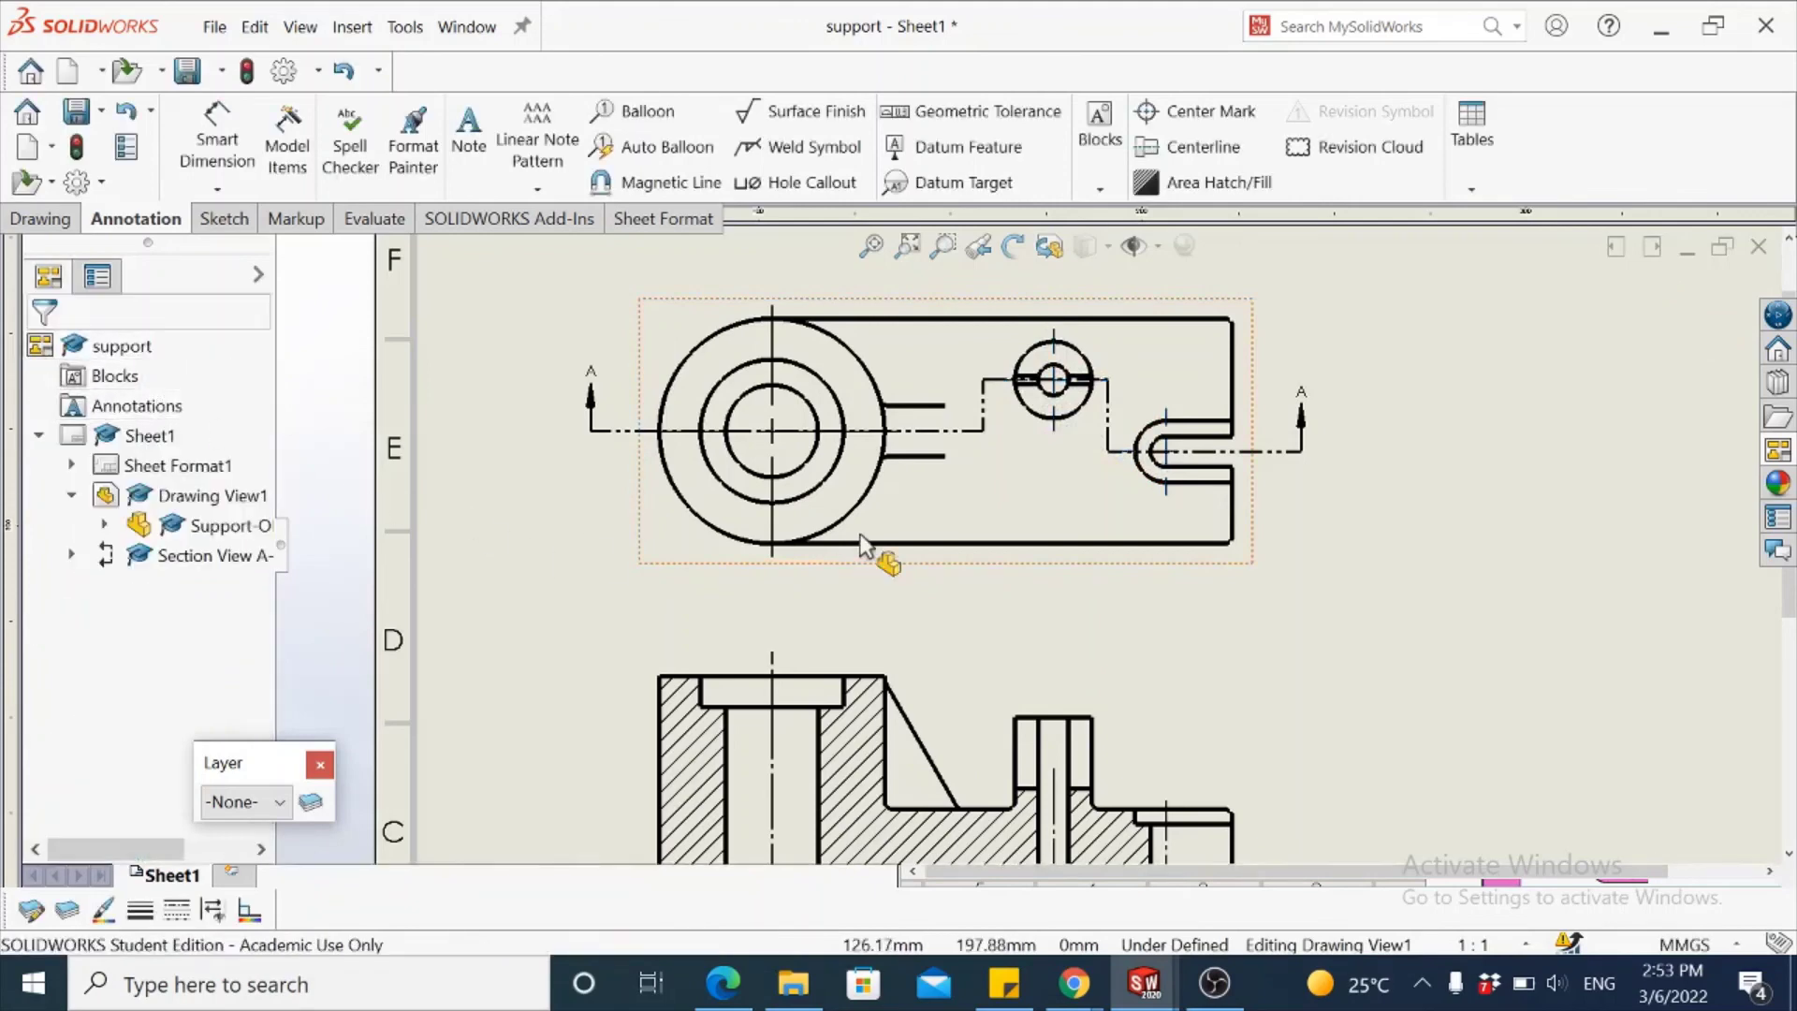
scroll(859, 545, up, 1)
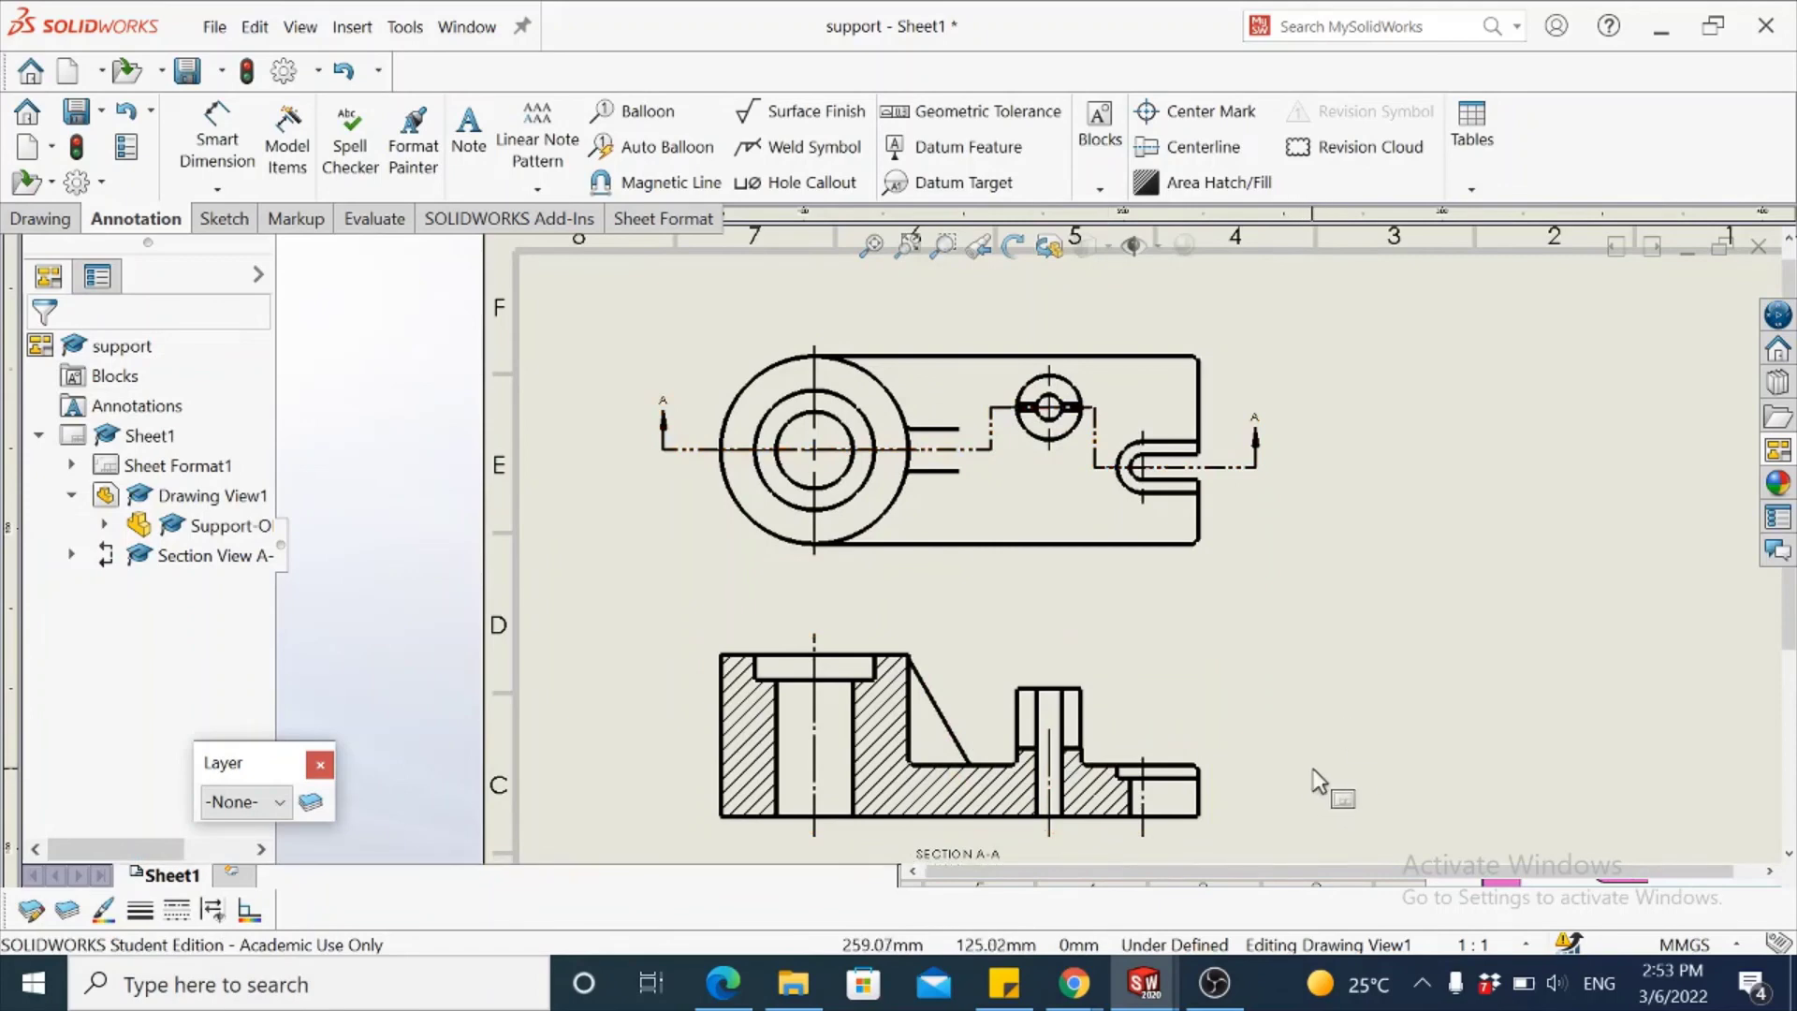